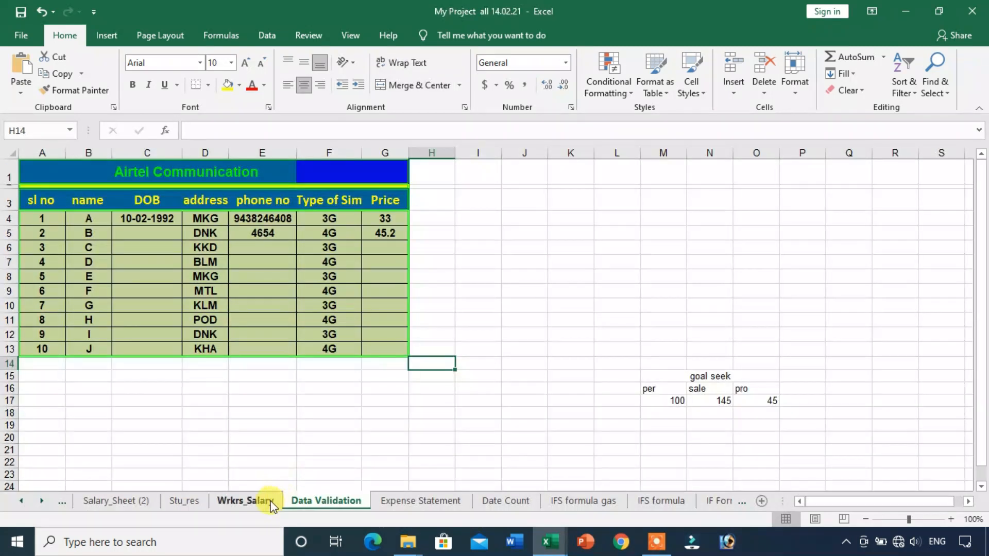
- Look through the Wrkrs_Salary, Expense Statement, Date Count and Stu_res sheets of the project workbook
left_click(258, 501)
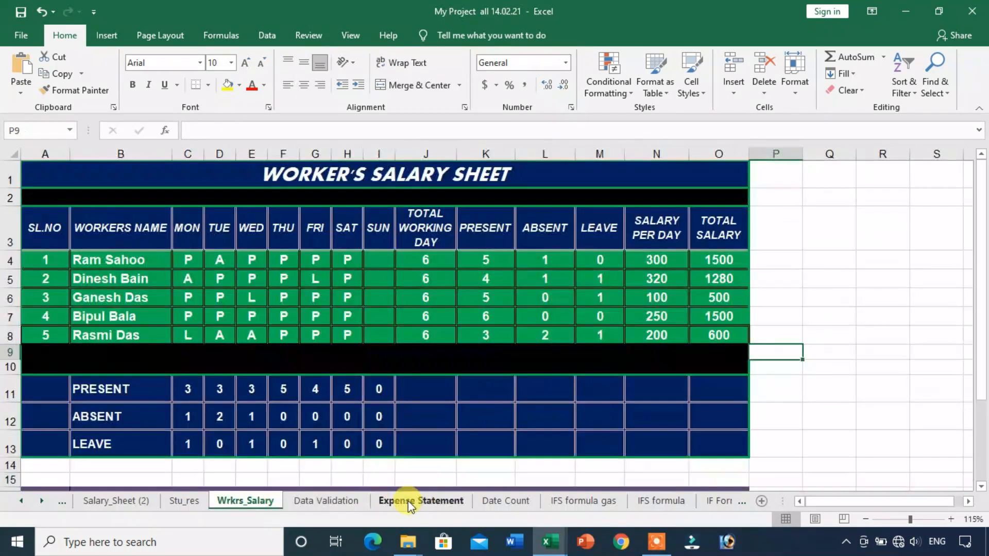
left_click(408, 500)
left_click(504, 500)
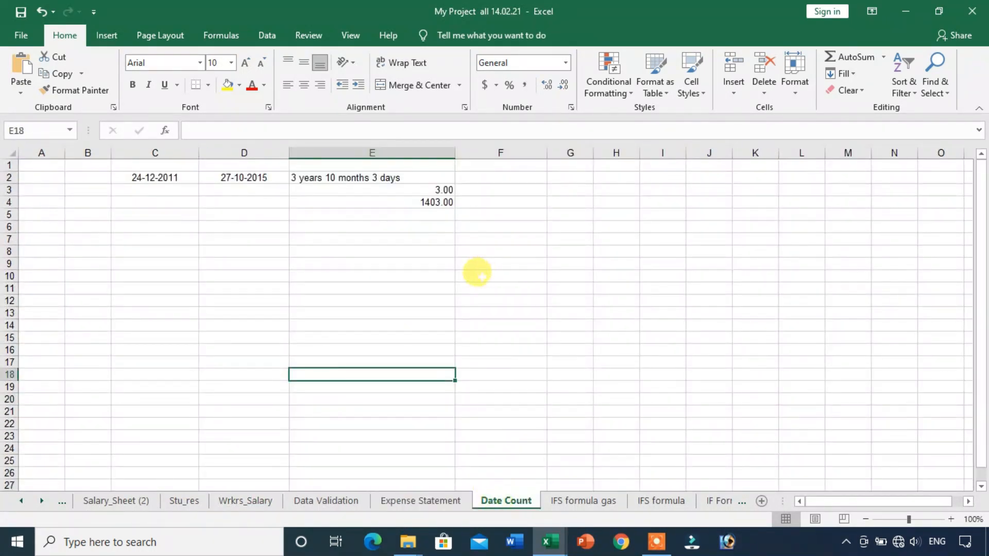
left_click(182, 503)
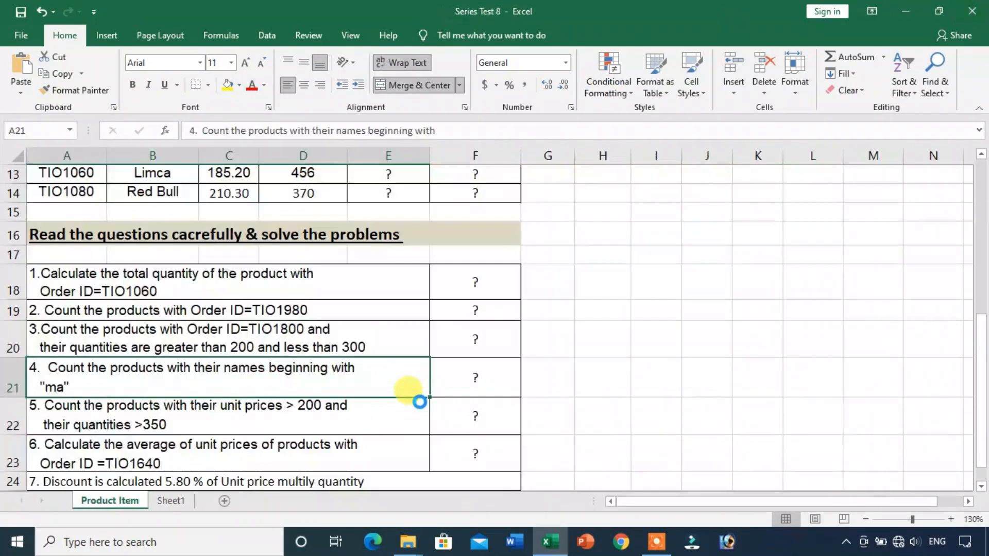
- Review the product table in A1:F14 and the list of questions in A18:F25 on the Product Item sheet
scroll(161, 379, "up", 4)
left_click(264, 343)
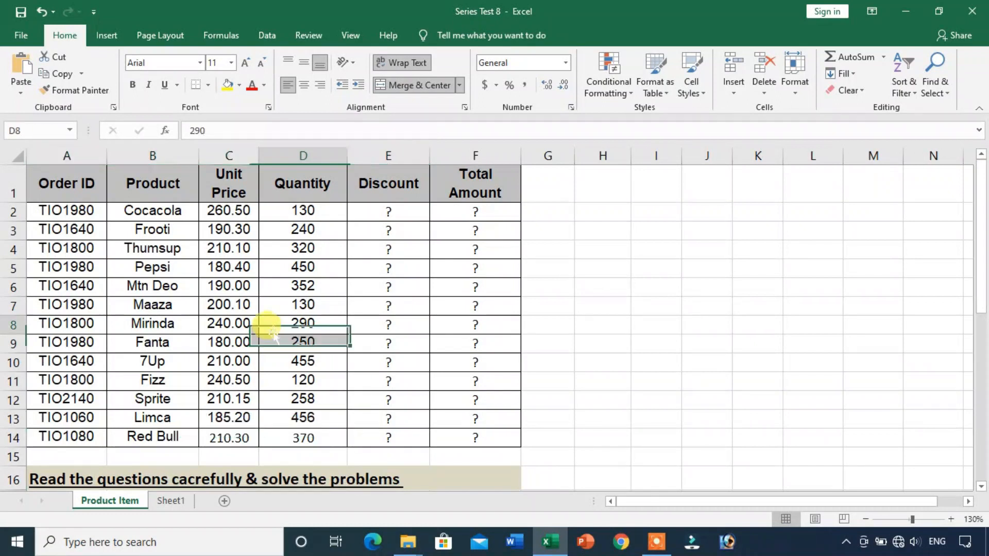
left_click_drag(44, 181, 508, 335)
left_click(711, 306)
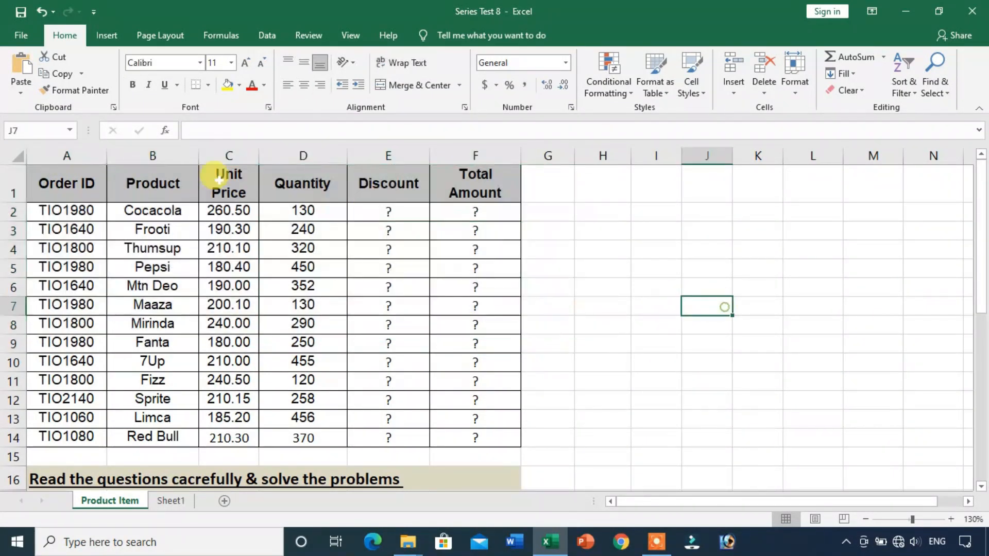
left_click_drag(44, 183, 506, 440)
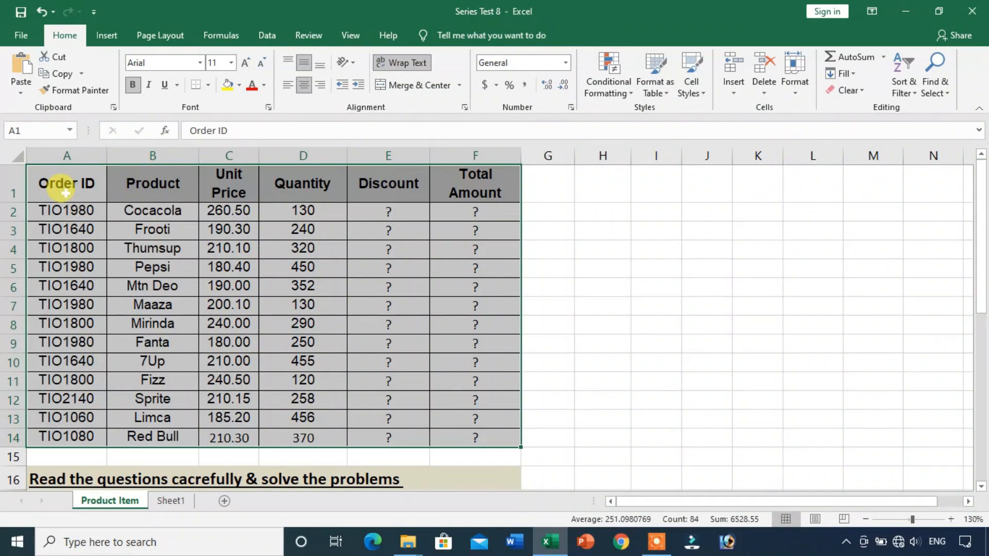
scroll(52, 360, "down", 8)
scroll(66, 276, "up", 2)
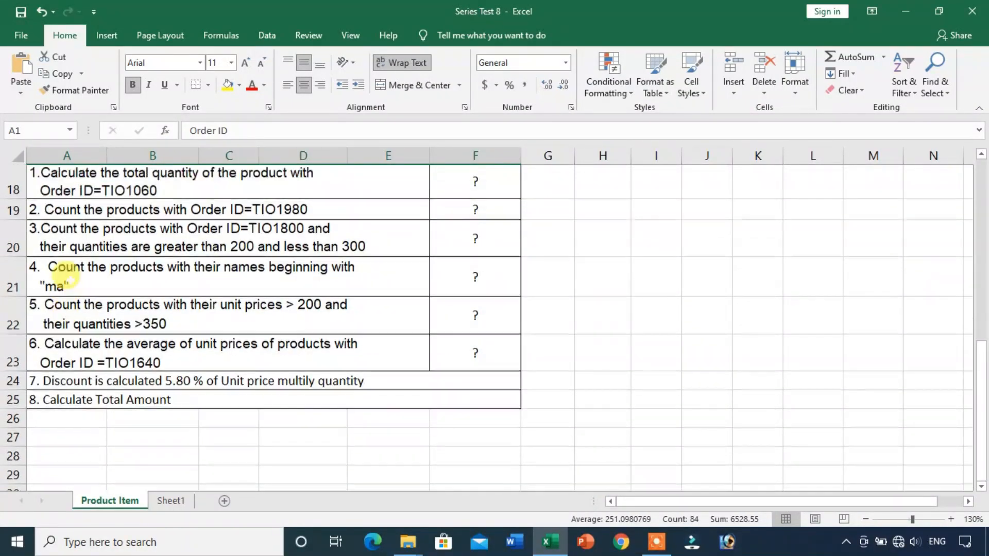
scroll(66, 276, "up", 1)
left_click_drag(48, 221, 175, 426)
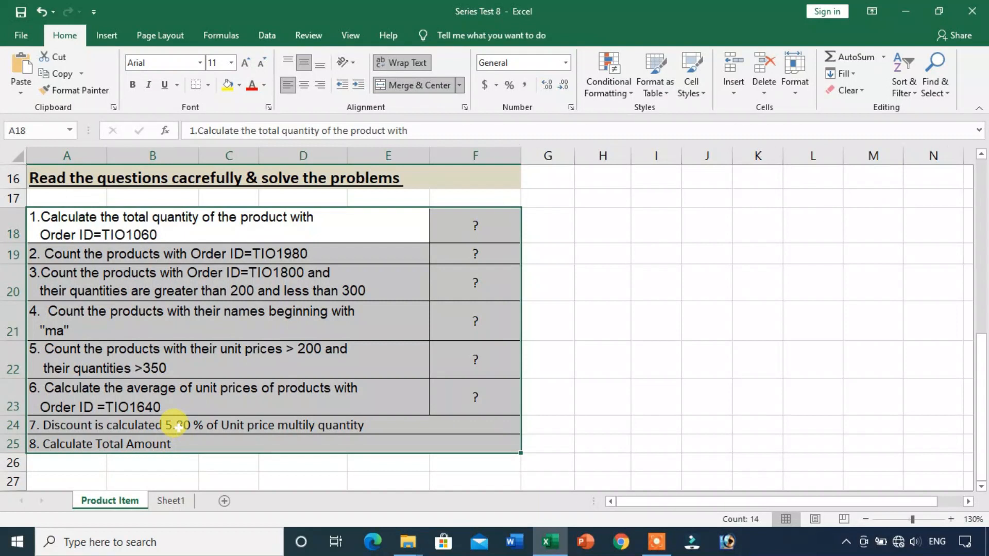
- Examine the product table's column headings, from Order ID and Product through to Total Amount
scroll(172, 421, "up", 5)
left_click(157, 302)
left_click(78, 184)
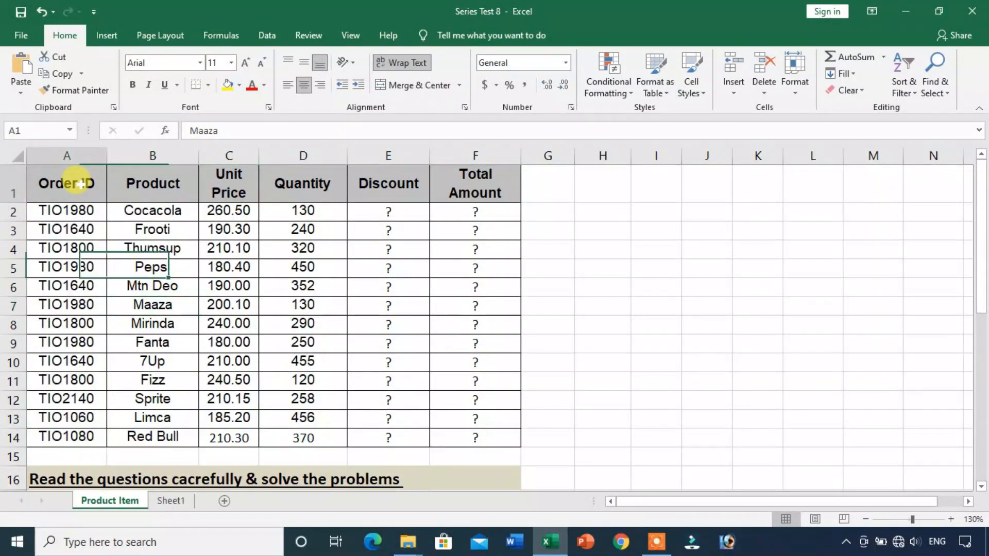
left_click_drag(77, 184, 71, 211)
left_click_drag(153, 184, 160, 213)
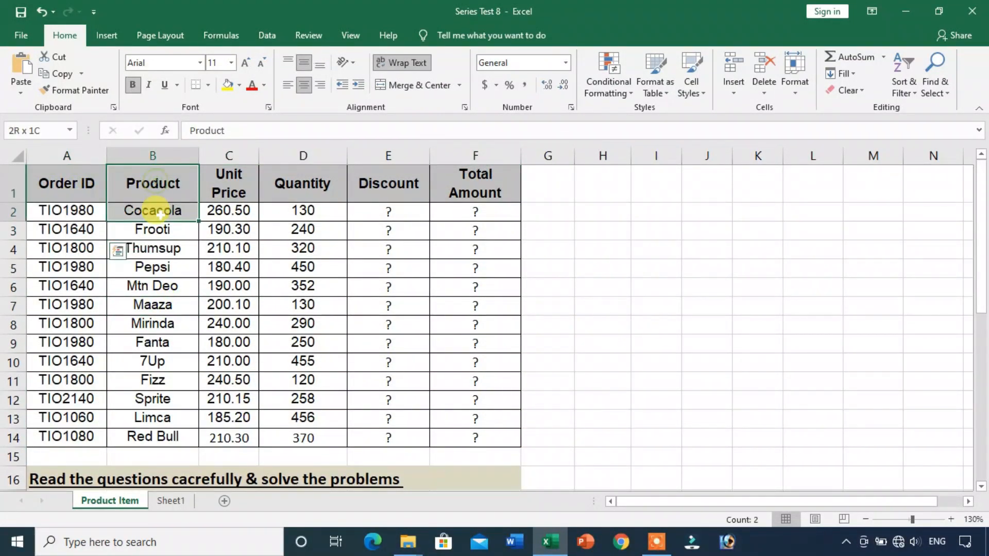
left_click(239, 175)
left_click(296, 178)
left_click(391, 180)
left_click(487, 177)
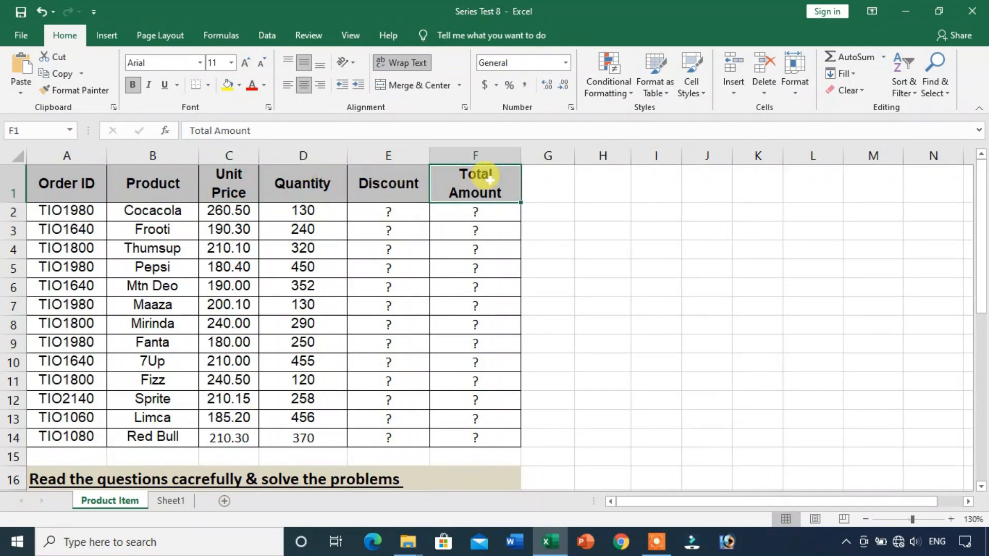
- Check which cells need answers: the Discount and Total Amount columns in E2:F14 and the question answers in F18:F23
left_click_drag(380, 212, 477, 433)
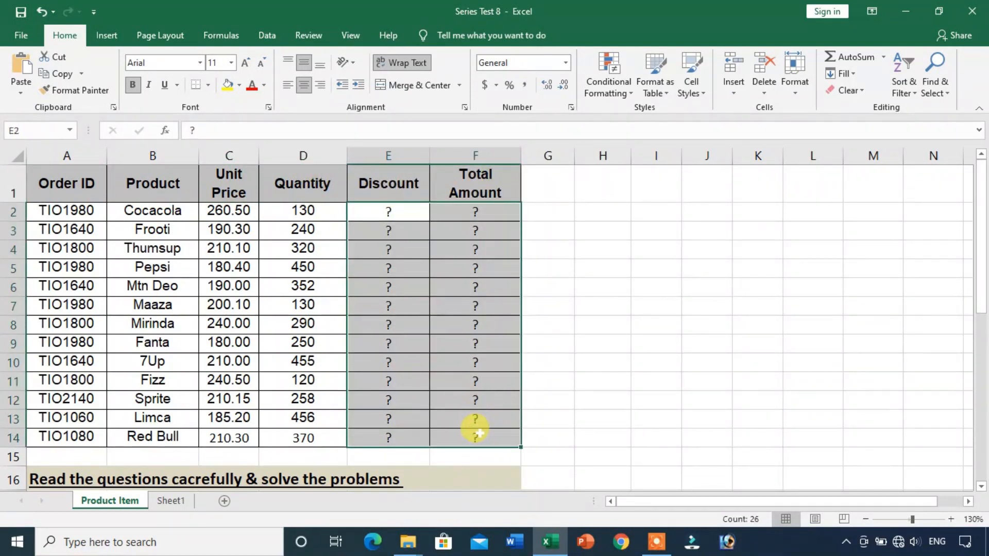
scroll(382, 385, "down", 4)
left_click_drag(226, 273, 257, 498)
left_click_drag(454, 242, 479, 410)
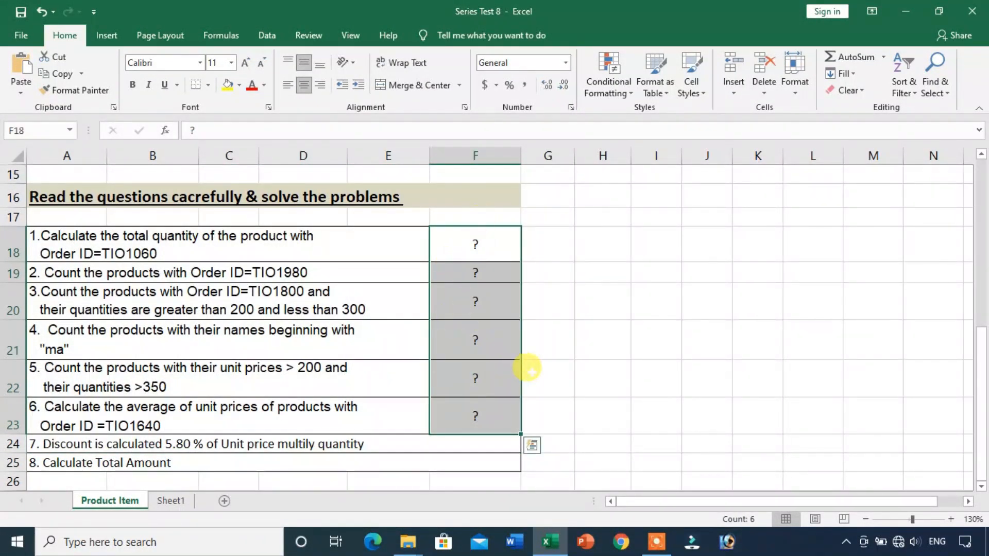
scroll(522, 370, "up", 5)
left_click(498, 336)
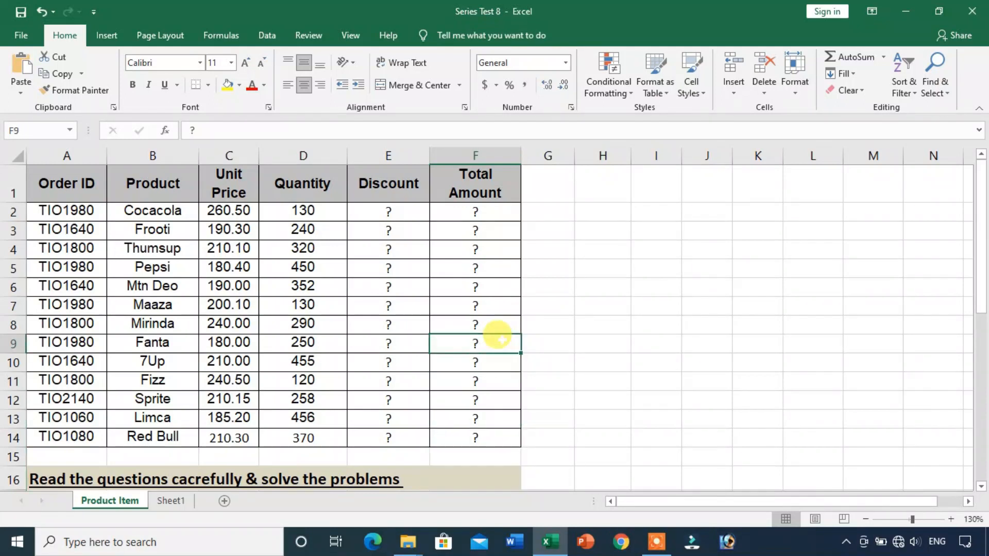
scroll(265, 236, "down", 1)
scroll(260, 221, "up", 1)
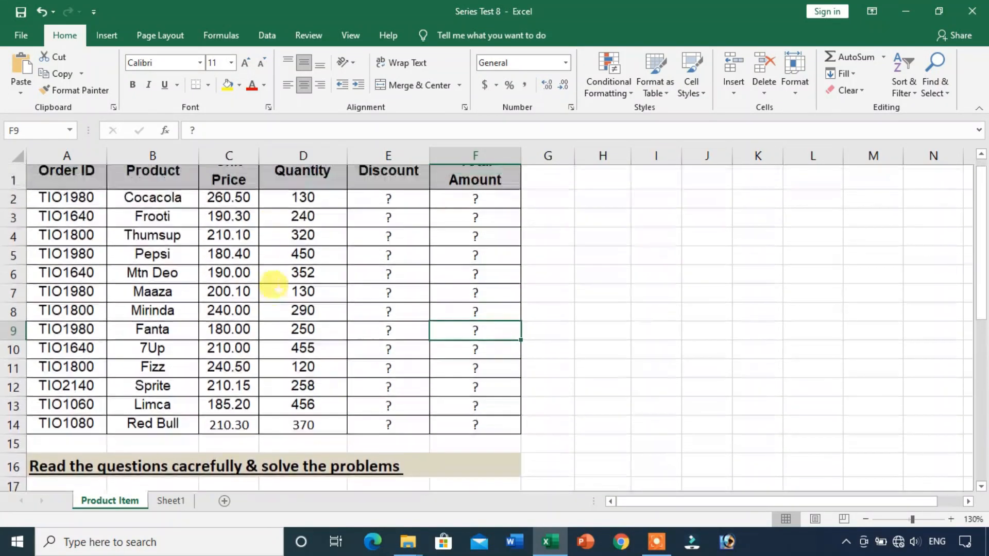
- Read question 1 about the total quantity for one order ID and compare it with the Order ID column
scroll(275, 291, "down", 2)
left_click(77, 389)
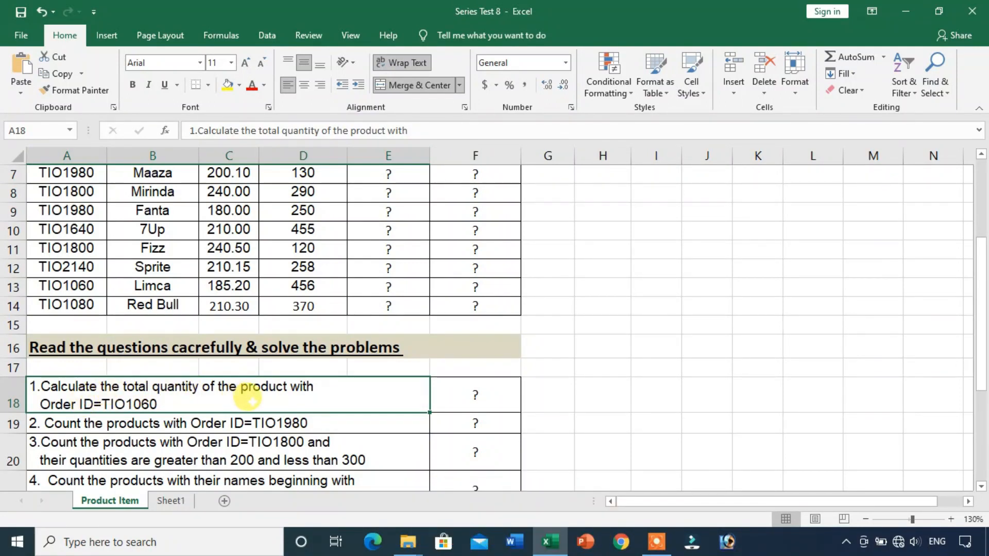
scroll(232, 463, "up", 2)
scroll(203, 386, "down", 2)
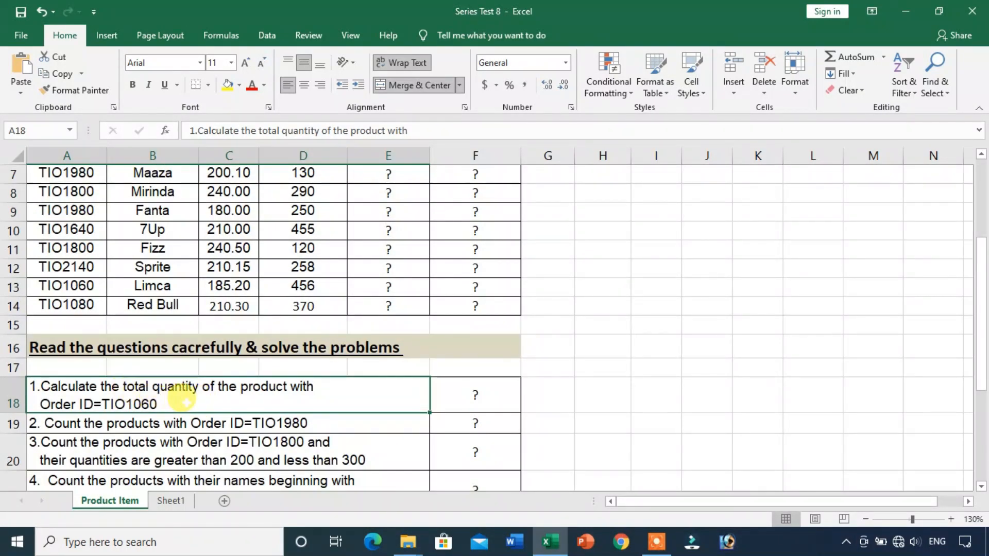
scroll(242, 368, "up", 2)
left_click_drag(40, 211, 67, 361)
scroll(194, 386, "down", 2)
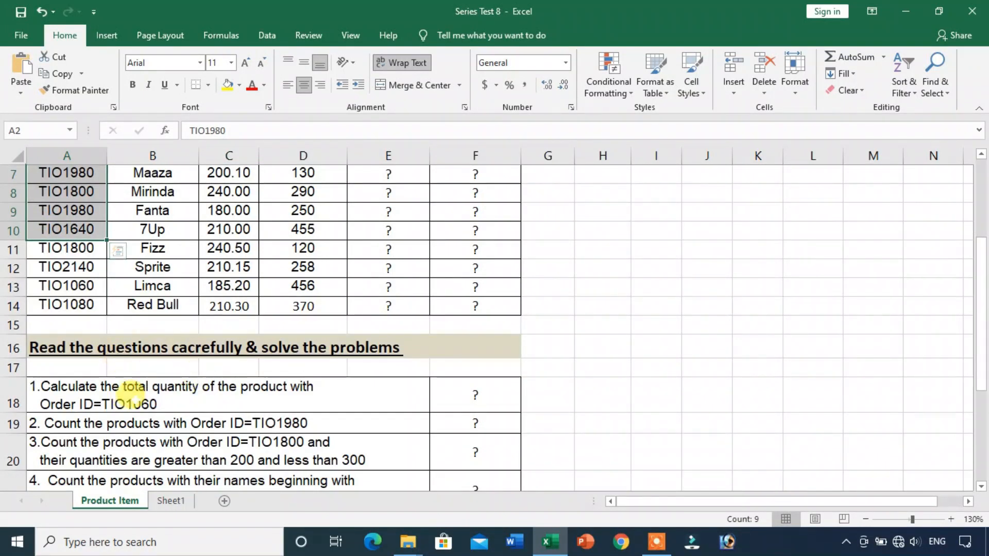
scroll(83, 360, "up", 2)
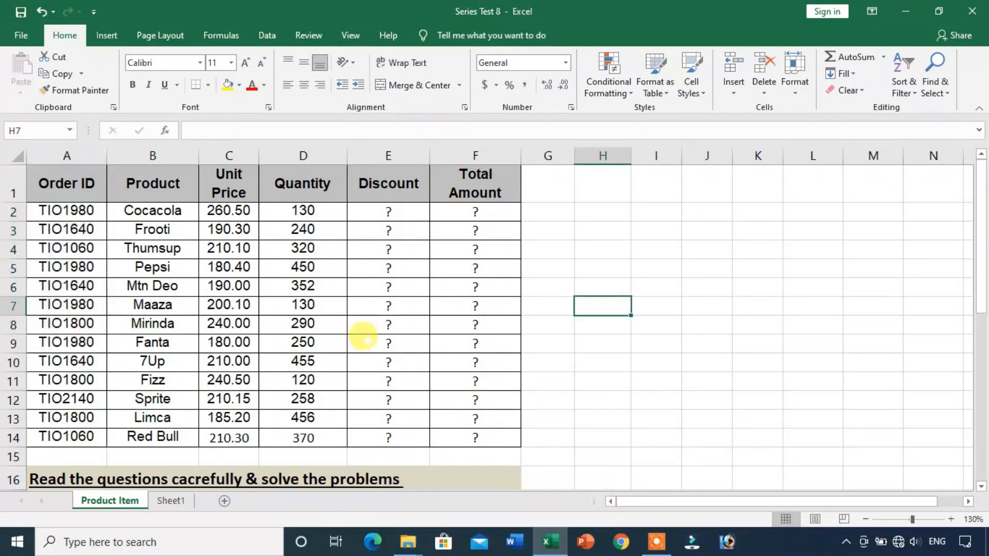
- Find the rows matching question 1's order ID in the product table and examine their quantities
scroll(358, 335, "down", 2)
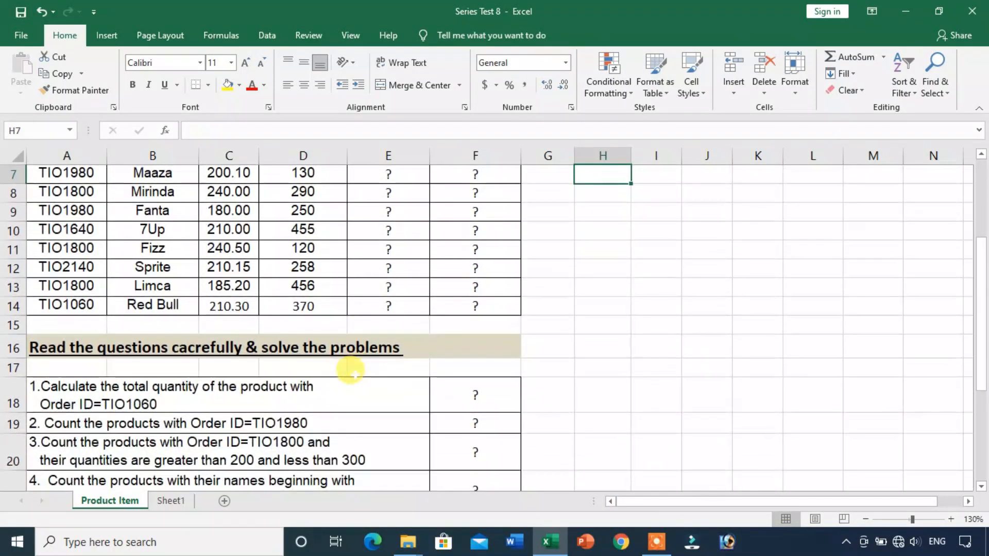
left_click(98, 390)
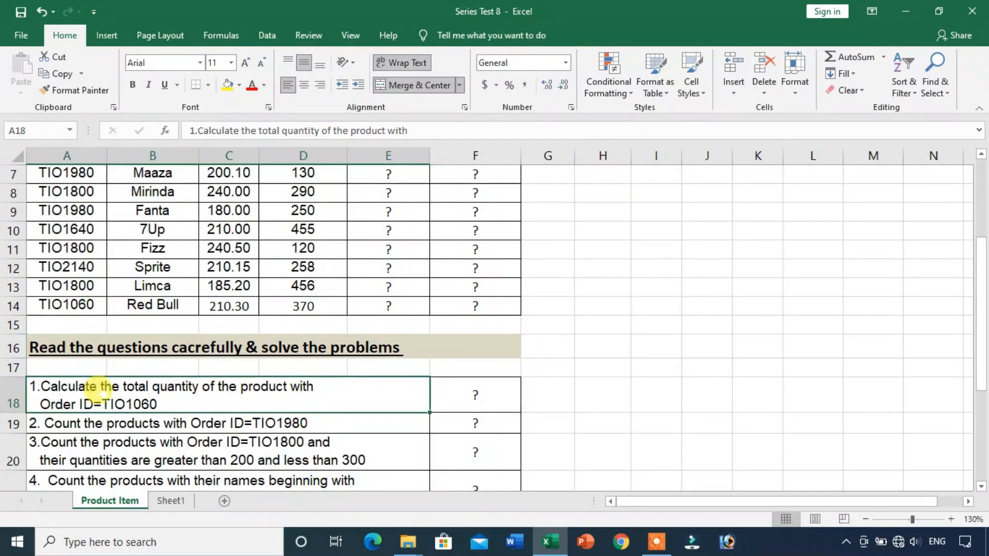
scroll(77, 371, "up", 1)
left_click(59, 359)
scroll(82, 257, "up", 1)
left_click(81, 249)
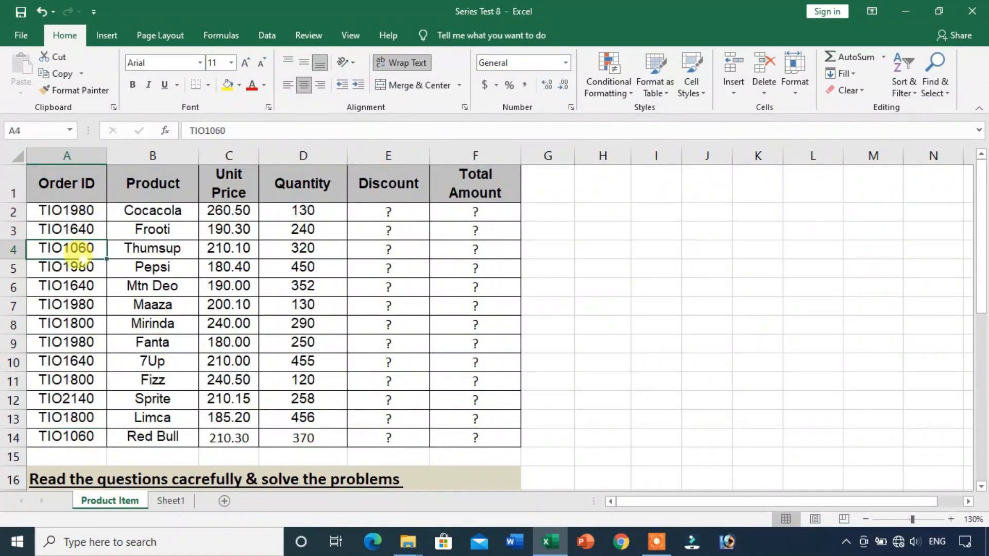
scroll(81, 250, "down", 3)
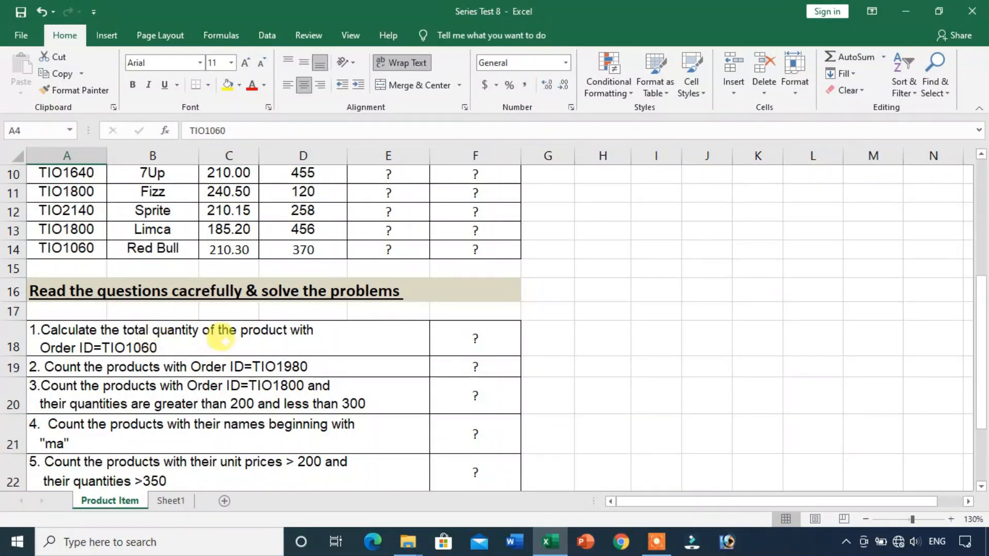
scroll(98, 337, "up", 3)
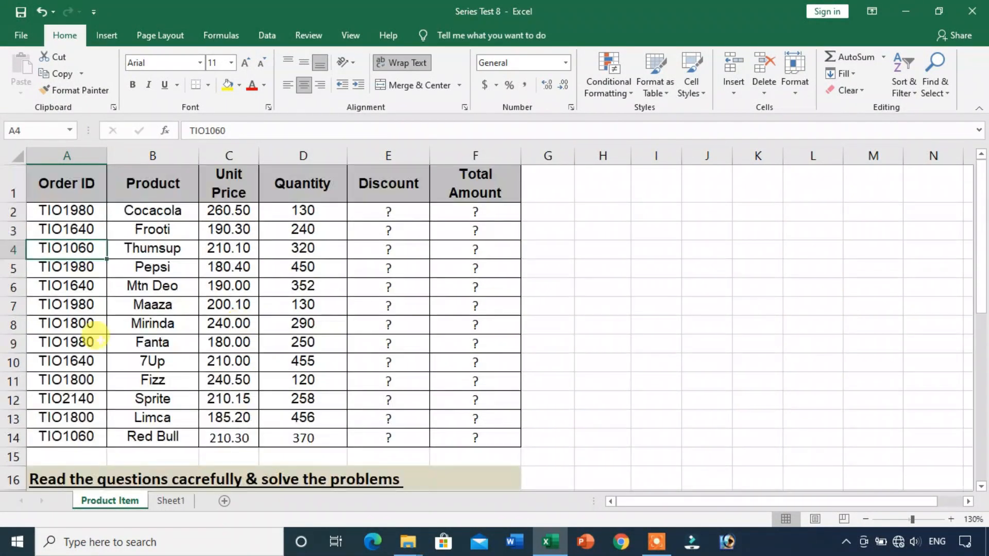
left_click_drag(56, 246, 282, 238)
left_click(287, 249)
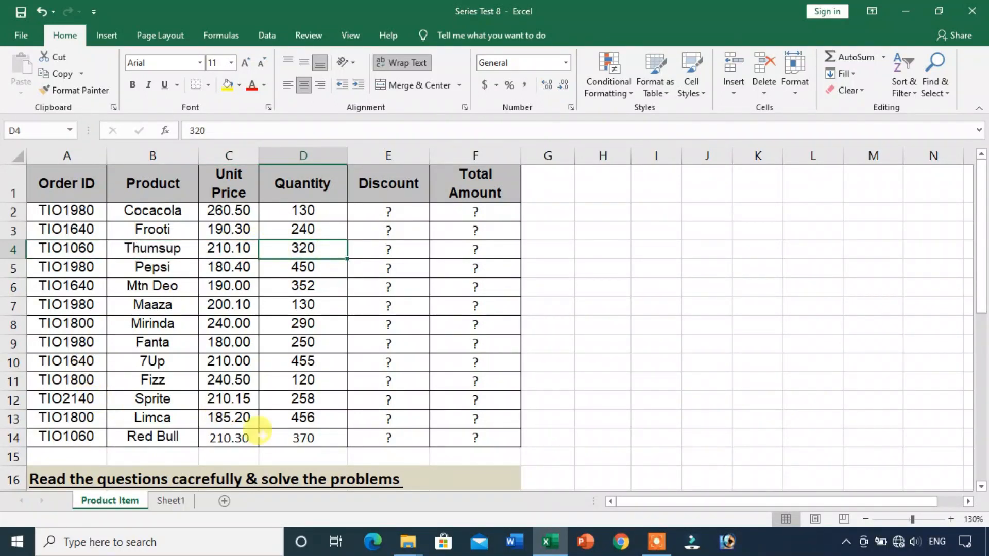
left_click(309, 437)
scroll(463, 309, "down", 4)
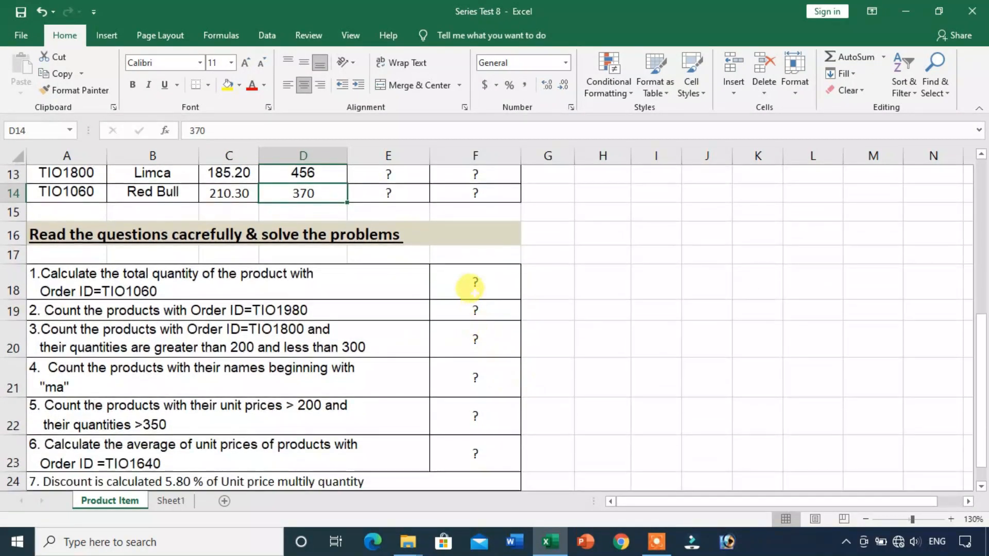
- Create a default chart sheet from question 1's answer cell F18 and return to the Product Item sheet
left_click(475, 281)
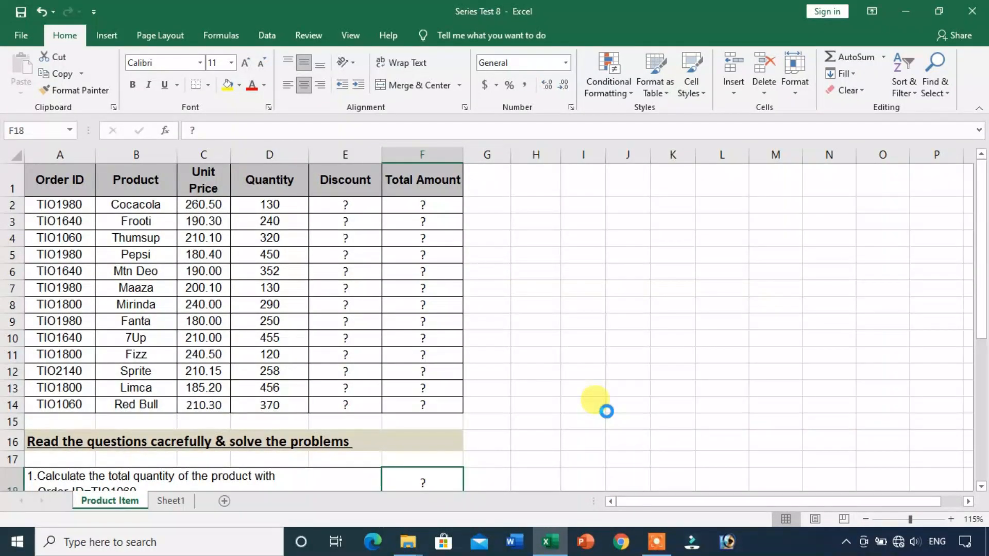
key("F11")
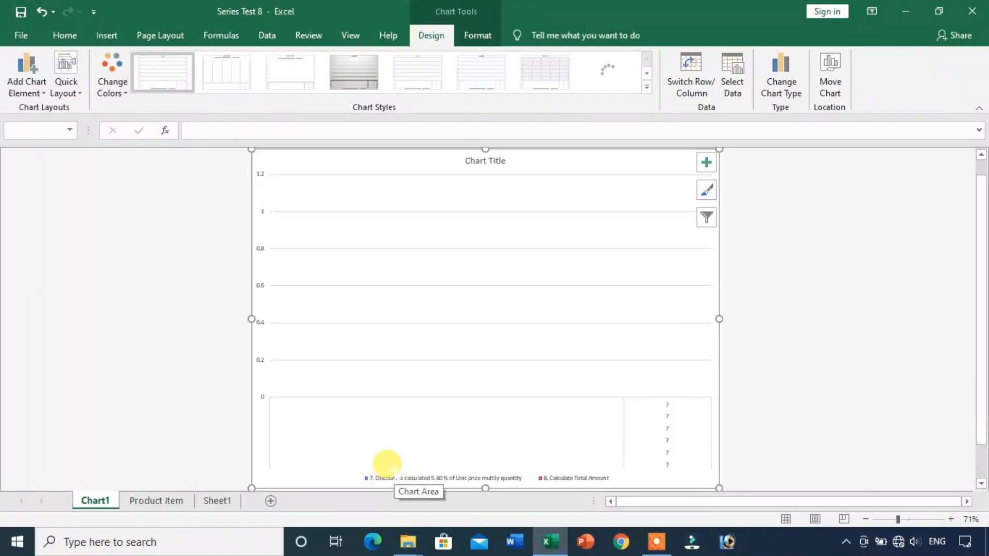
key("ctrl+Page_Down")
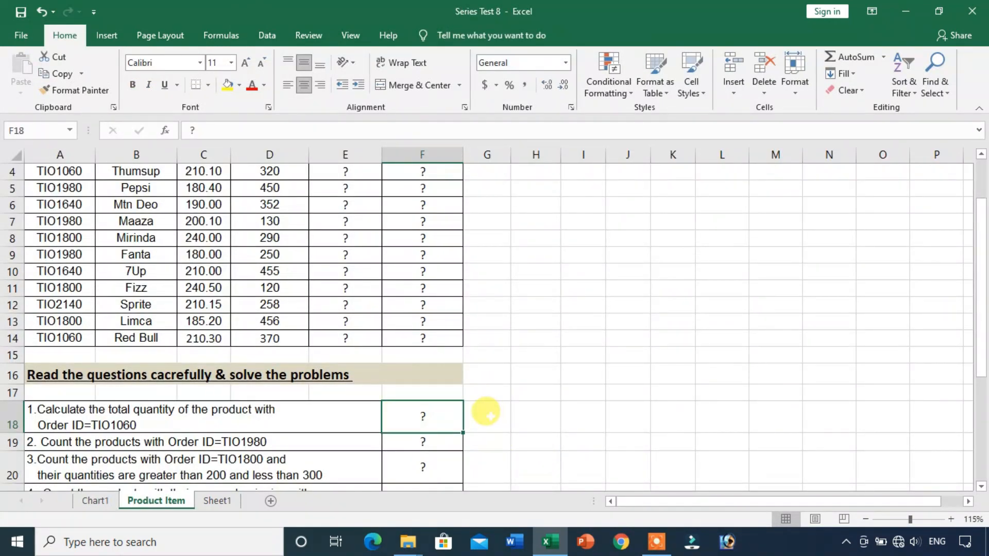
- Enter a SUMIF formula in F18 that sums quantities D2:D14 where the order IDs in A2:A14 match question 1's order ID
type("=SUMIF")
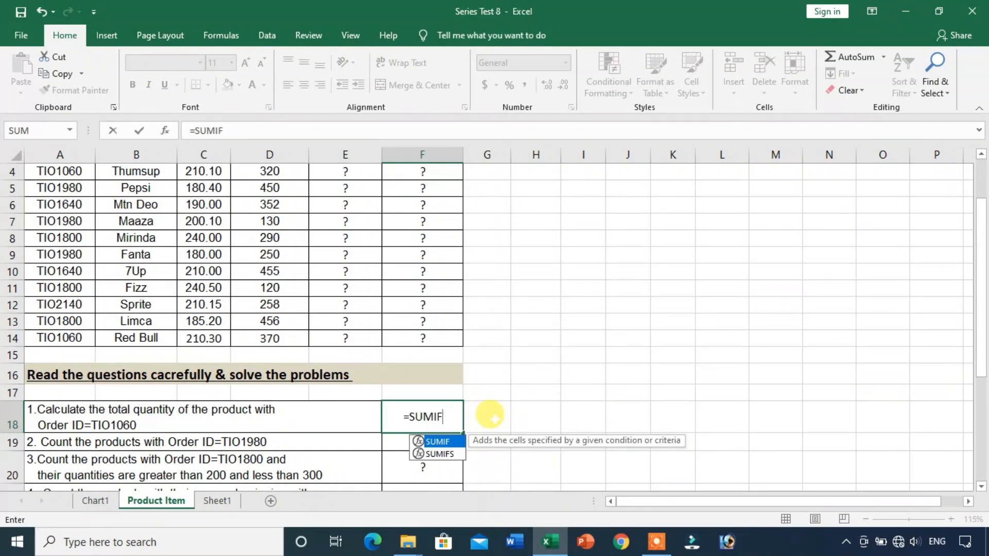
type("(")
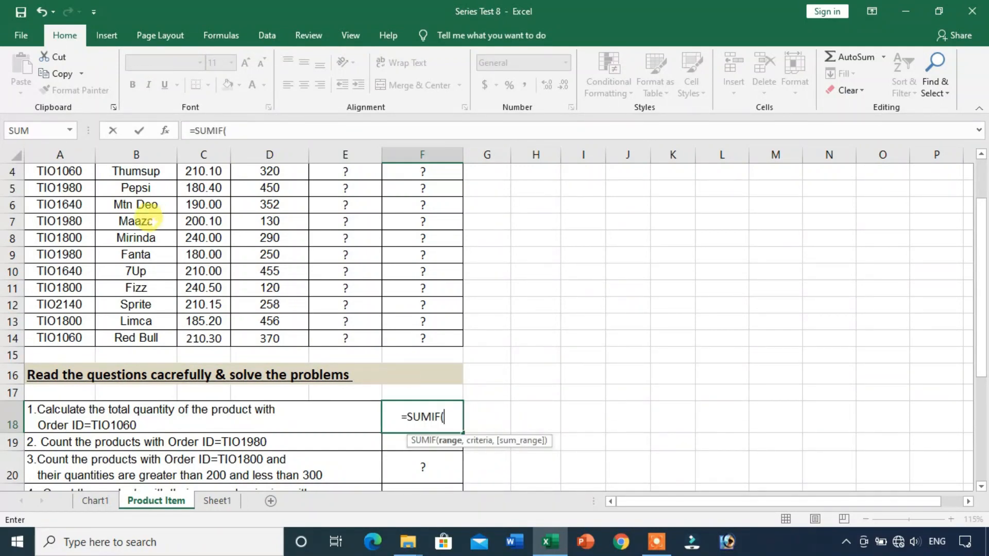
scroll(148, 216, "up", 1)
left_click_drag(63, 202, 63, 403)
scroll(216, 369, "down", 1)
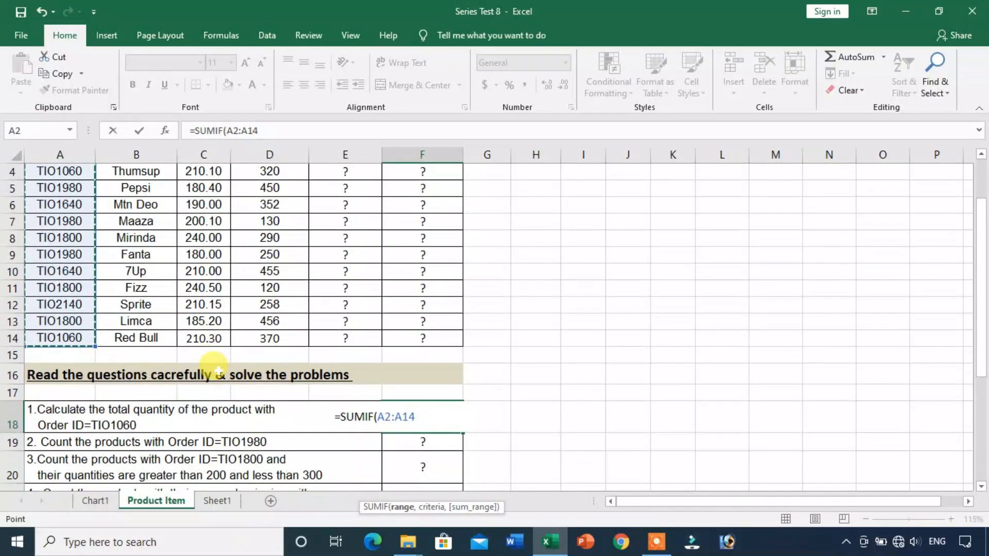
type(",\"TIO1060\",")
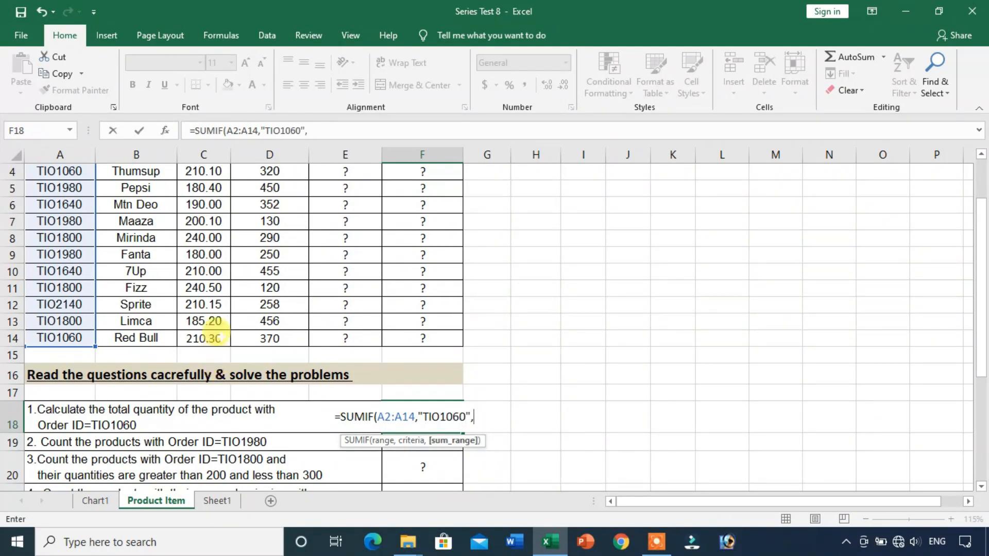
scroll(221, 338, "up", 1)
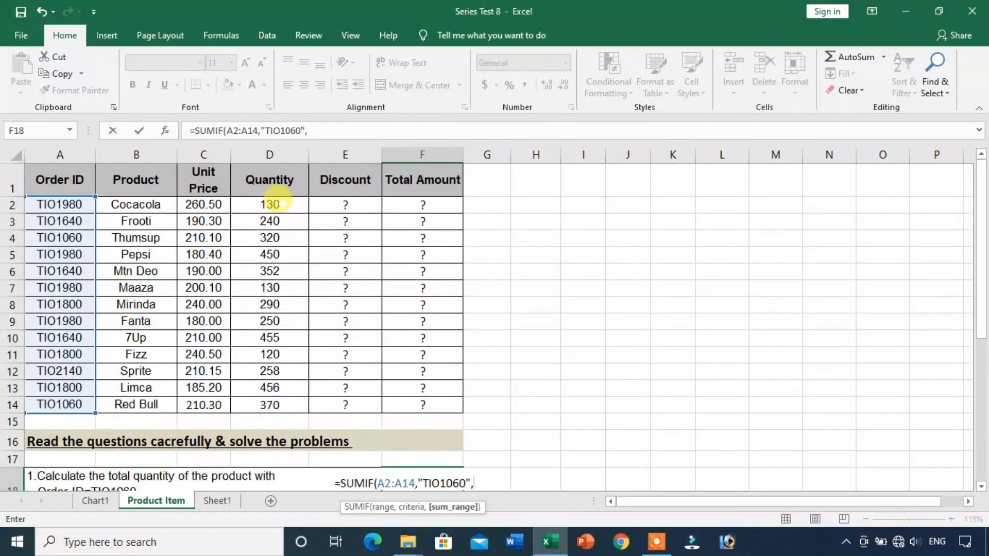
left_click_drag(269, 205, 267, 404)
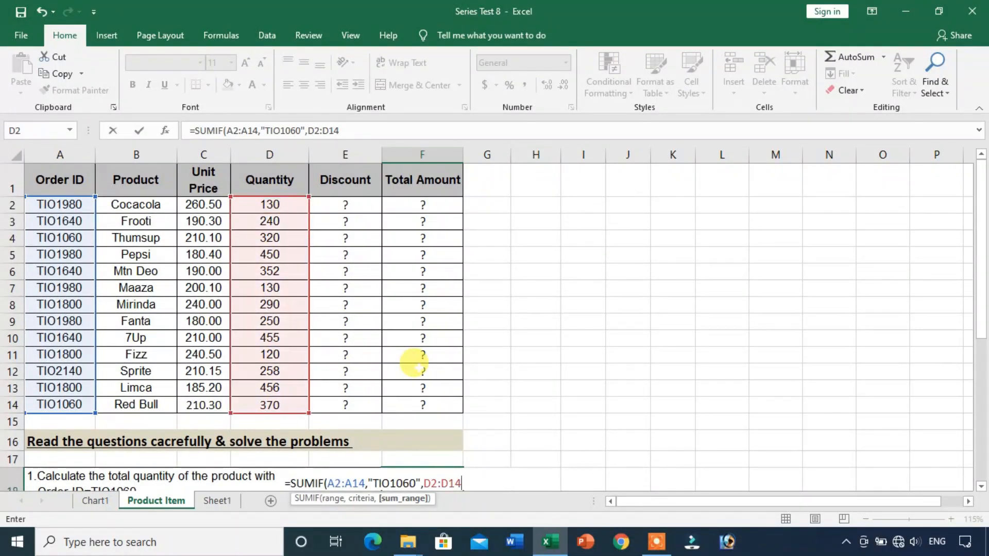
type(")")
key("Return")
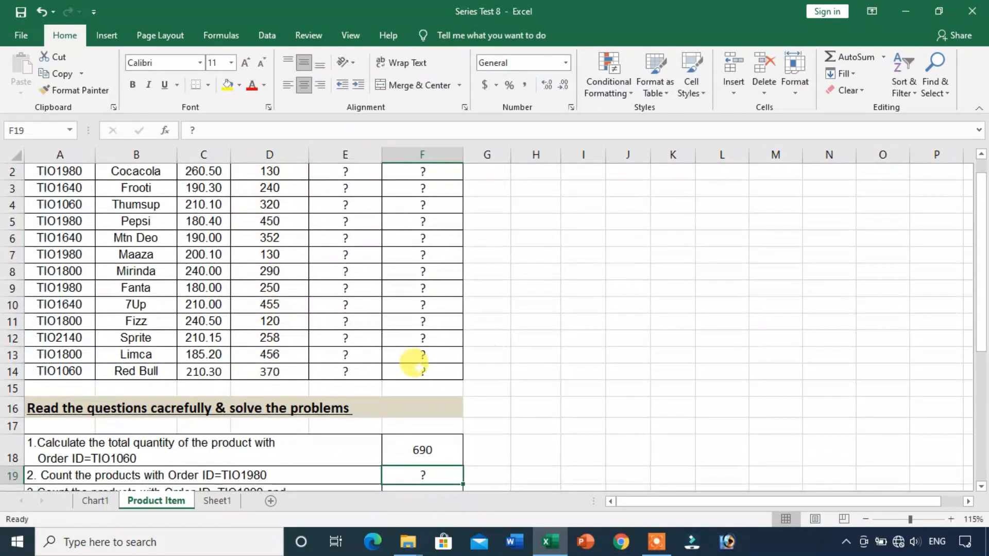
- Check question 1's total against the combined quantities of its matching rows, D4 and D14
scroll(414, 364, "up", 1)
left_click(536, 287)
scroll(525, 327, "down", 1)
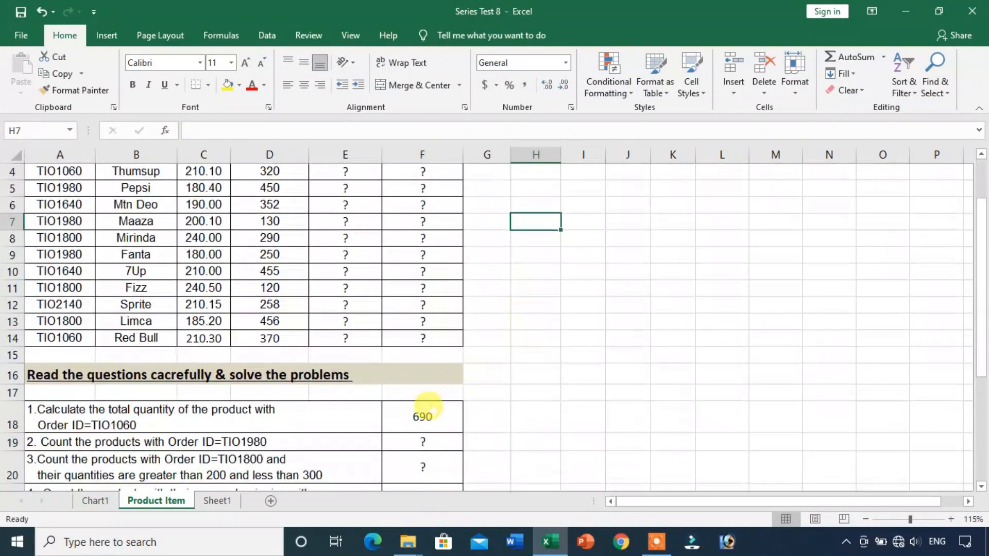
left_click(407, 419)
scroll(320, 396, "up", 1)
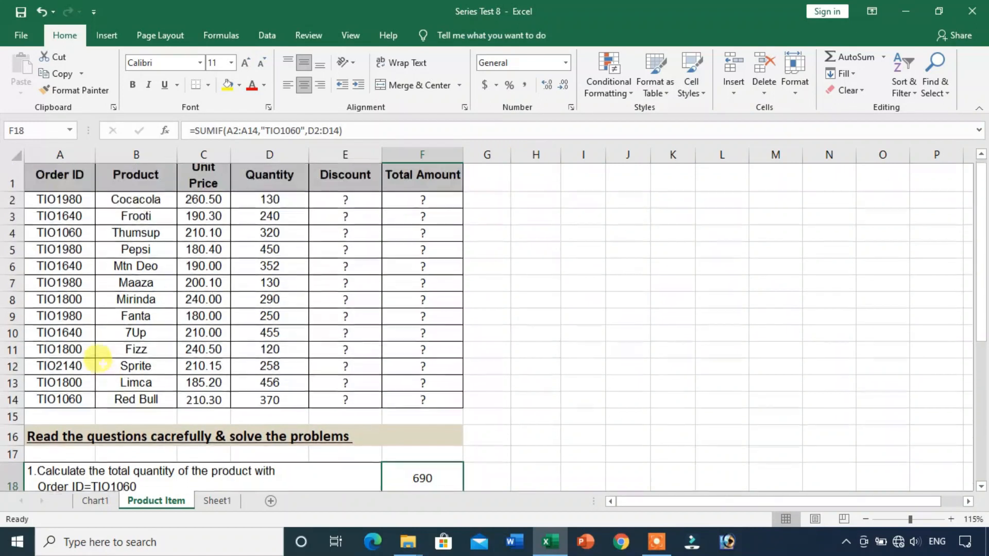
left_click(77, 405)
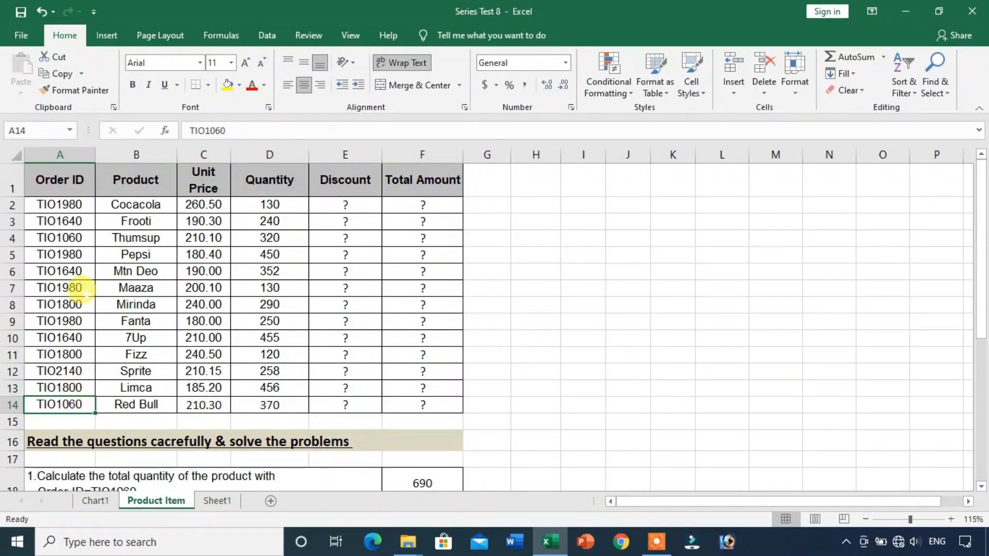
left_click(269, 238)
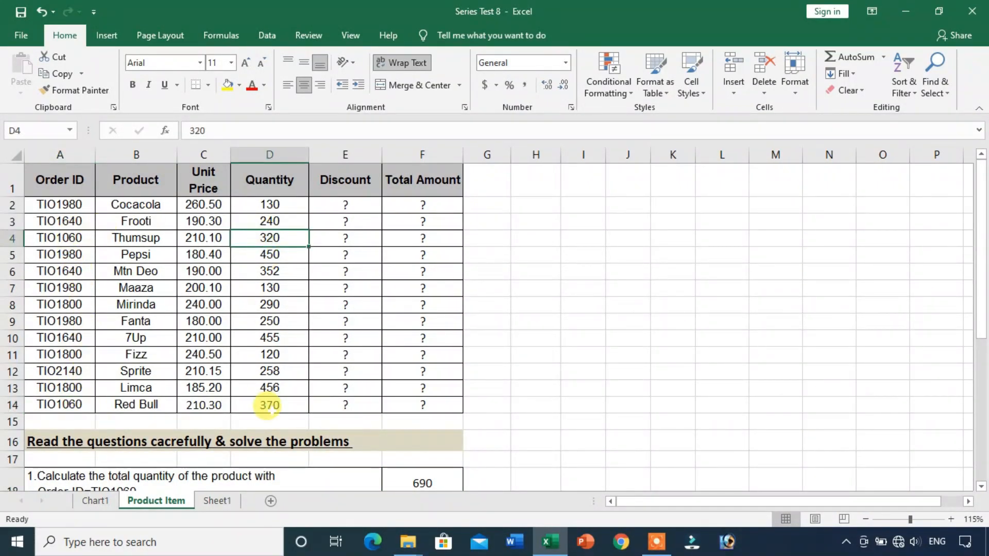
left_click(270, 405, "ctrl")
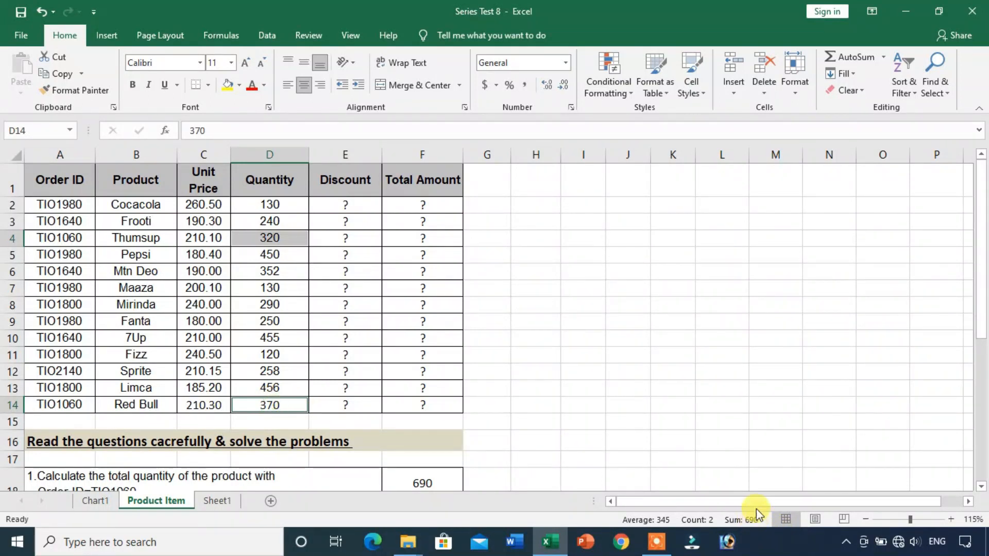
scroll(601, 376, "down", 2)
- Review the ranges and criteria of the SUMIF formula in F18 without changing it
left_click(513, 368)
left_click(436, 367)
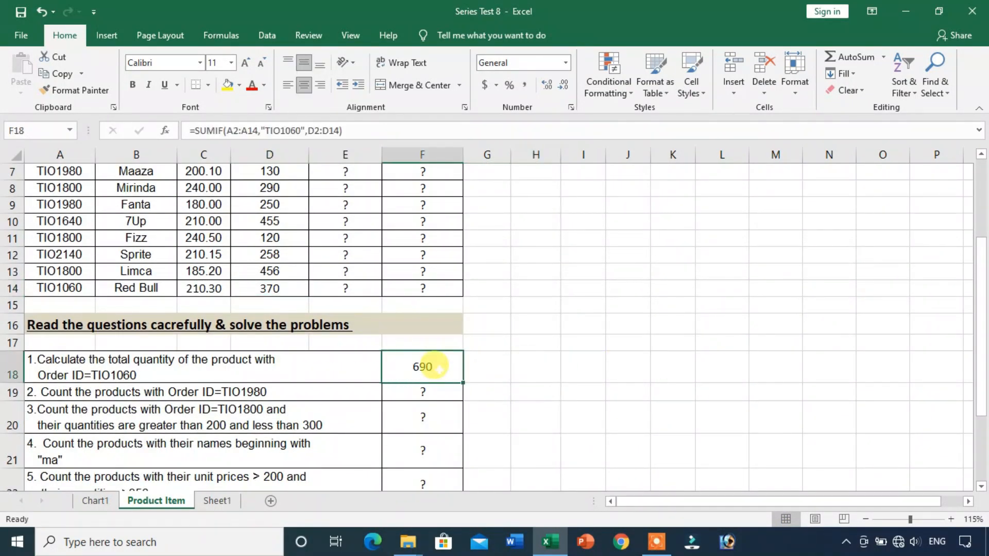
double_click(435, 367)
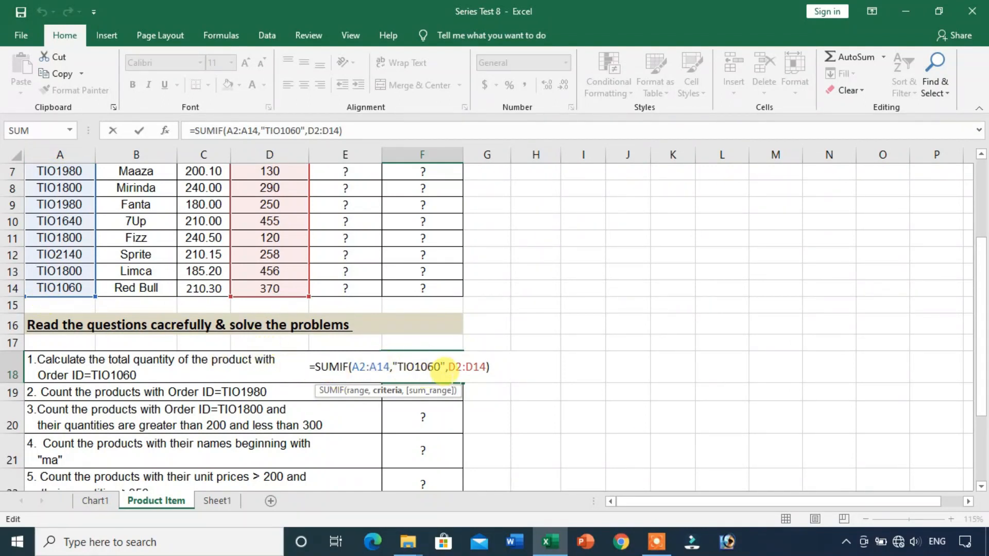
key("Return")
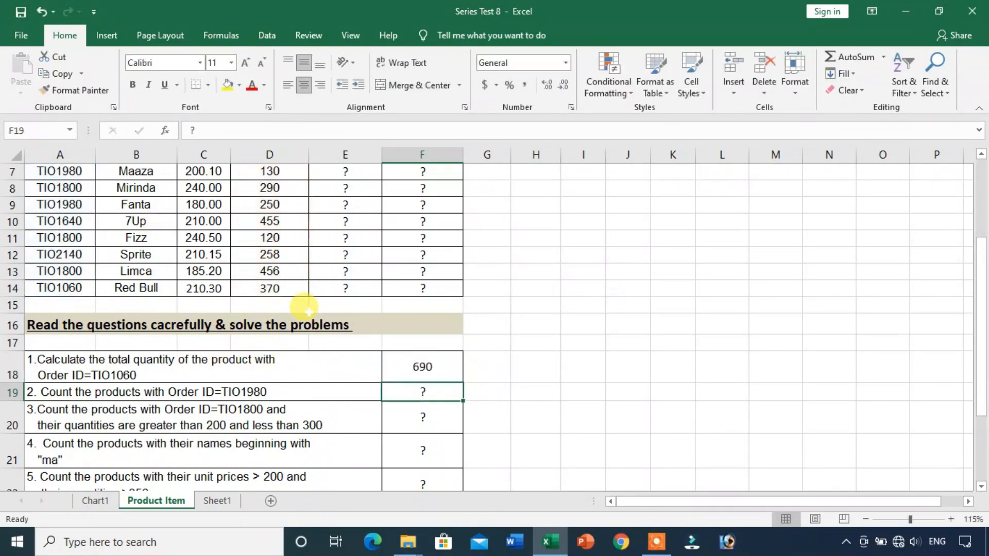
- Read question 2 and find the rows in the Order ID column that match its order ID
left_click(90, 392)
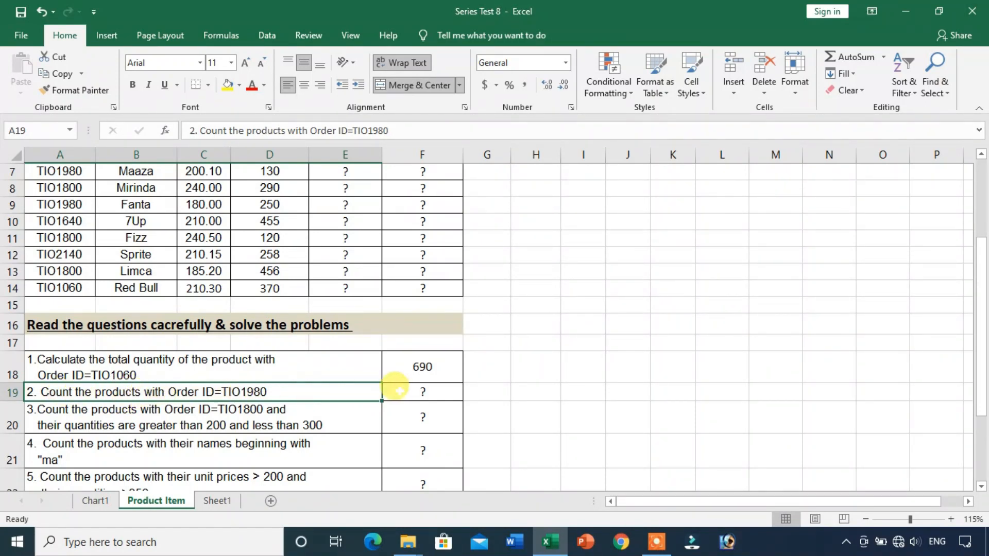
left_click(423, 392)
scroll(194, 253, "up", 2)
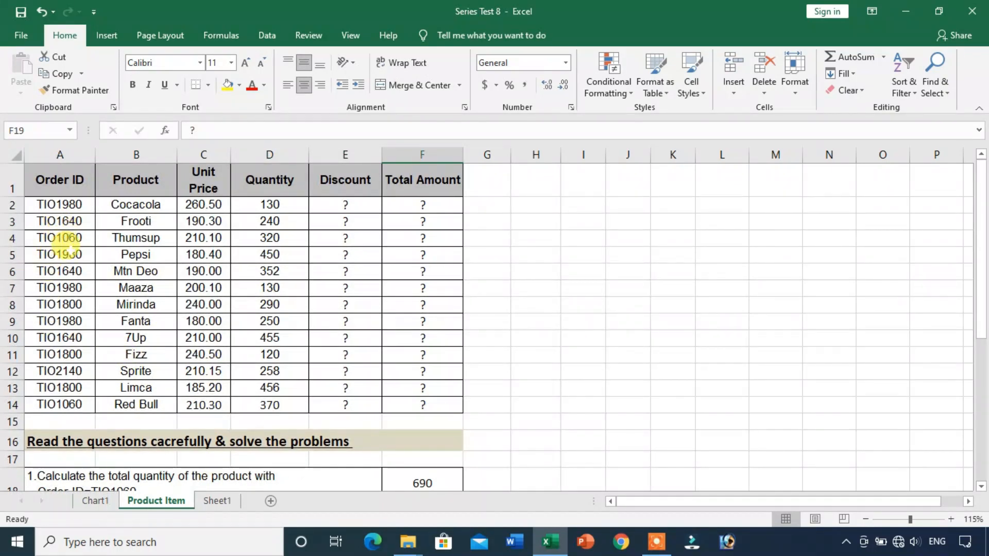
left_click(67, 254)
left_click(65, 205)
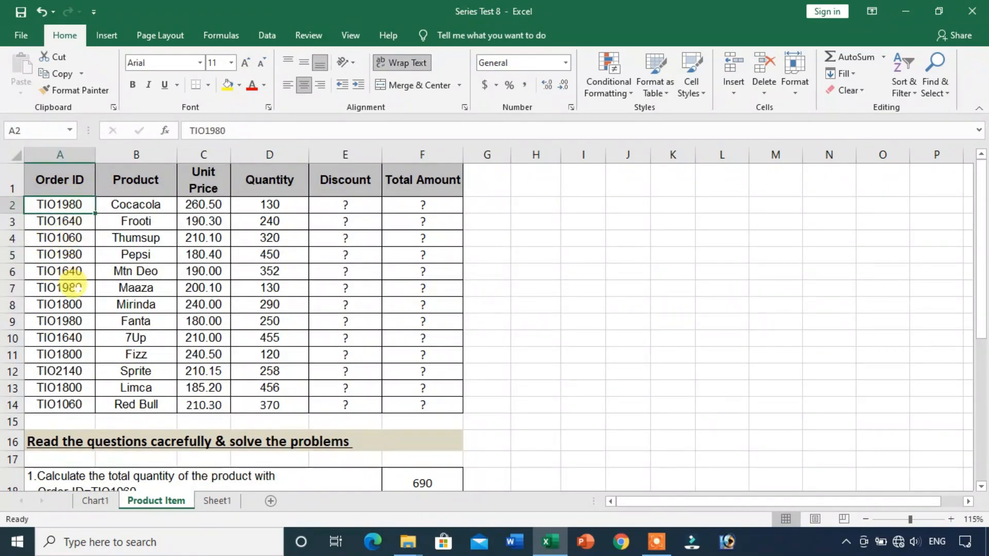
left_click(76, 288)
left_click(76, 322)
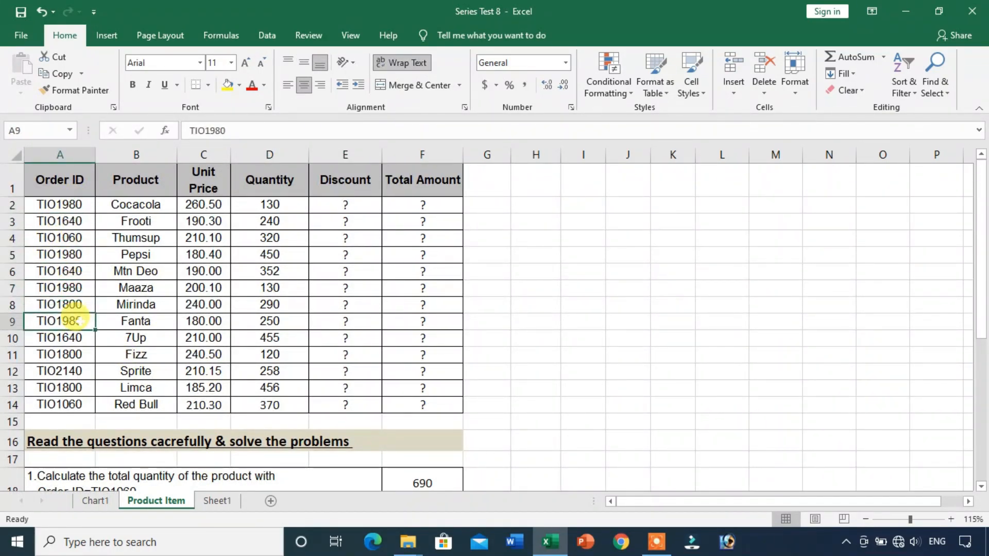
scroll(298, 363, "down", 1)
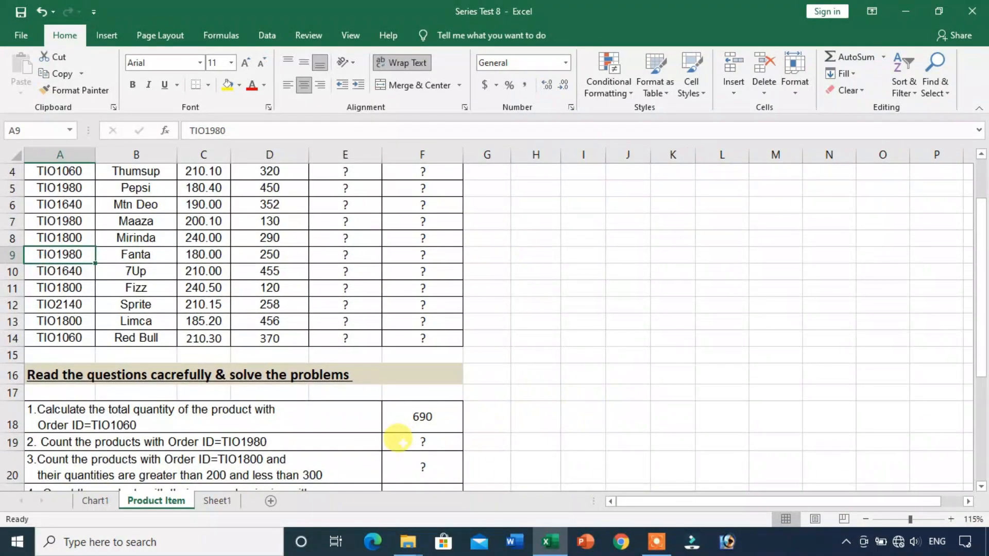
- Enter a COUNTIF formula in F19 that counts the cells in A2:A14 matching question 2's order ID
left_click(399, 441)
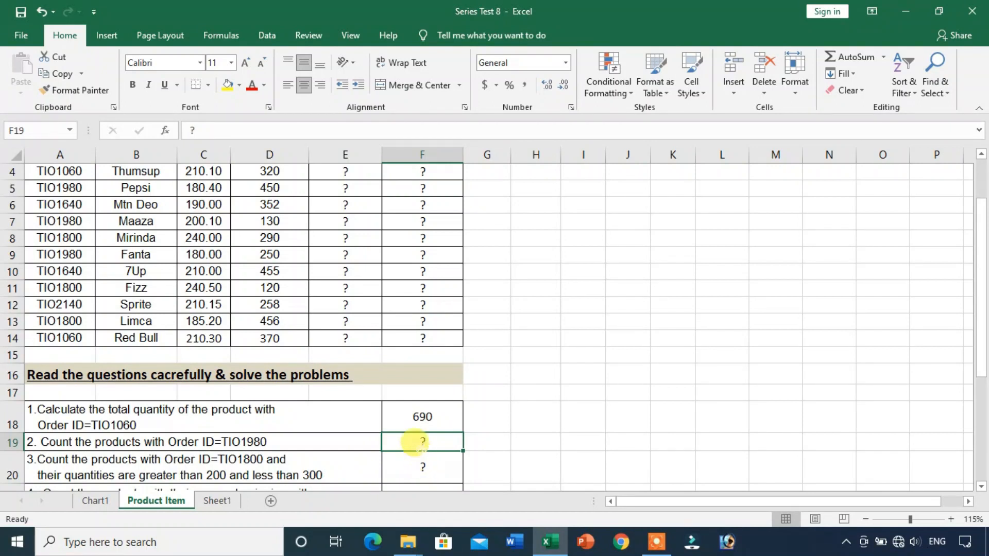
type("=COUNTIF")
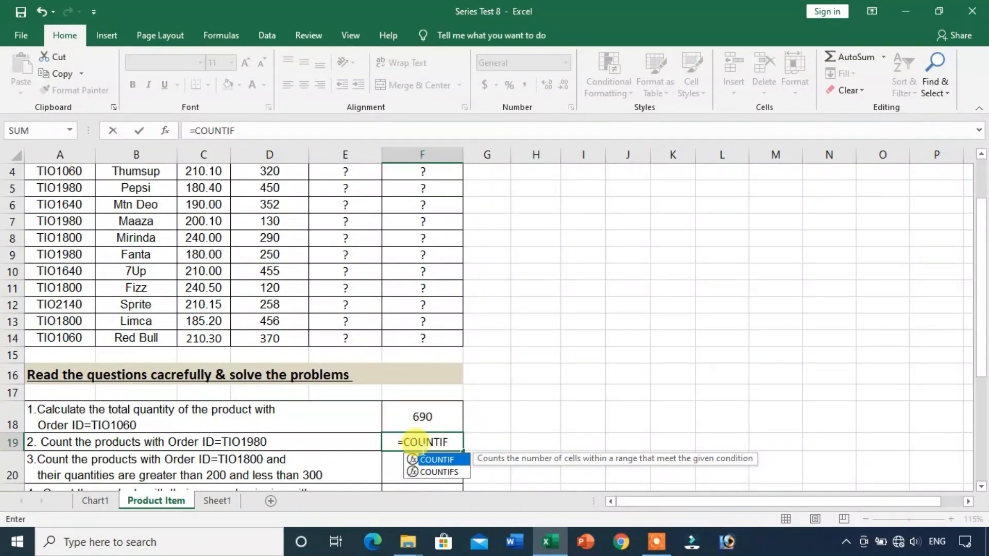
type("(")
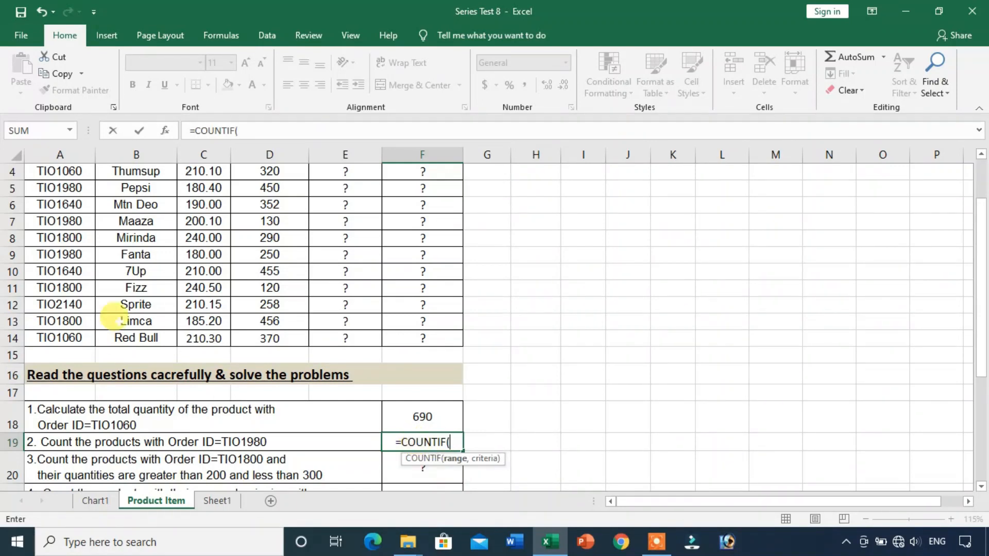
scroll(116, 315, "up", 1)
left_click_drag(69, 196, 45, 404)
scroll(359, 356, "down", 2)
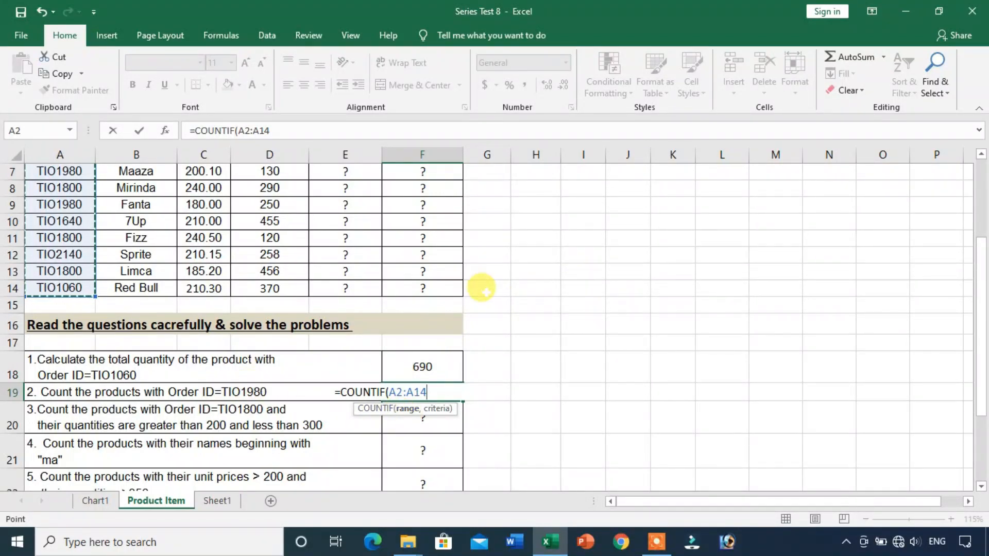
type(",\"TIO198")
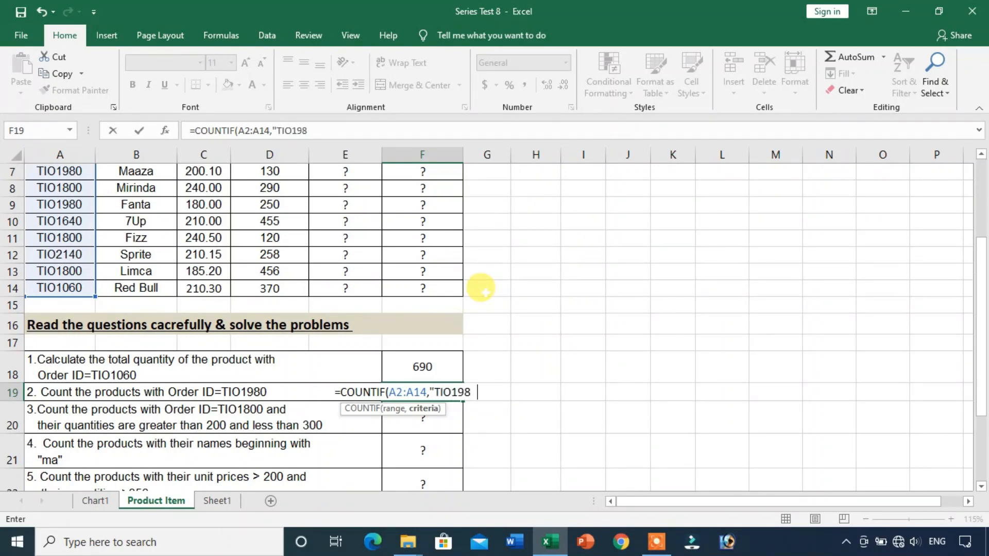
type("0\")")
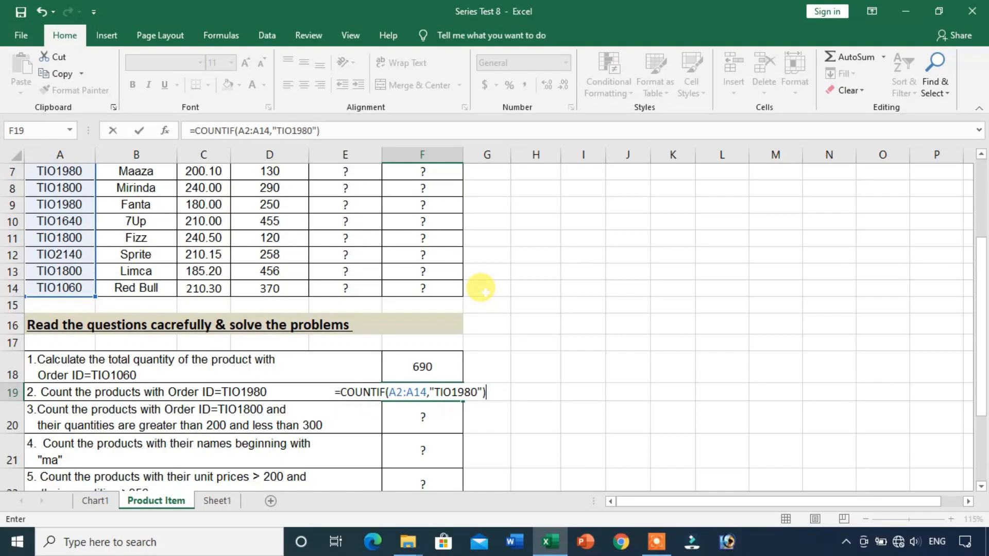
key("Return")
- Check the count in F19 against the matching entries in the Order ID column
left_click(407, 389)
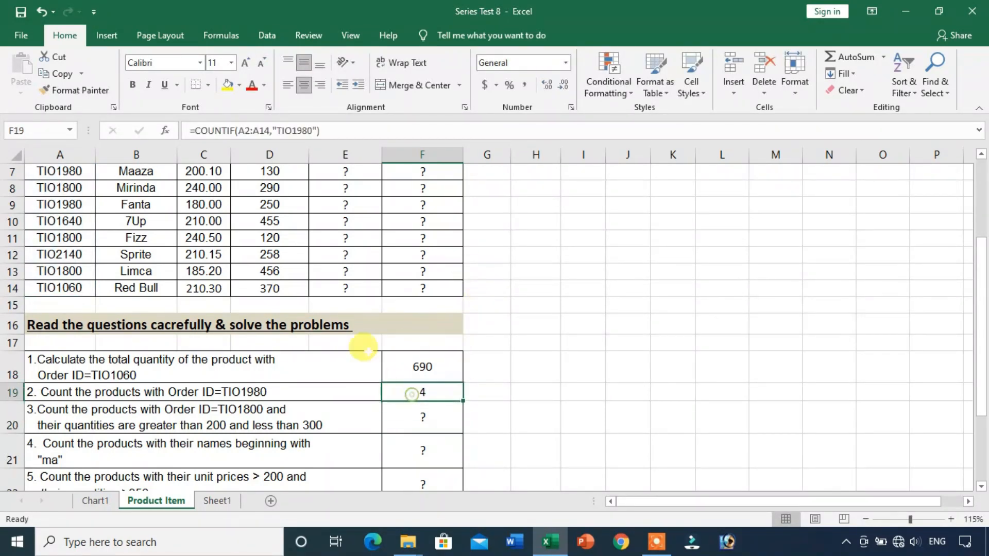
scroll(78, 308, "up", 2)
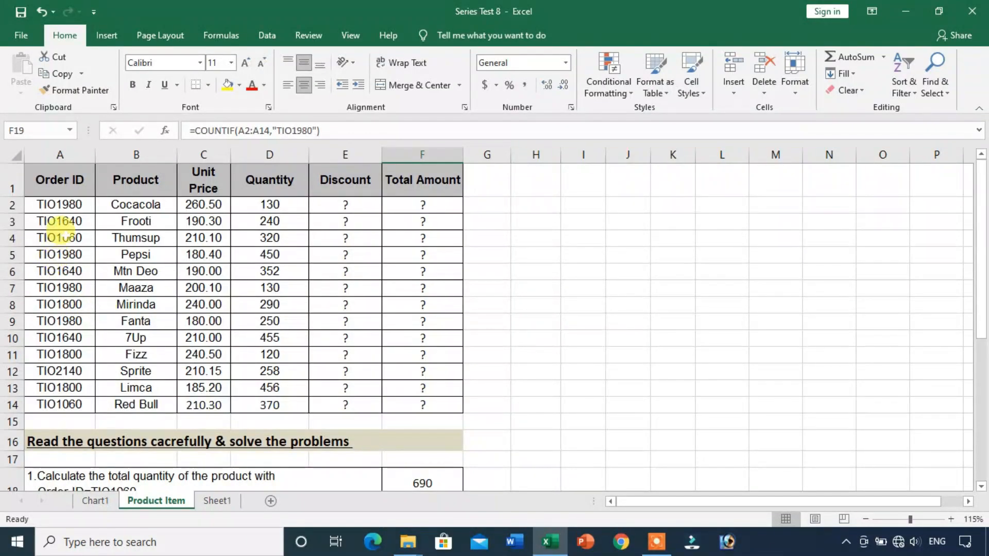
left_click(61, 205)
left_click(63, 320)
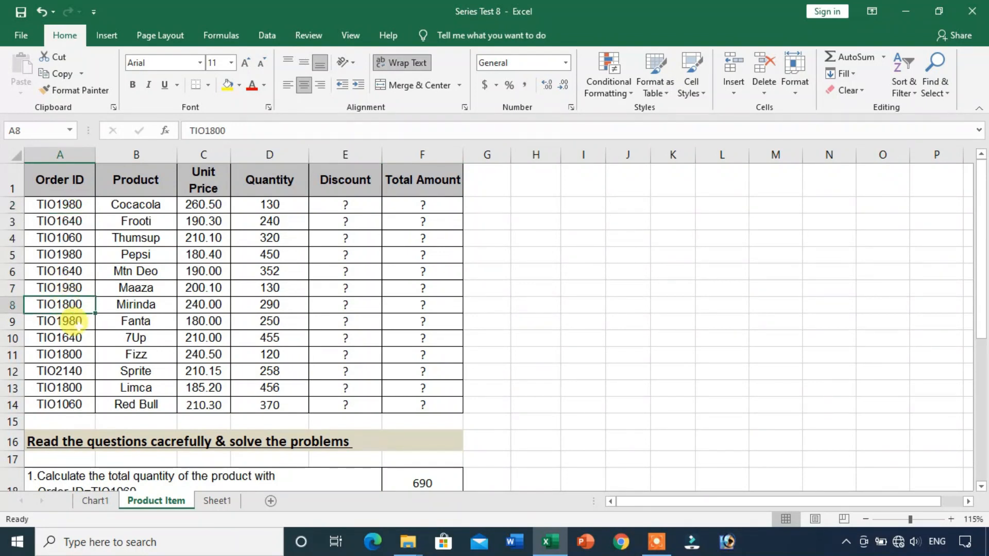
left_click(63, 254)
scroll(550, 401, "down", 1)
scroll(490, 417, "down", 1)
left_click(425, 441)
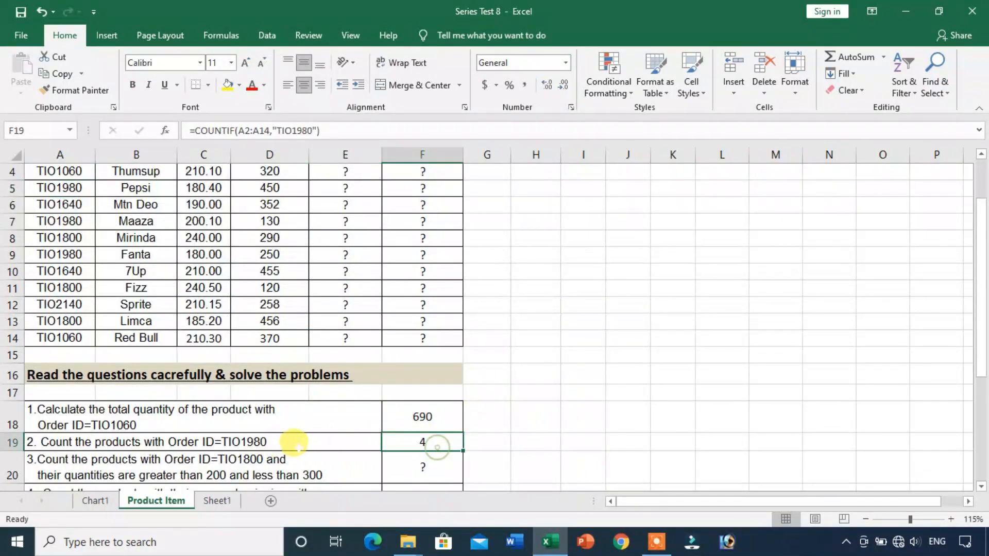
- Read question 3 about counting one order ID's products with quantities between 200 and 300, and compare it with the product table
scroll(309, 412, "down", 3)
left_click(144, 366)
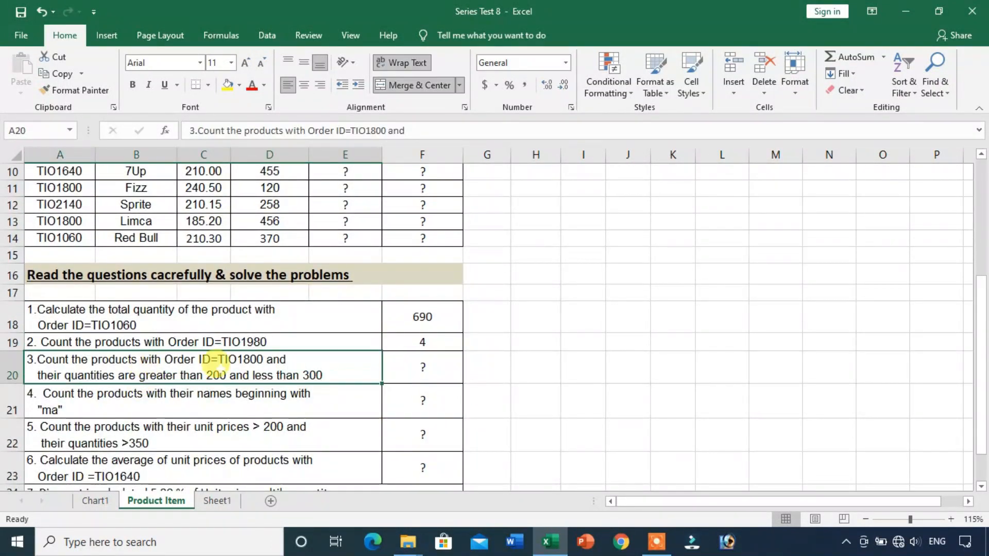
left_click(436, 363)
left_click(66, 367)
left_click(393, 364)
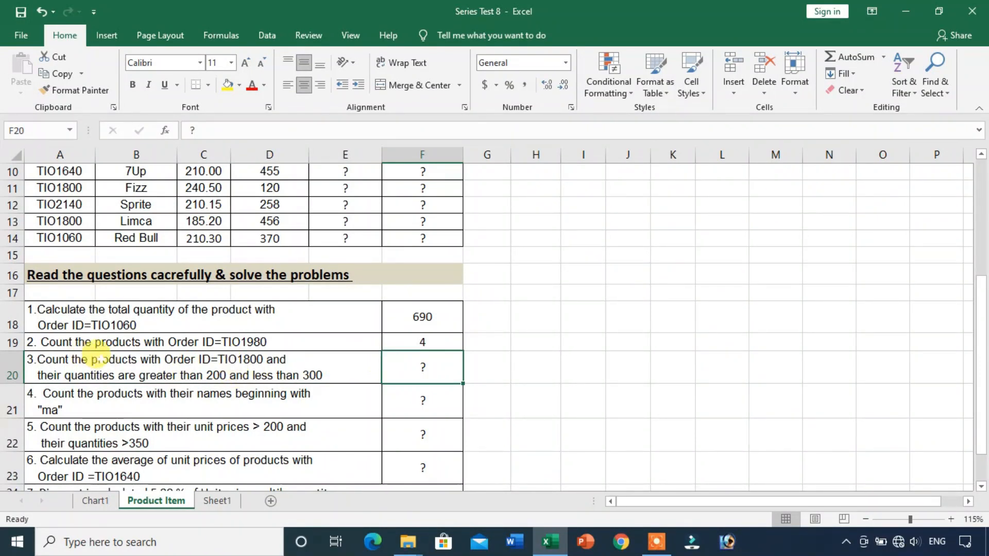
left_click(210, 360)
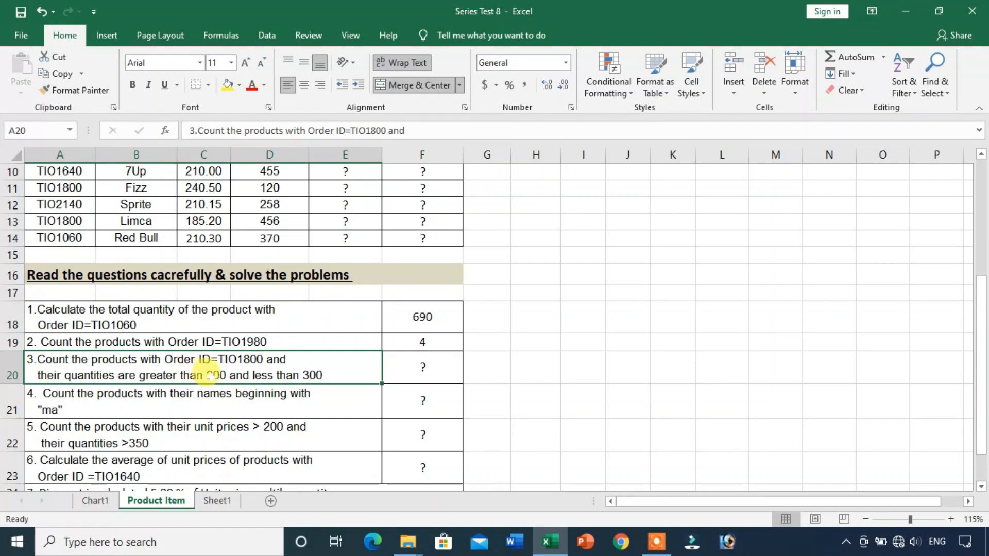
scroll(441, 360, "up", 3)
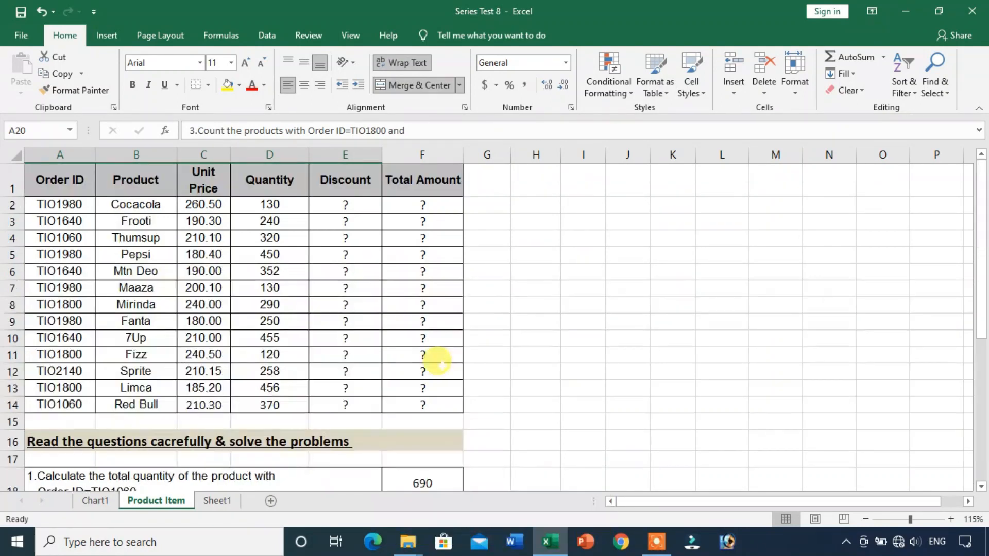
scroll(756, 458, "down", 4)
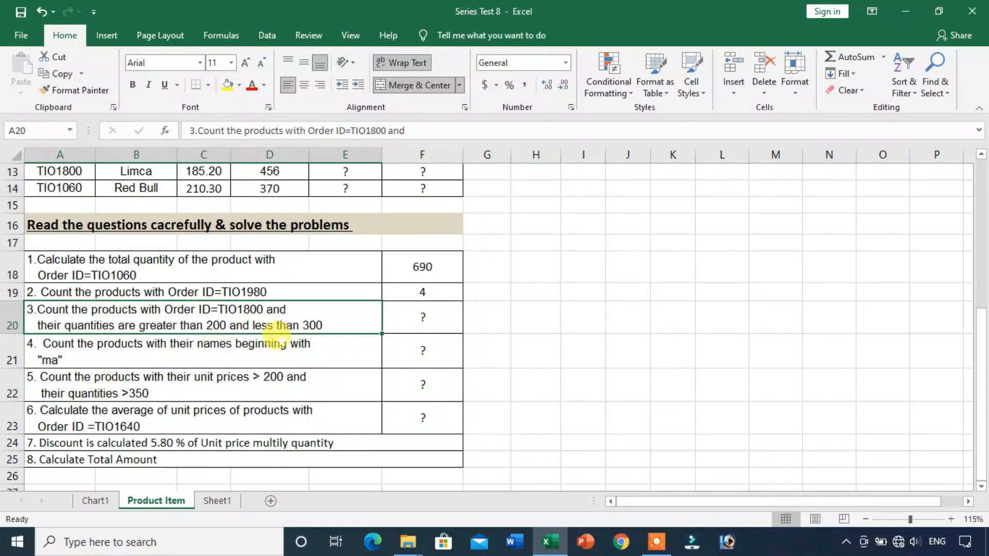
- Locate a product row with question 3's order ID and check its quantity against the 200 and 300 limits
left_click(407, 318)
left_click(229, 317)
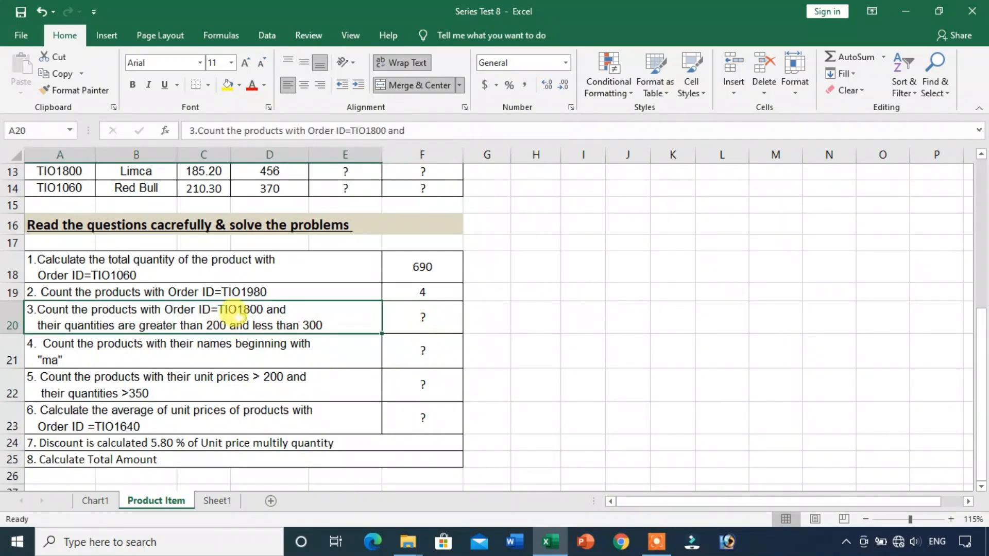
scroll(154, 304, "up", 3)
scroll(52, 268, "up", 1)
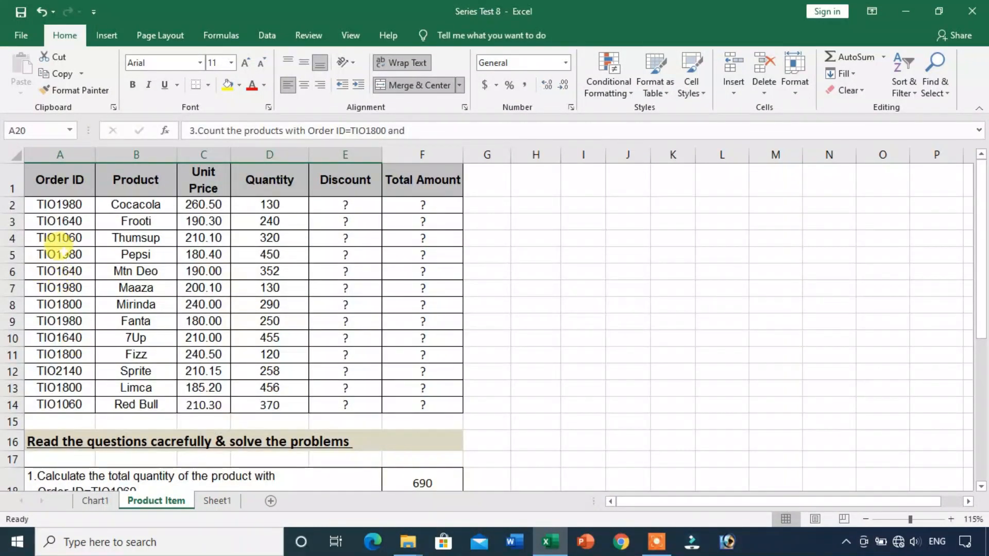
left_click(58, 307)
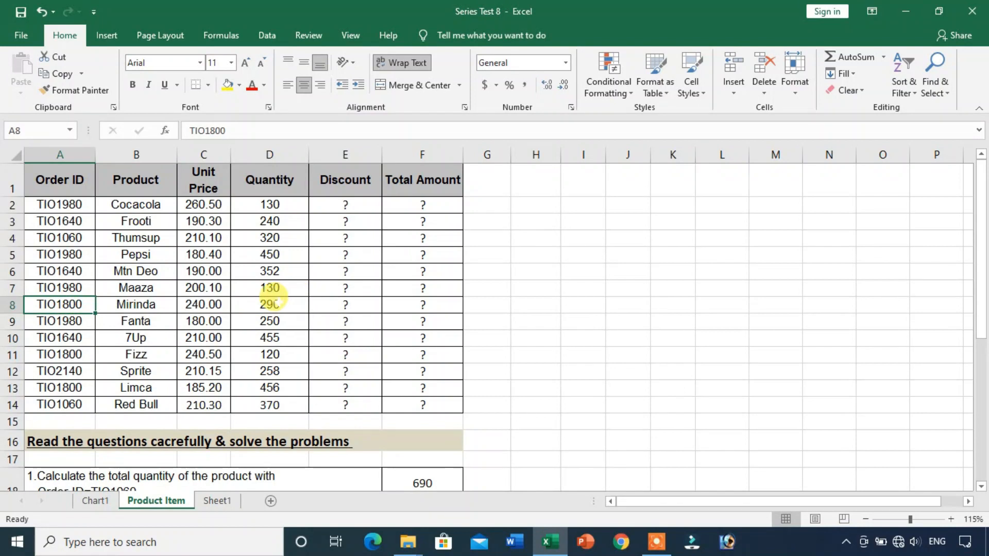
scroll(353, 347, "down", 2)
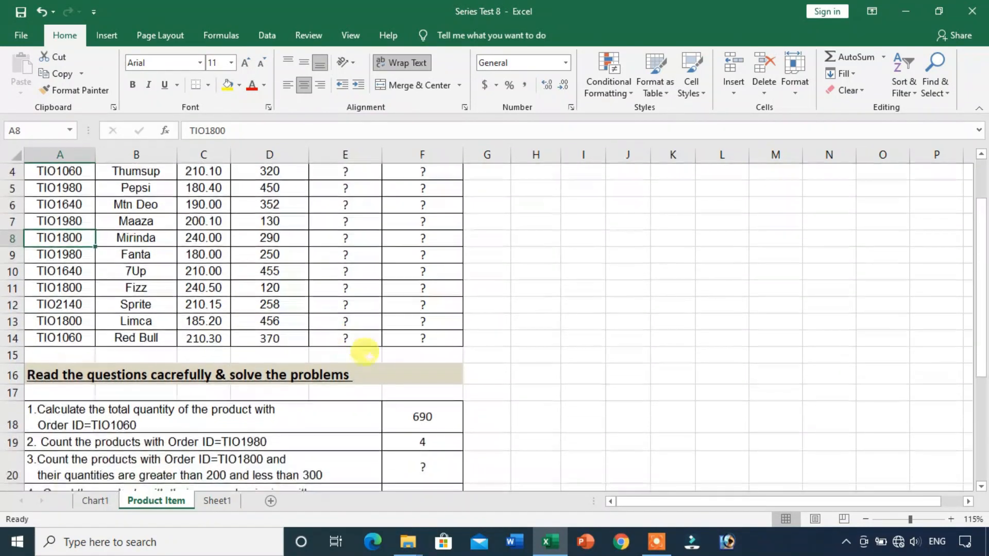
- Start a COUNTIFS formula in F20 with the range A2:A14 and question 3's order ID as its criterion
left_click(436, 417)
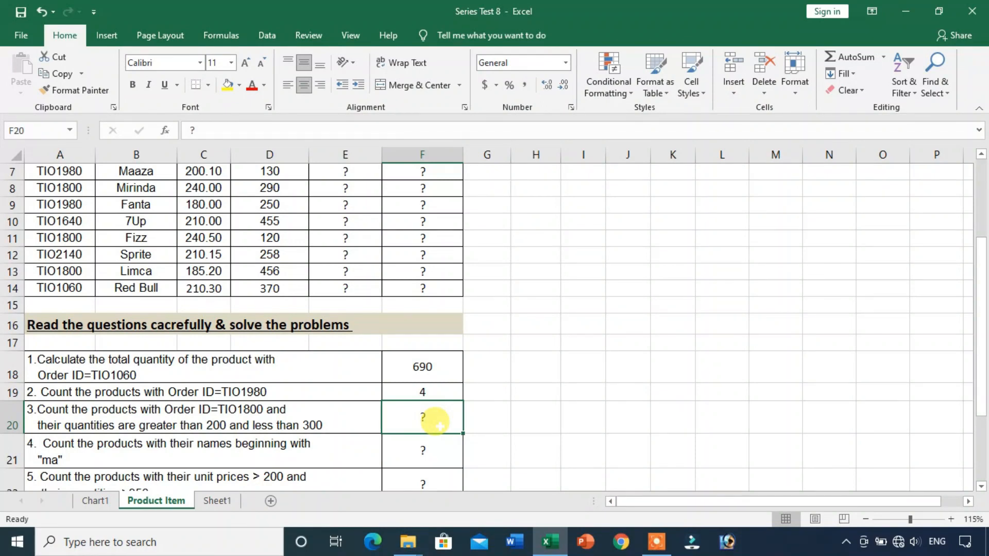
type("=C")
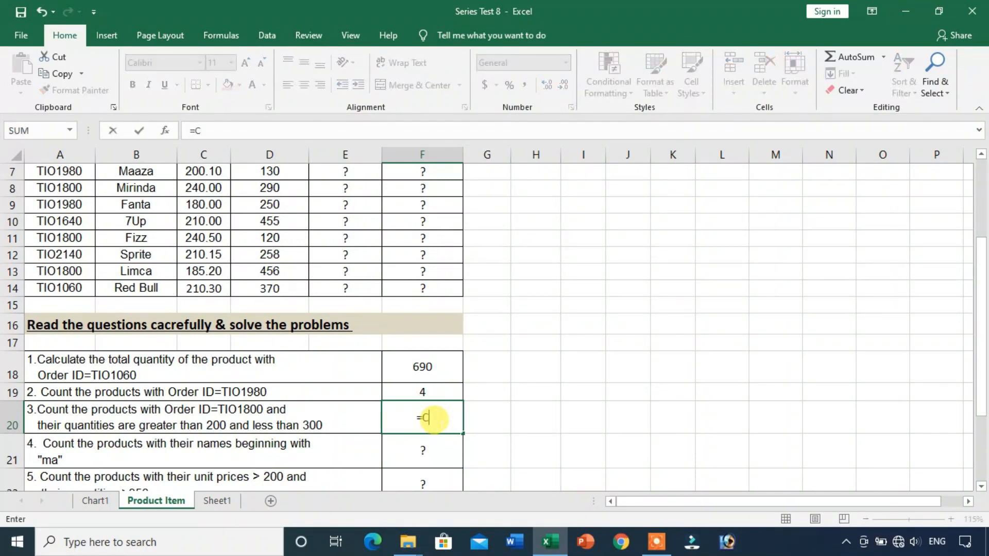
type("OUNTIF")
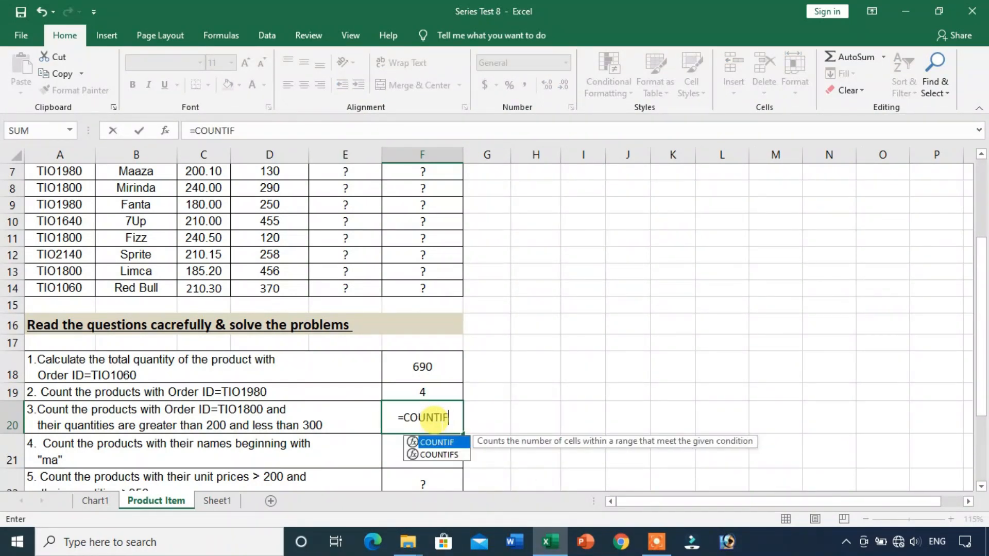
type("S")
key("BackSpace")
key("Down")
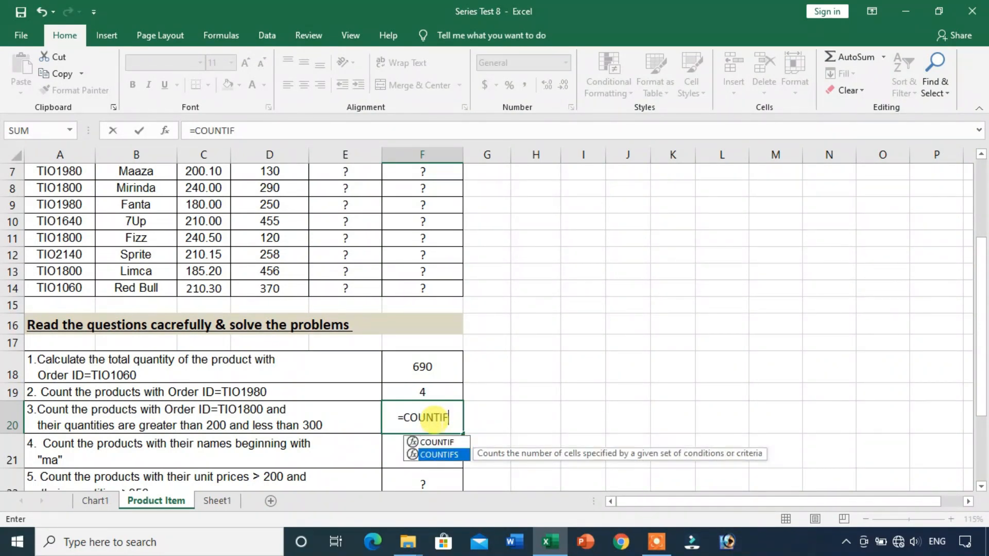
type("S")
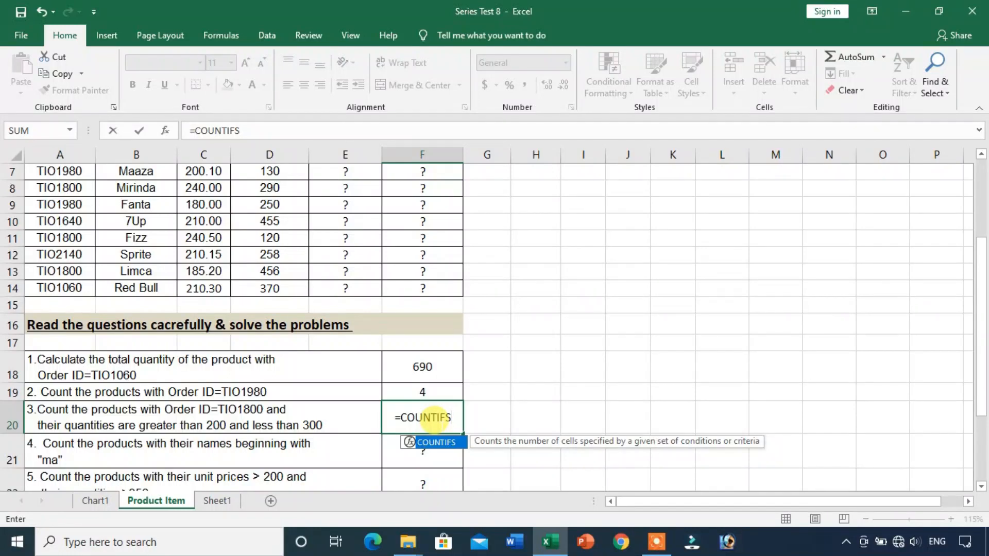
type("(")
scroll(330, 319, "up", 2)
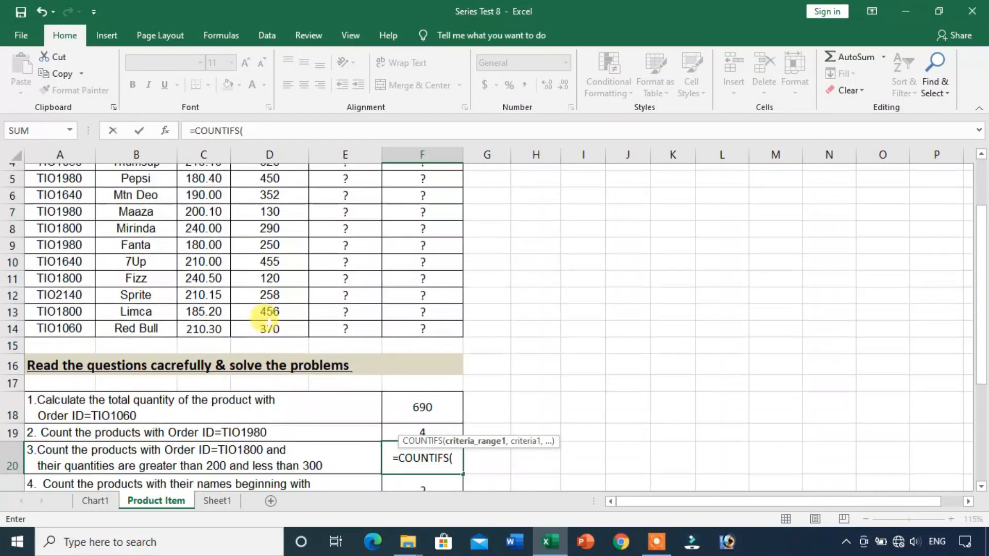
left_click_drag(60, 202, 64, 399)
scroll(340, 469, "down", 4)
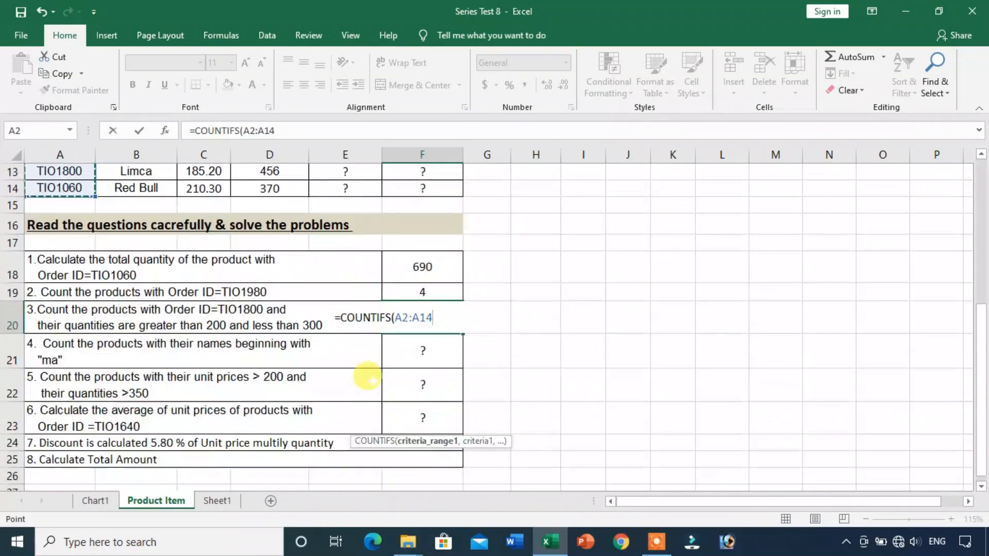
type(",\"TIO1800,")
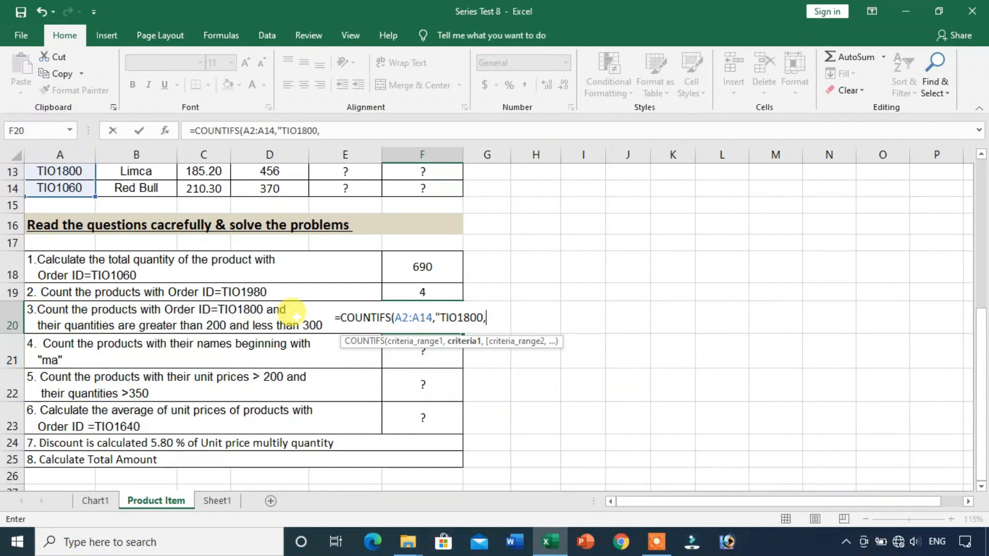
- Add the quantity range D2:D14 with the criterion ">200" to the COUNTIFS formula
scroll(260, 312, "up", 4)
scroll(258, 312, "up", 1)
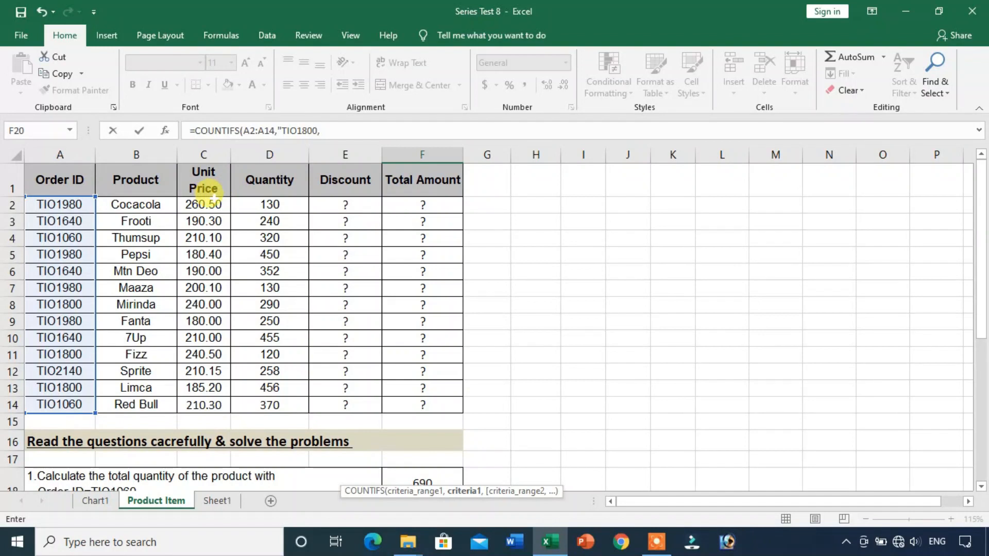
scroll(289, 433, "down", 2)
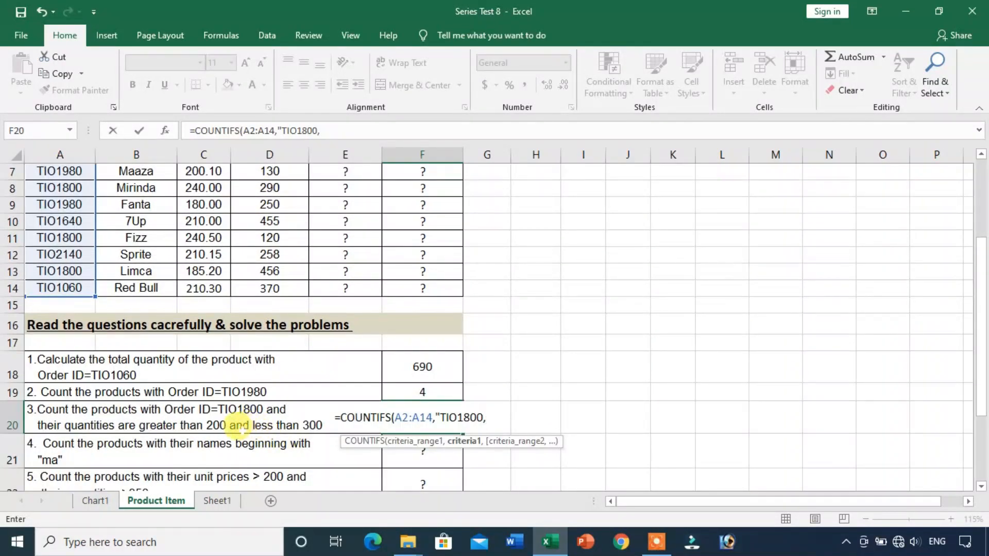
key("F7")
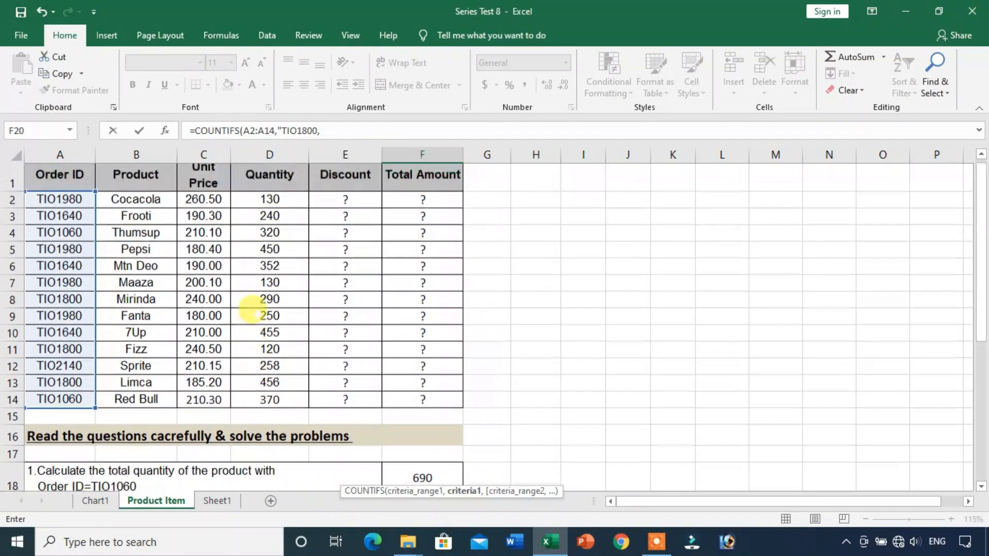
scroll(260, 309, "up", 1)
left_click_drag(269, 205, 287, 396)
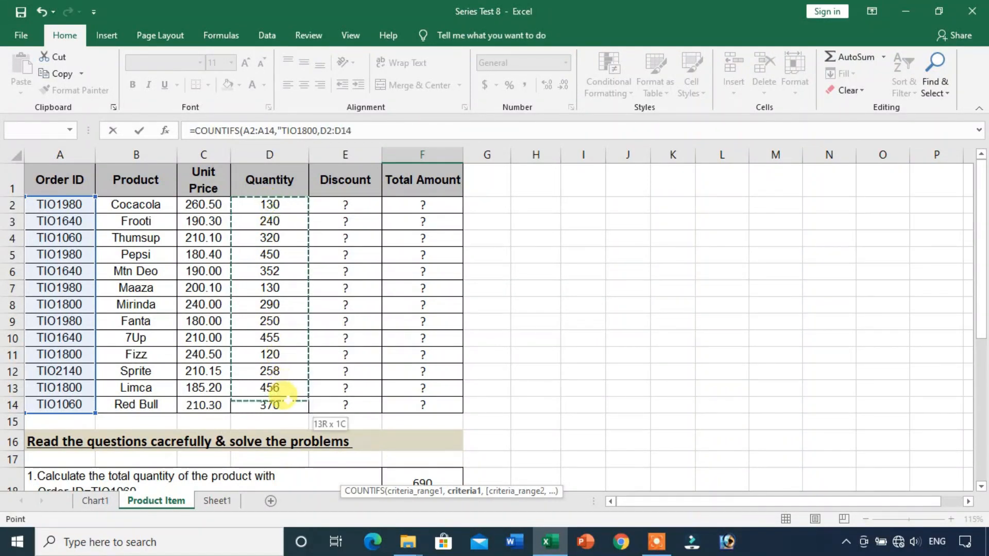
scroll(314, 394, "down", 1)
scroll(314, 394, "down", 3)
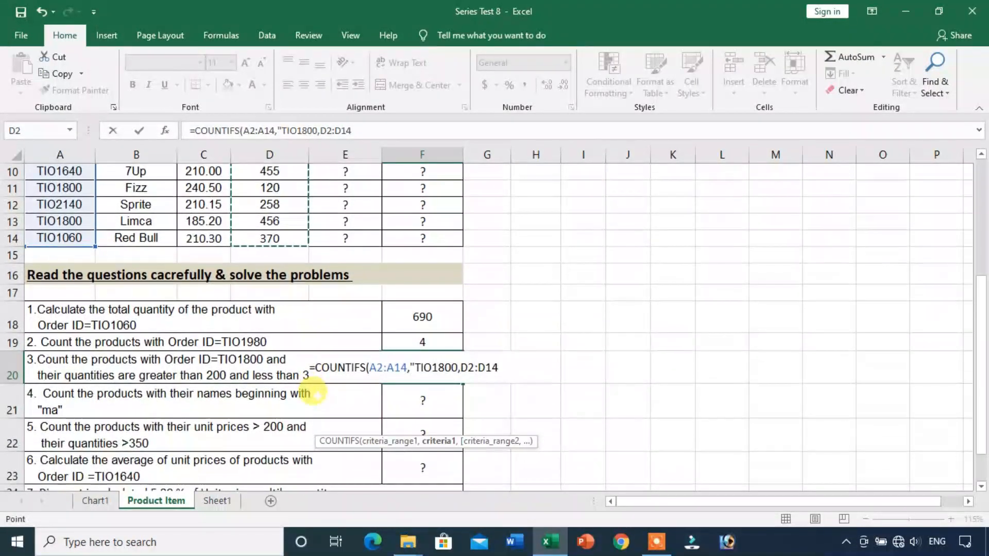
type(",\">")
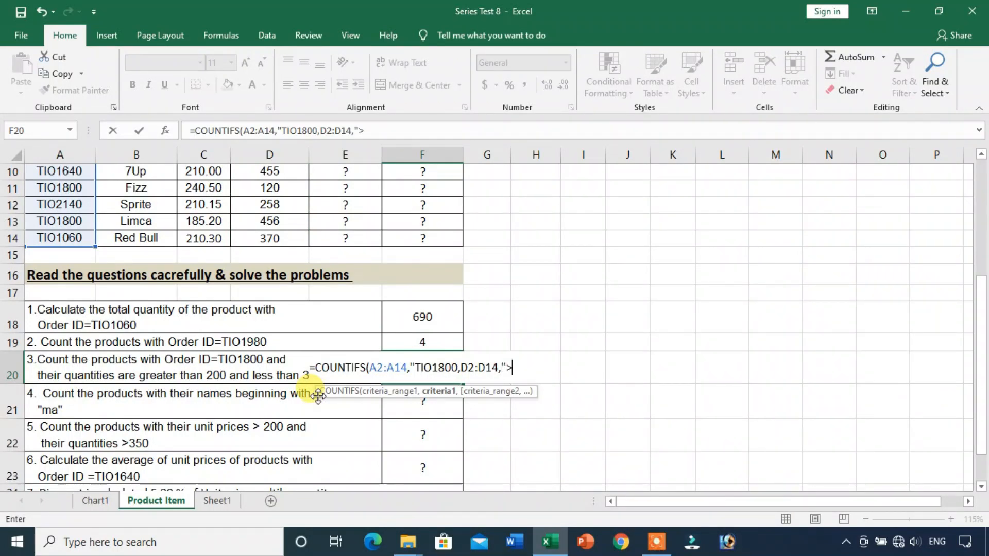
type("200\",")
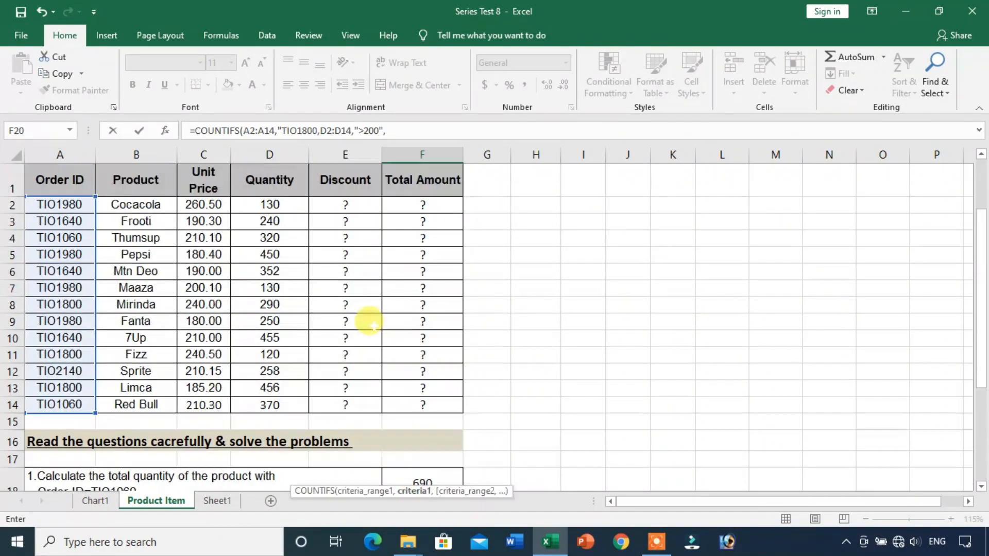
- Add D2:D14 again with the criterion "<300", close the COUNTIFS formula and submit it
scroll(368, 335, "up", 3)
left_click_drag(252, 201, 262, 403)
scroll(432, 327, "down", 2)
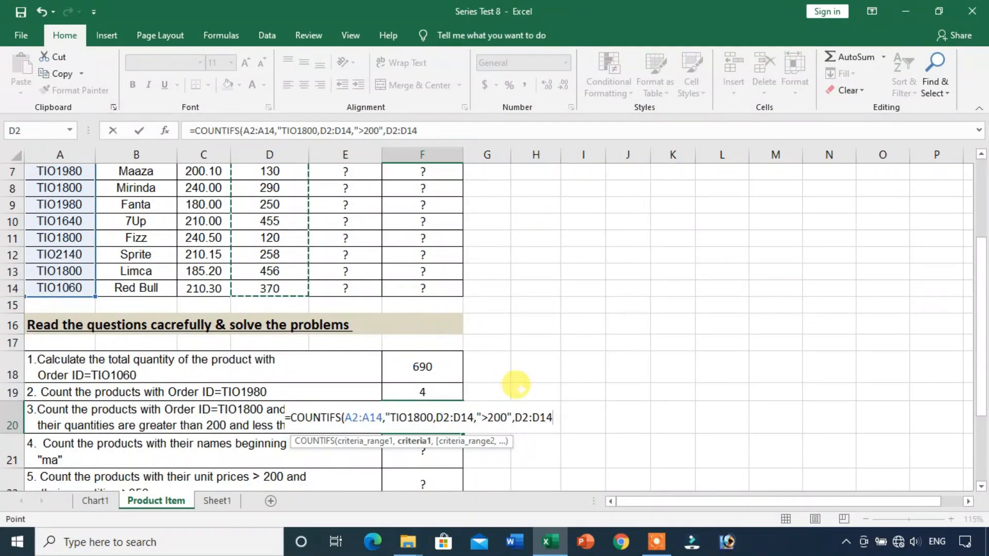
type(",\"<300")
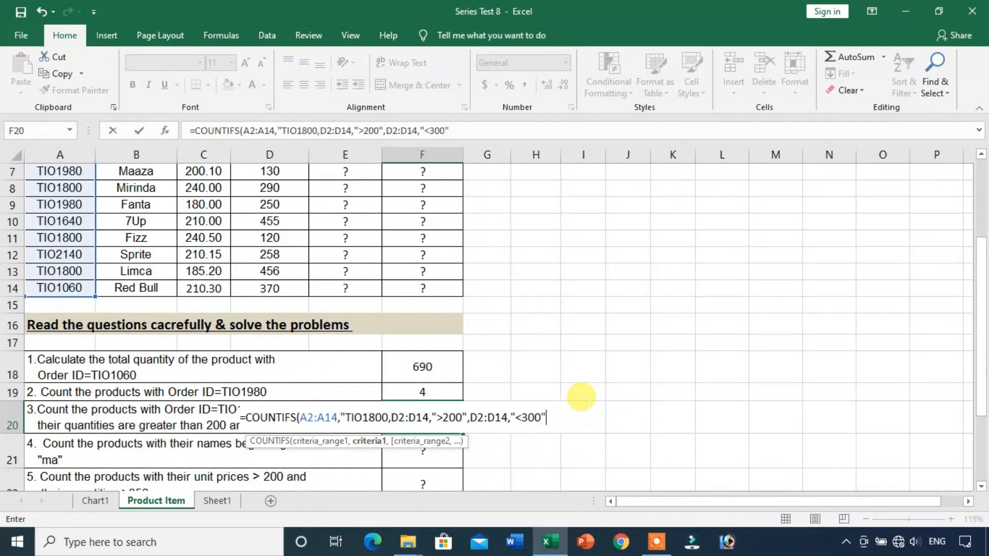
type(")")
key("Return")
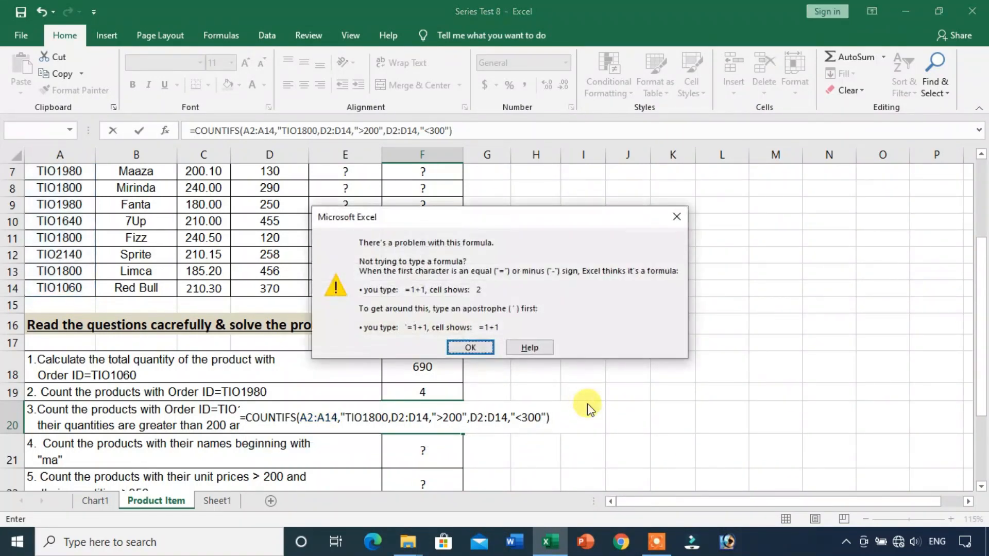
- Add the closing quotation mark after the order ID in F20's COUNTIFS formula and enter the formula
left_click(470, 348)
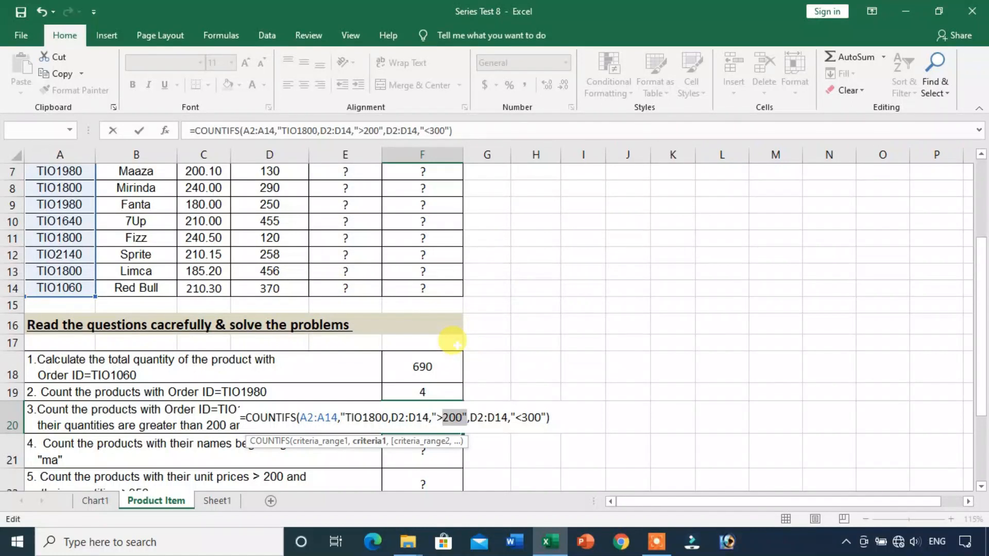
key("Left")
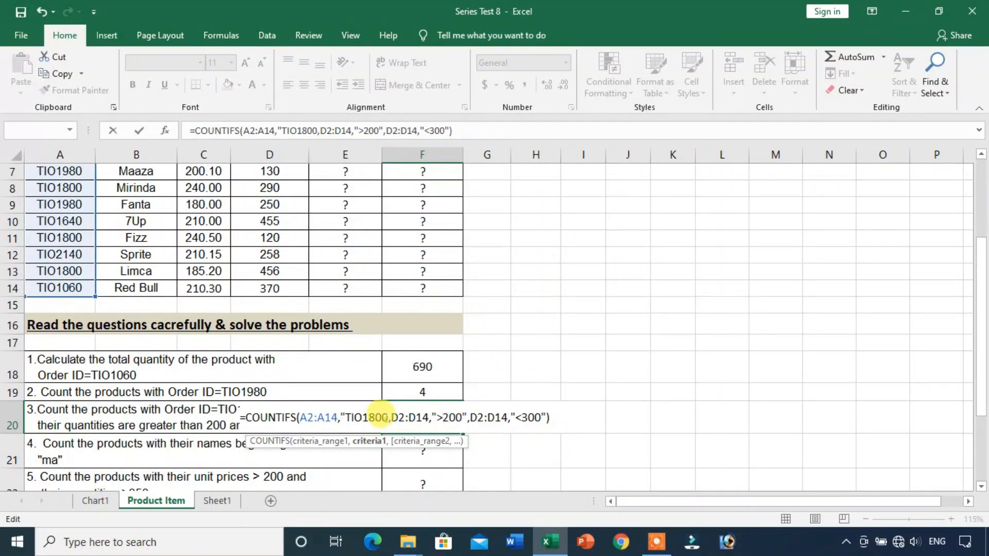
type("\"")
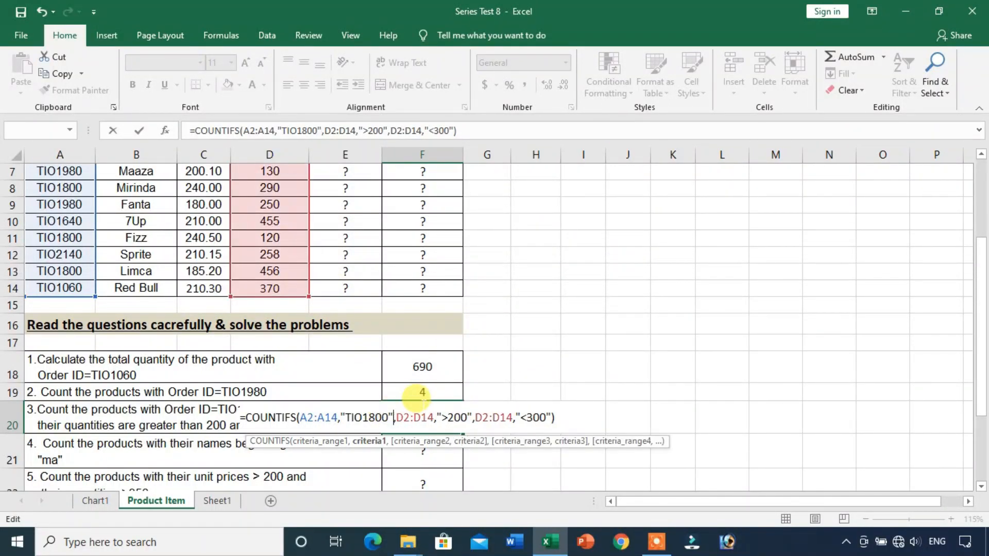
key("Return")
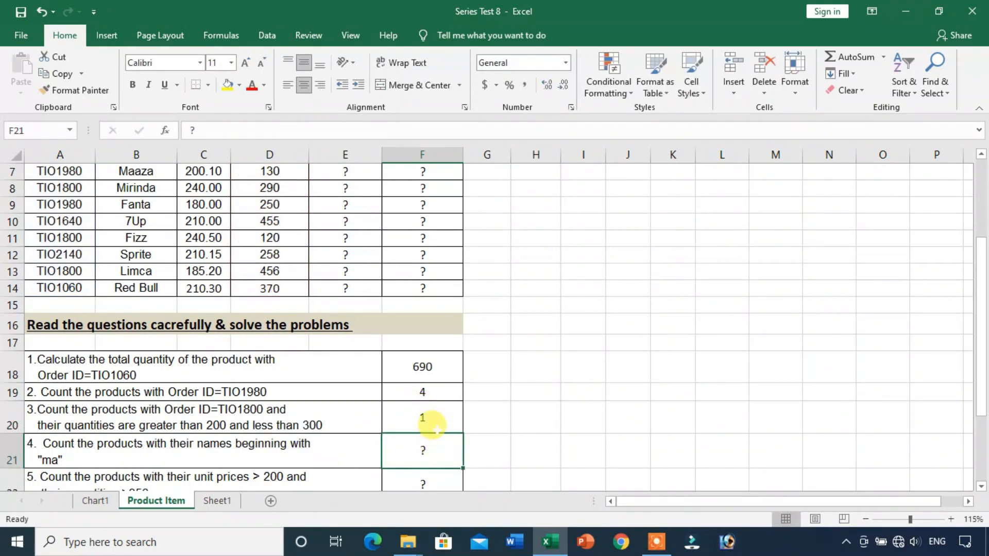
- Review the ranges and criteria of the COUNTIFS formula in F20
left_click(431, 421)
double_click(432, 420)
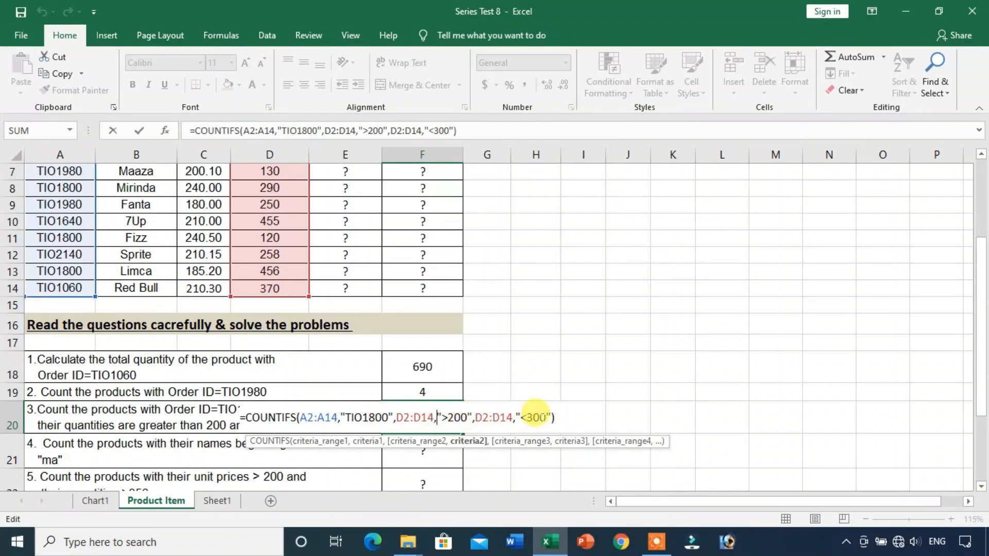
key("Return")
- Check F20's count against the order IDs and quantities in rows 8, 9 and 13 of the product table
left_click(433, 412)
scroll(213, 281, "up", 2)
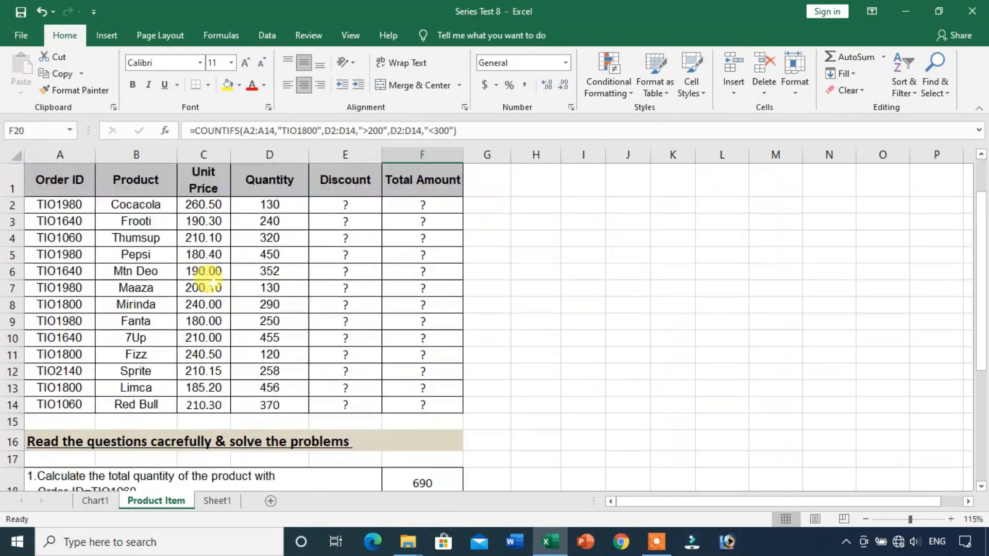
left_click(52, 304)
left_click(269, 304)
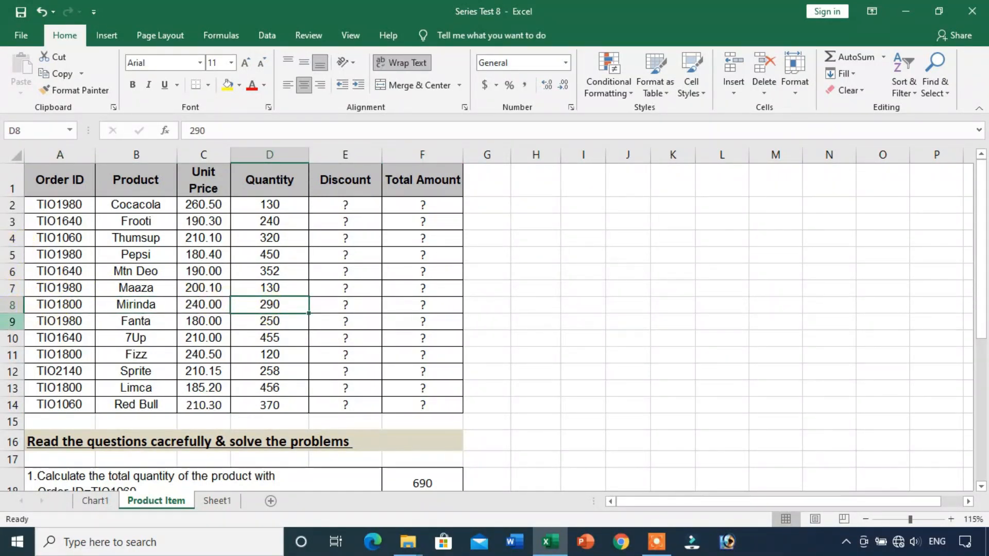
left_click(12, 321)
left_click_drag(153, 309, 271, 322)
left_click(280, 322)
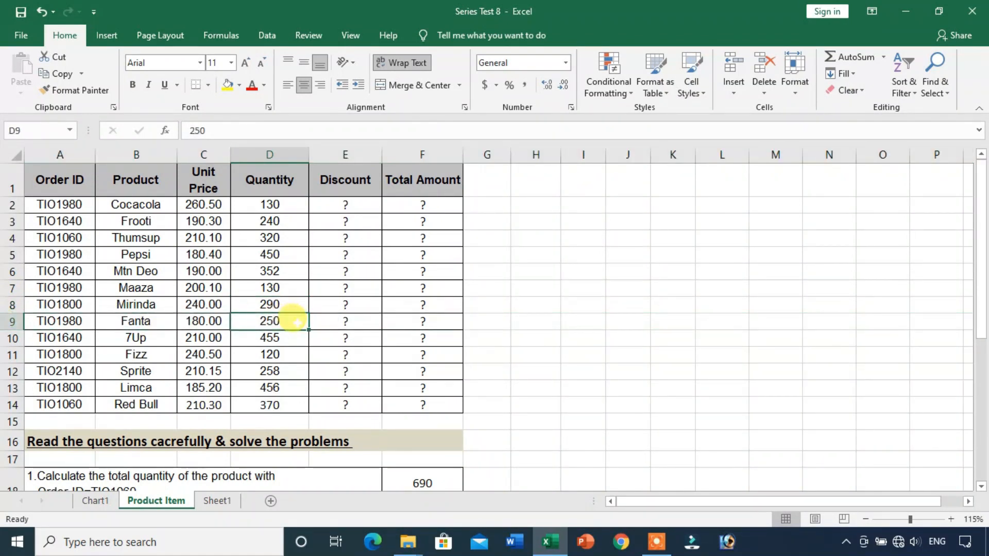
left_click(12, 388)
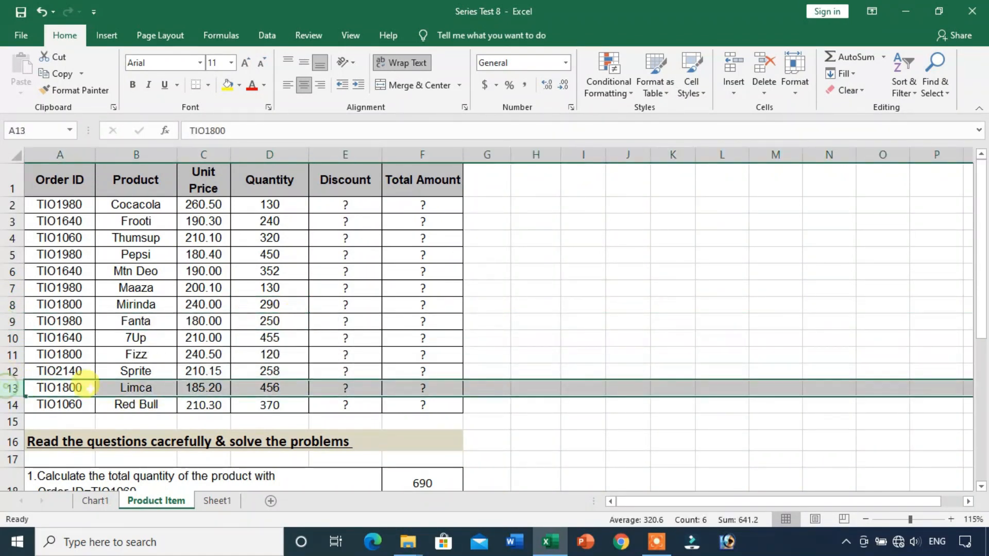
left_click(277, 386)
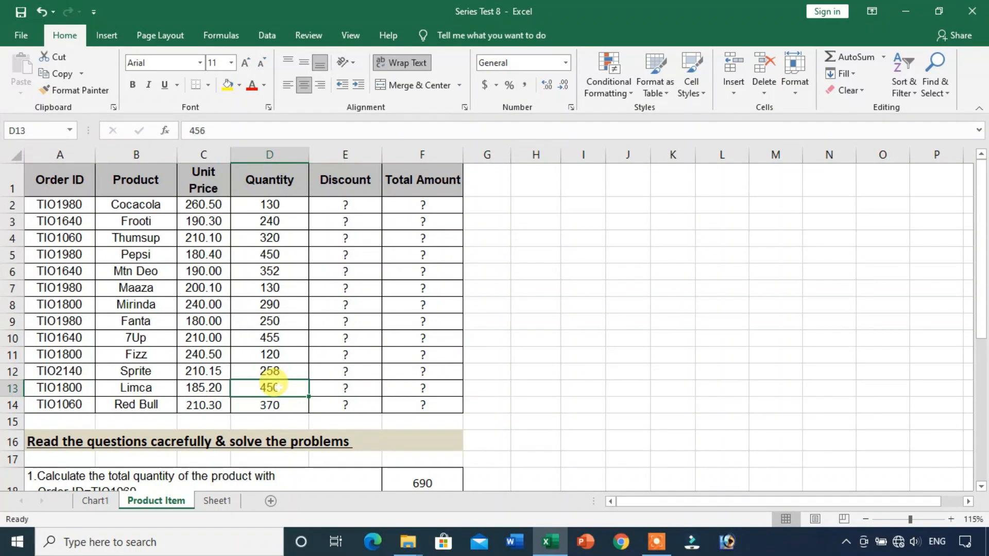
- Review F20's COUNTIFS criteria for order ID TIO1800 and quantities between 200 and 300 against the product table
scroll(464, 360, "down", 3)
left_click(422, 367)
scroll(479, 348, "up", 1)
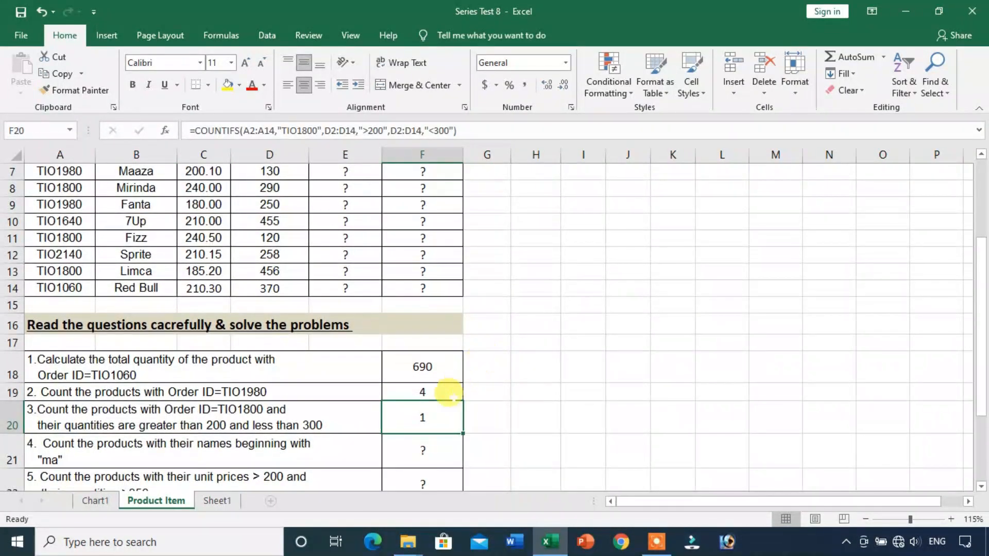
double_click(430, 417)
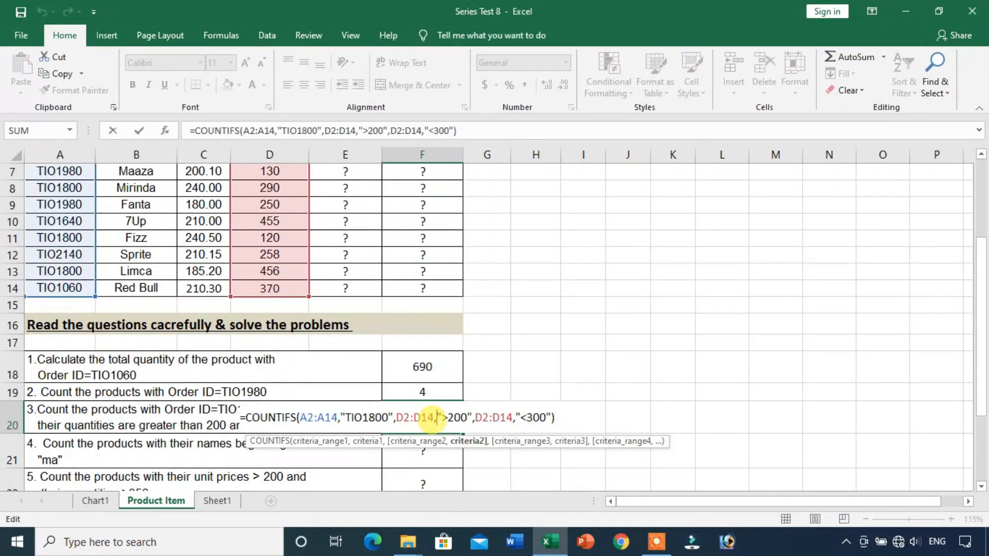
scroll(70, 287, "up", 2)
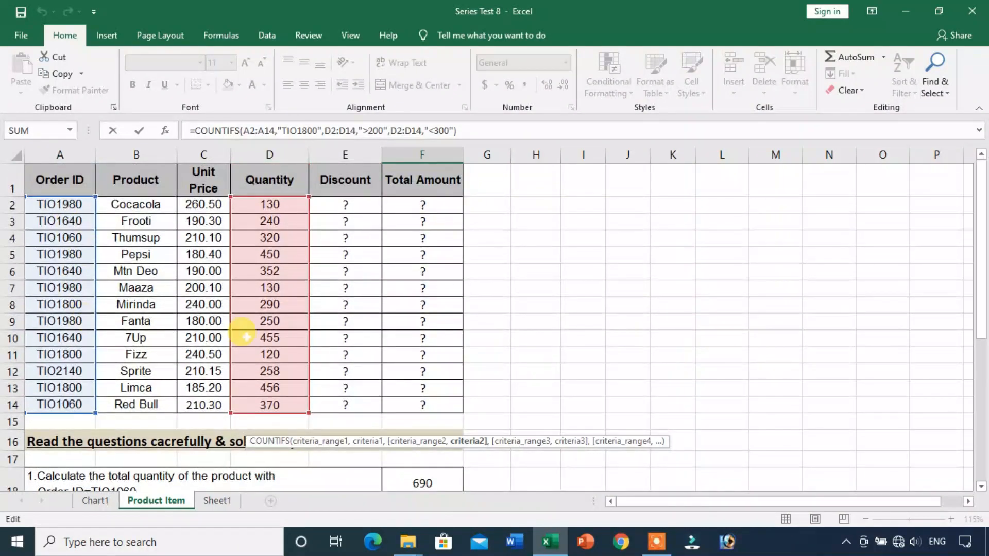
scroll(309, 350, "down", 2)
scroll(327, 260, "up", 1)
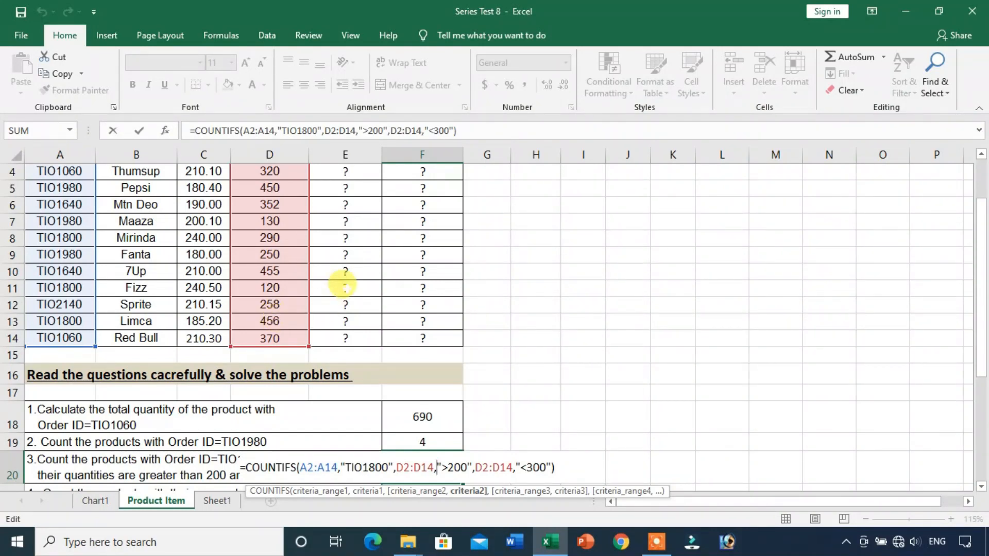
key("Return")
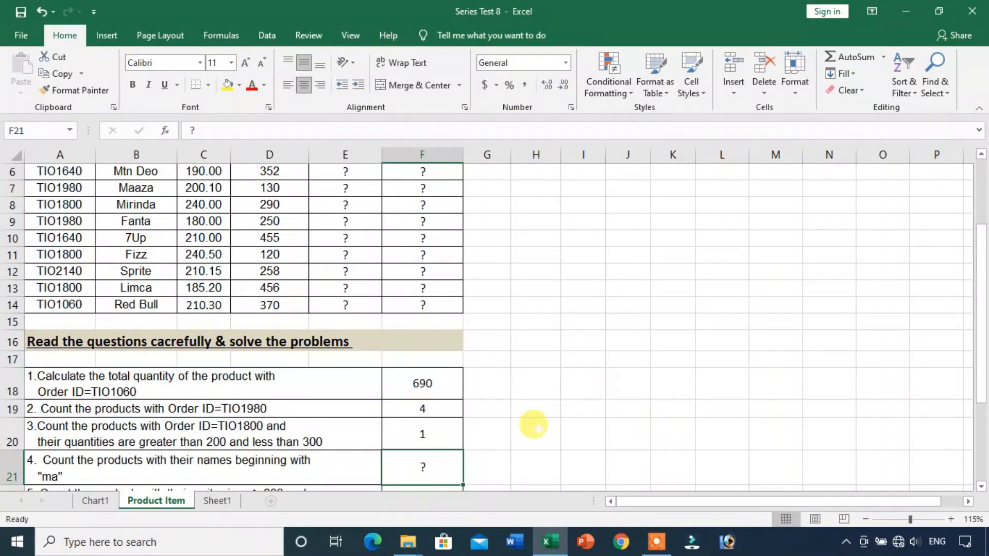
left_click(437, 426)
scroll(314, 397, "down", 1)
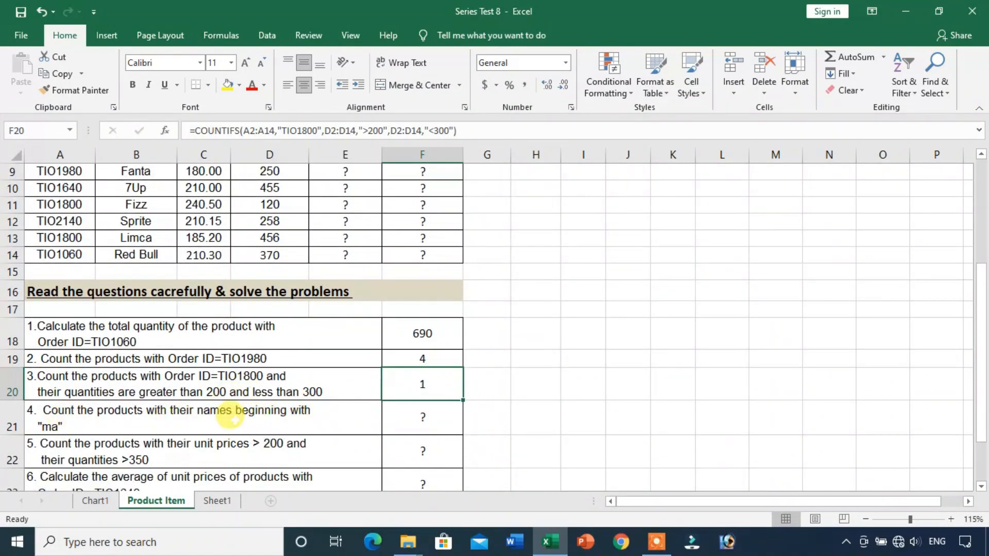
- Read question 4 and look through the product names in B2:B14 for ones beginning with "ma"
left_click(305, 414)
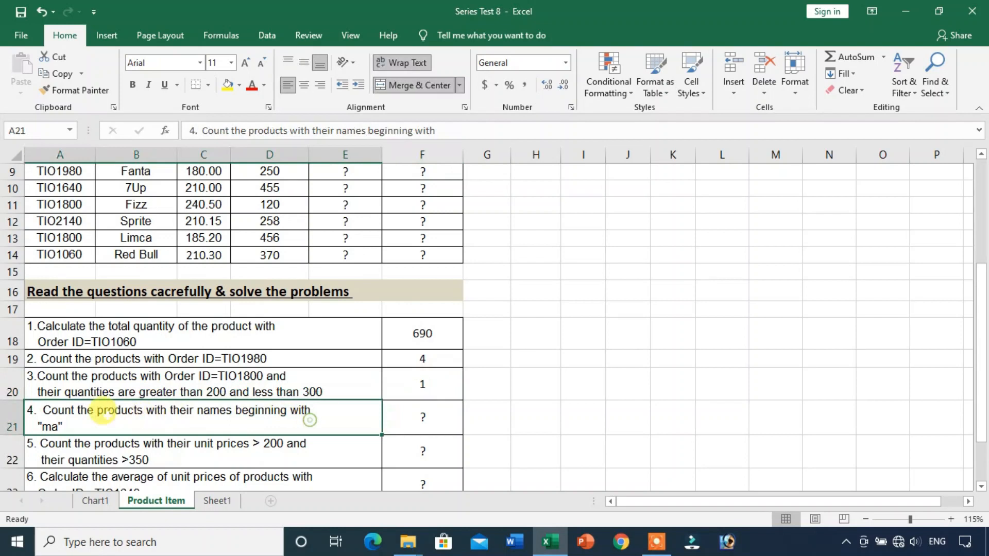
left_click(393, 414)
scroll(77, 299, "up", 3)
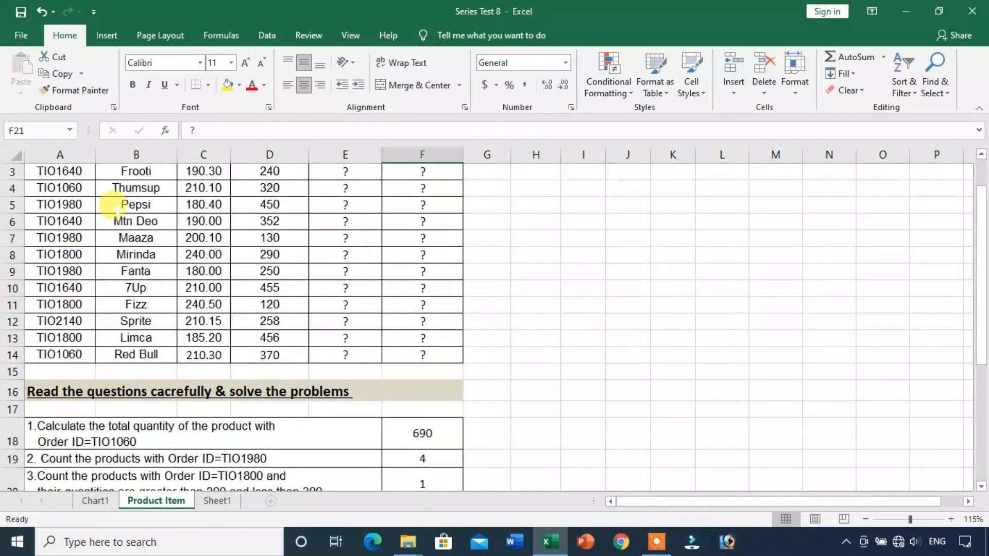
left_click_drag(118, 207, 132, 404)
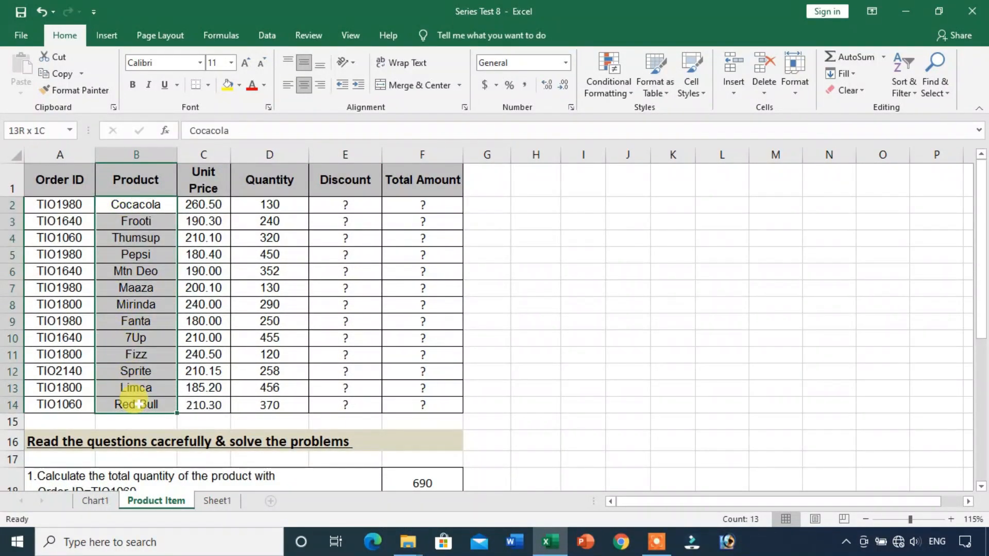
left_click(123, 287)
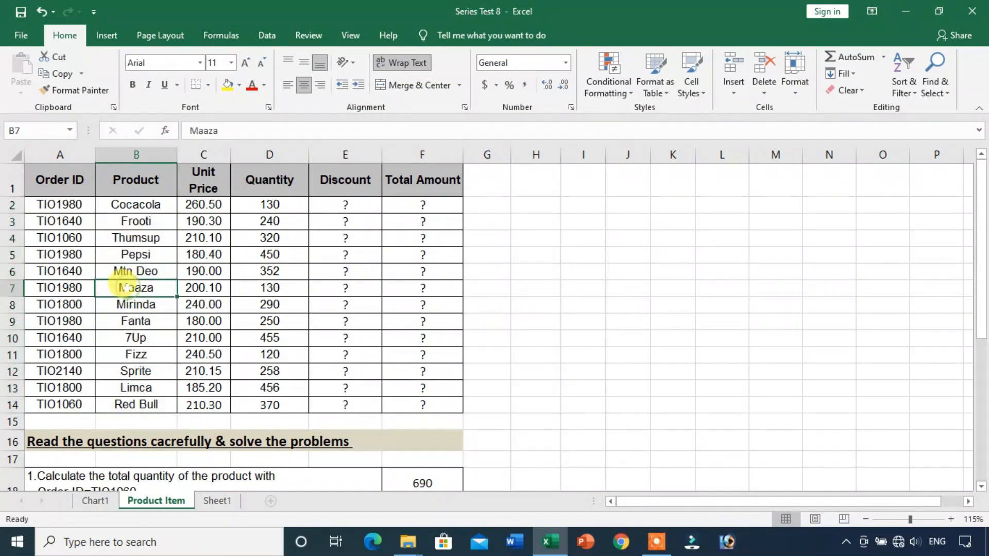
- Start a COUNTIF formula in F21 for question 4 with the product names B2:B14 as its range
scroll(268, 335, "down", 2)
left_click(443, 449)
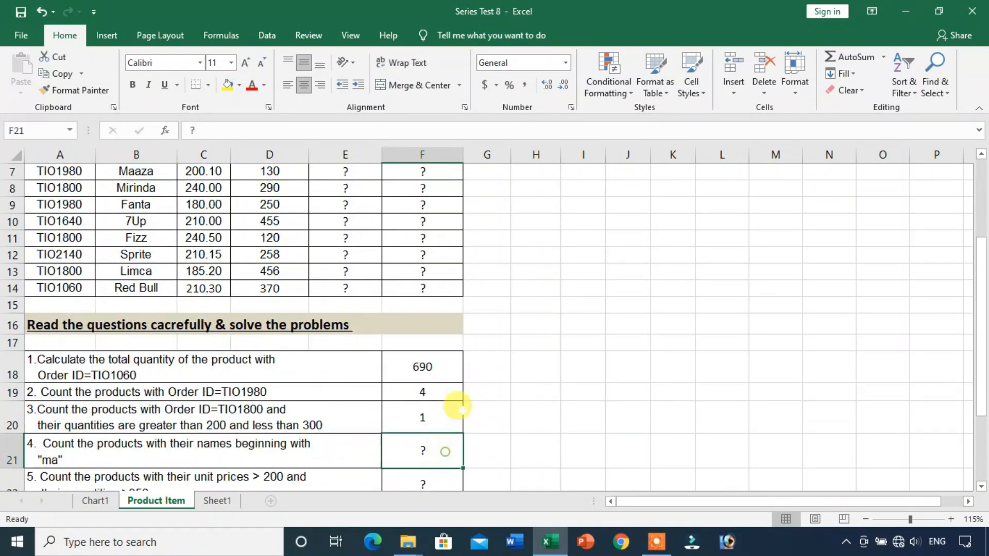
scroll(510, 331, "down", 2)
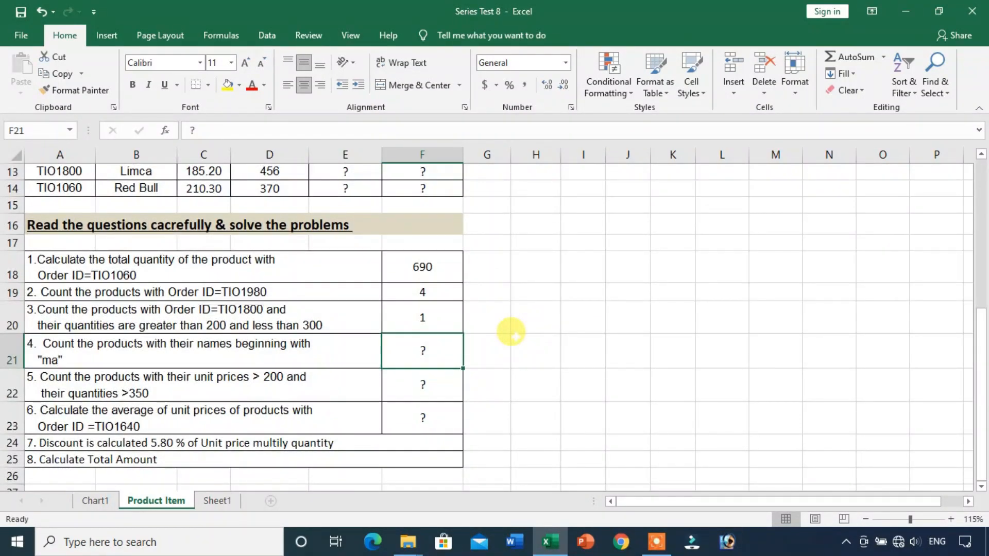
type("=CO")
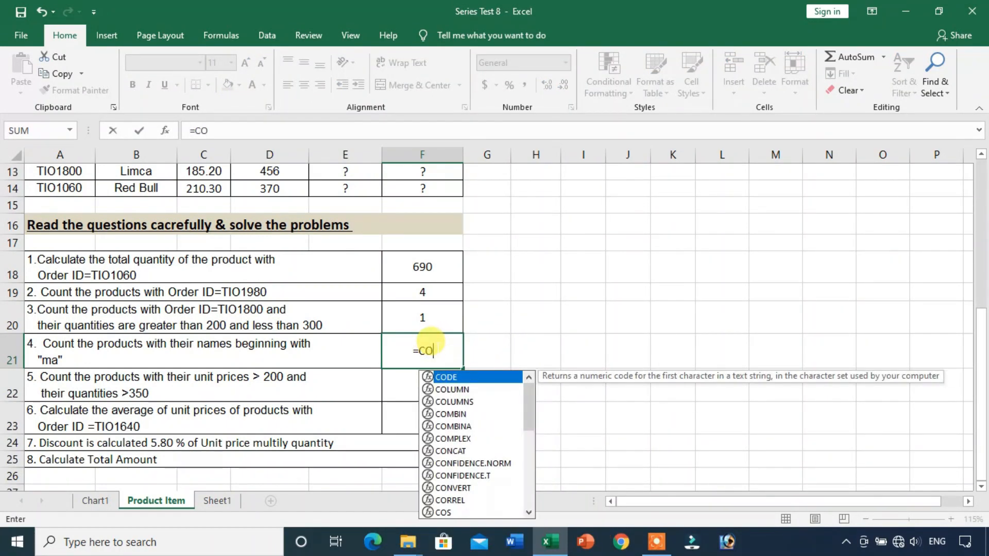
type("UNTIF")
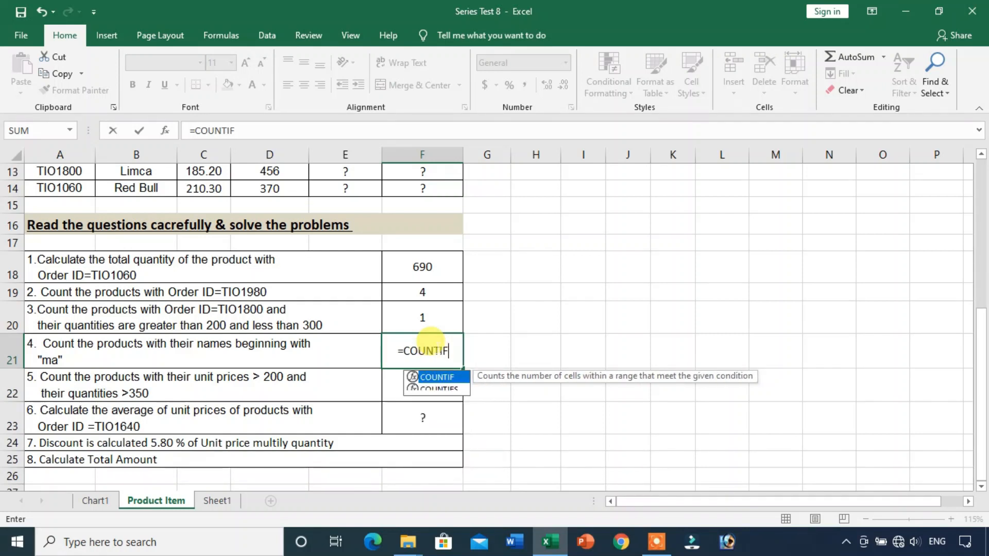
type("(")
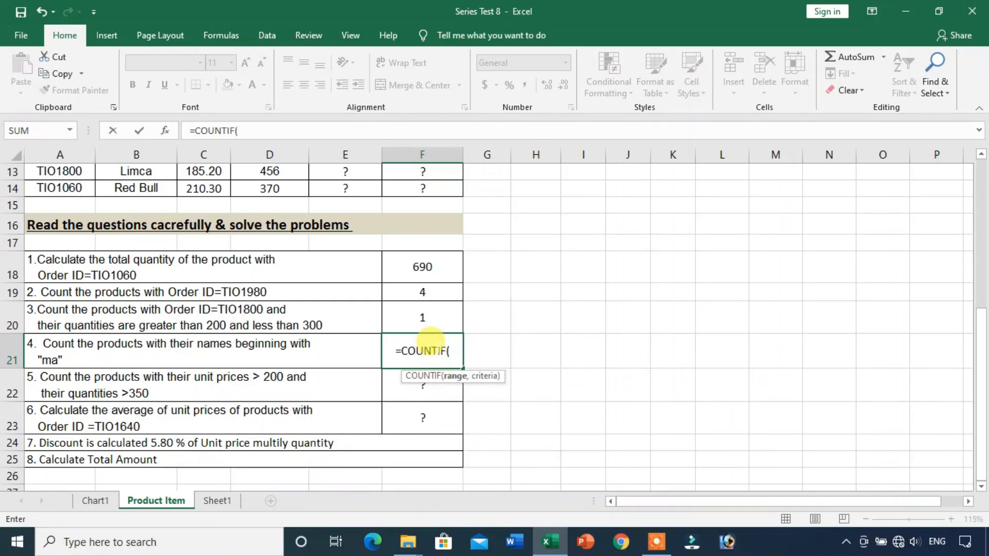
scroll(355, 345, "up", 4)
left_click_drag(150, 205, 139, 404)
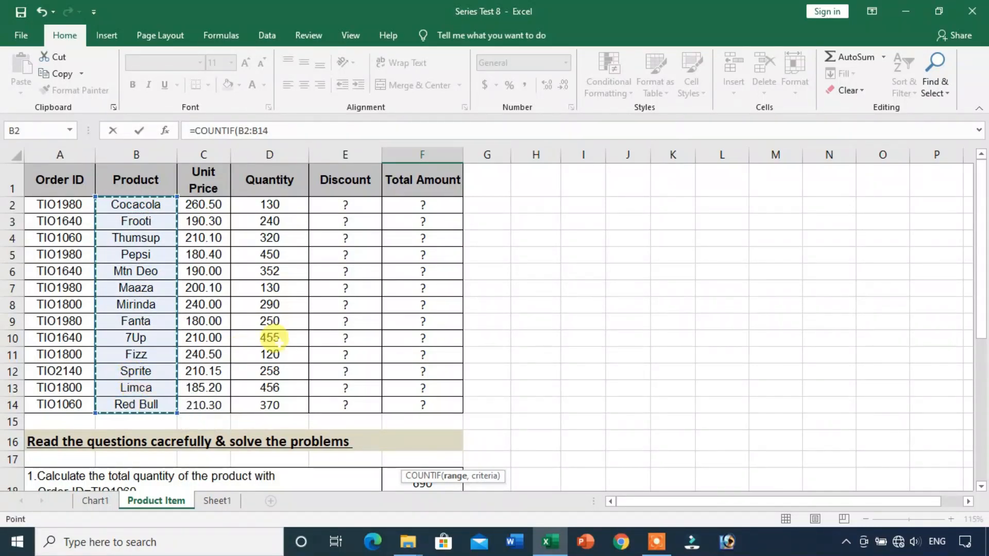
- Add the criterion "ma" to F21's COUNTIF formula, close it and enter it
scroll(397, 379, "down", 4)
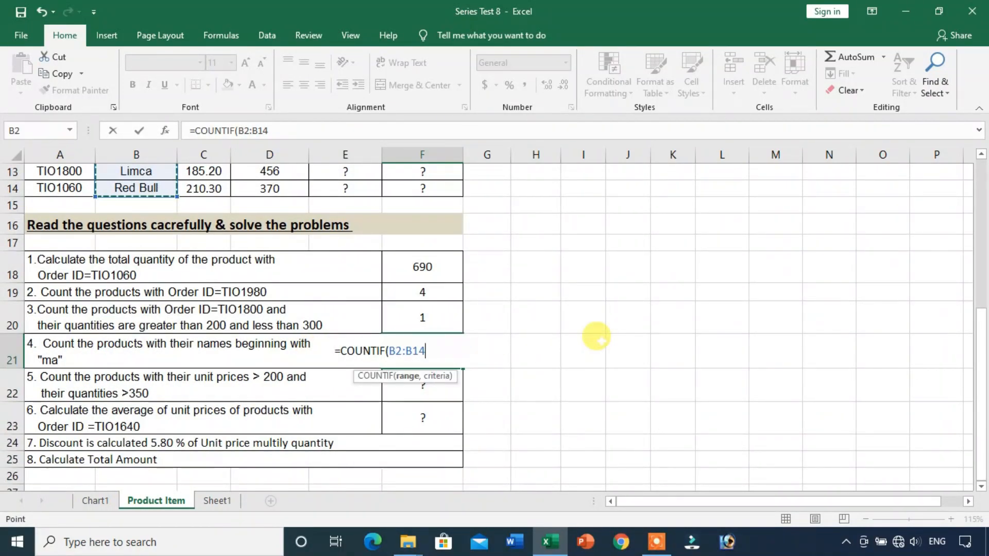
type(",\"ma")
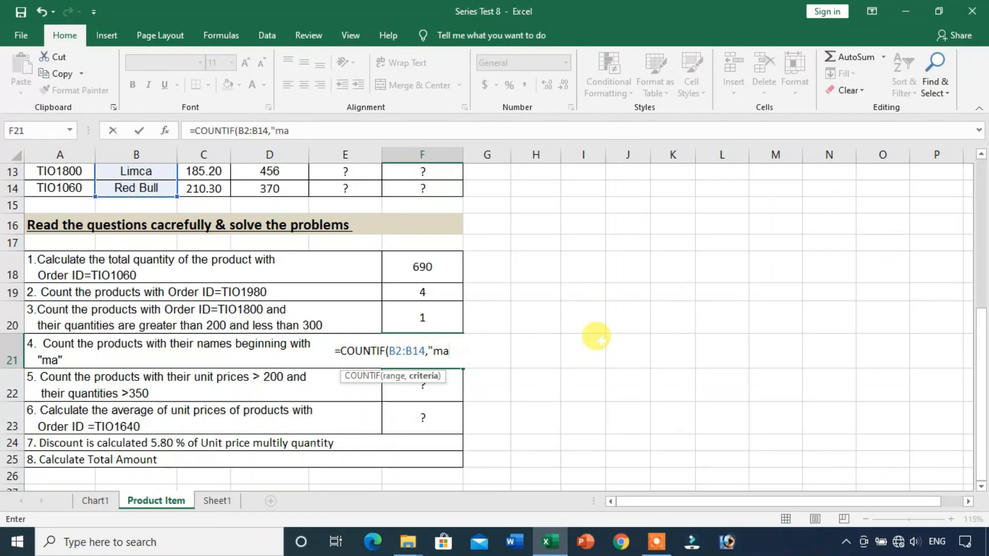
type("\")")
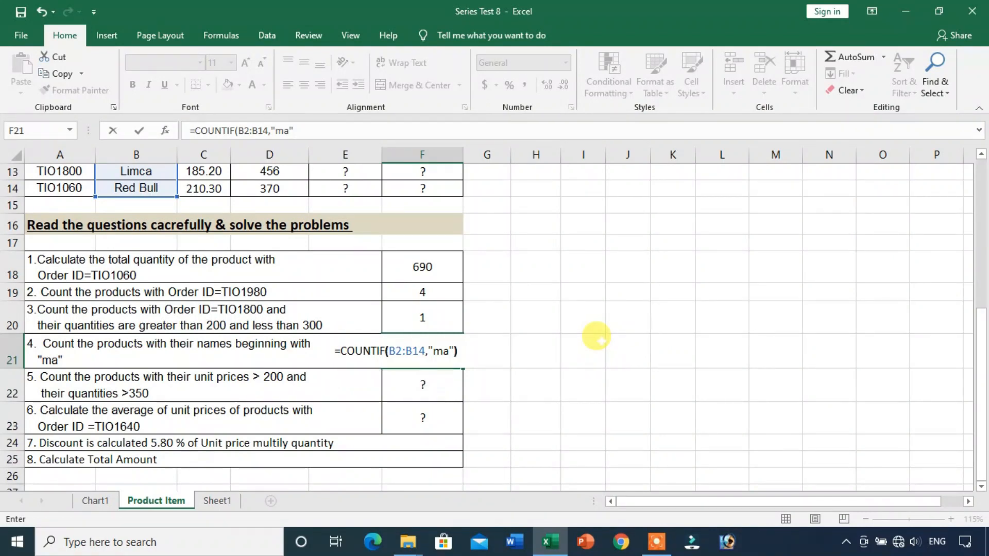
key("Return")
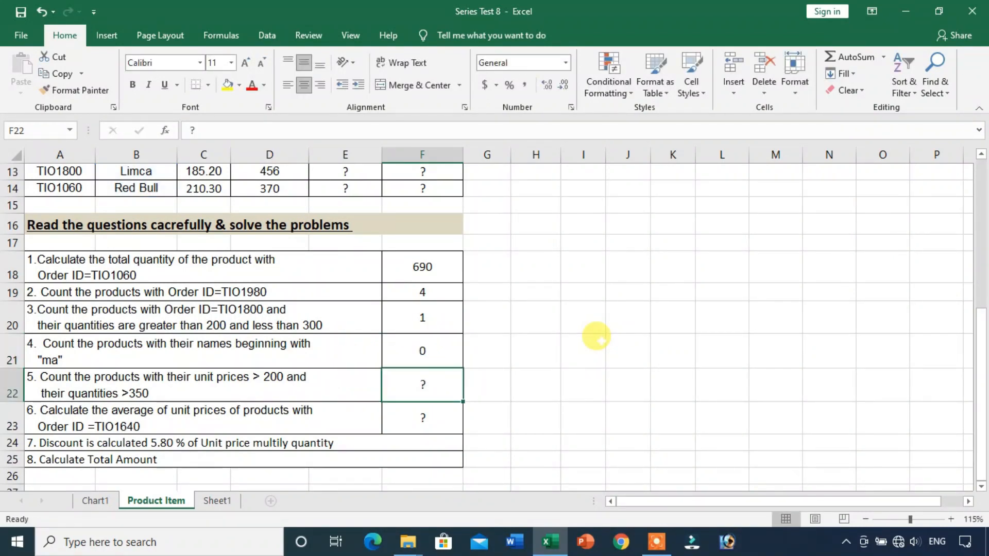
- Review the range and criterion of the COUNTIF formula in F21
left_click(440, 351)
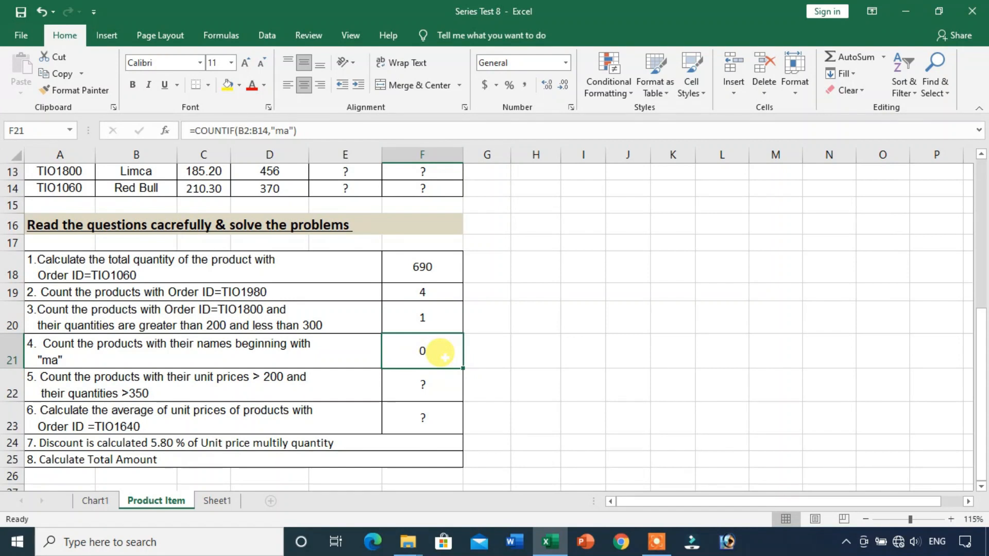
double_click(439, 351)
scroll(490, 398, "up", 2)
key("Return")
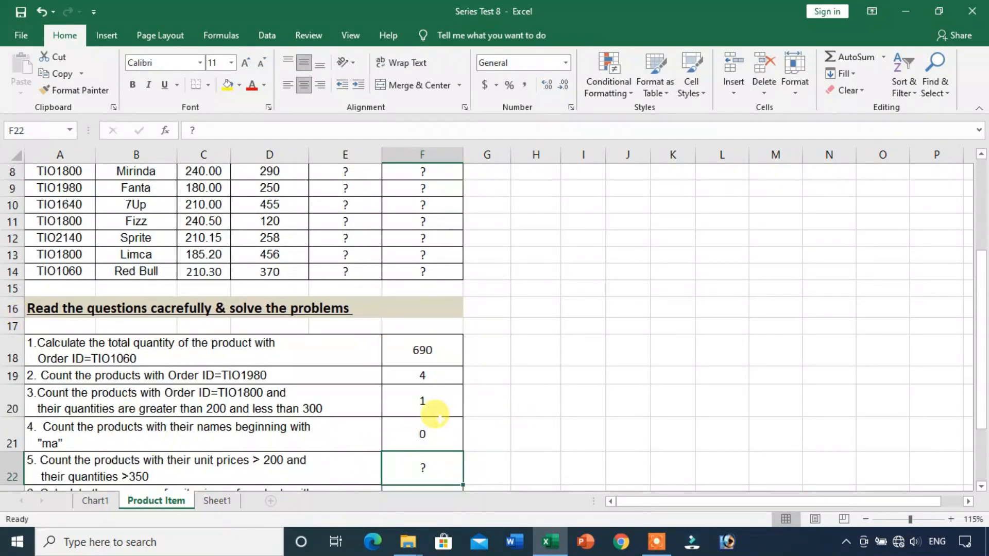
- Change the criterion of F21's COUNTIF formula to "ma*" and enter the formula
left_click(438, 417)
double_click(435, 417)
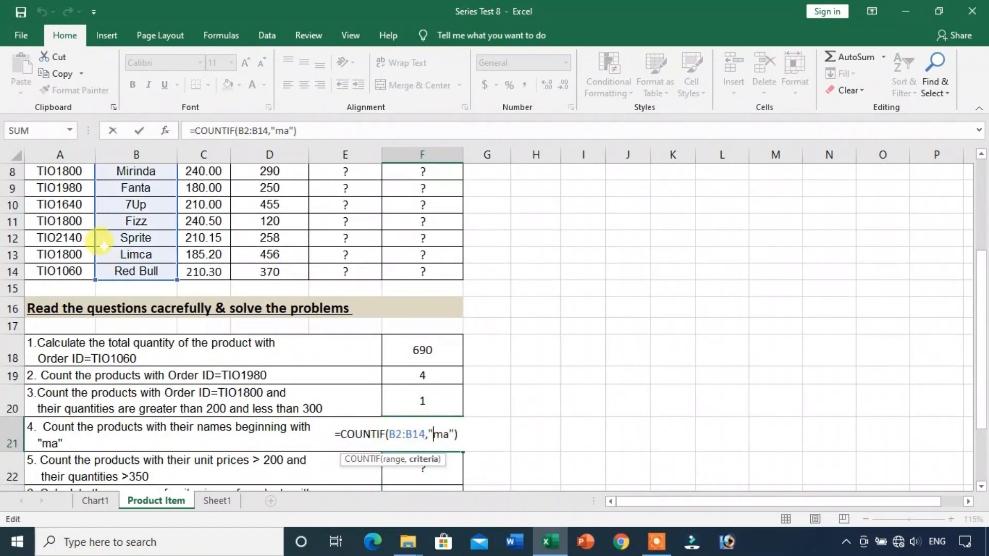
scroll(103, 246, "up", 3)
scroll(417, 437, "down", 3)
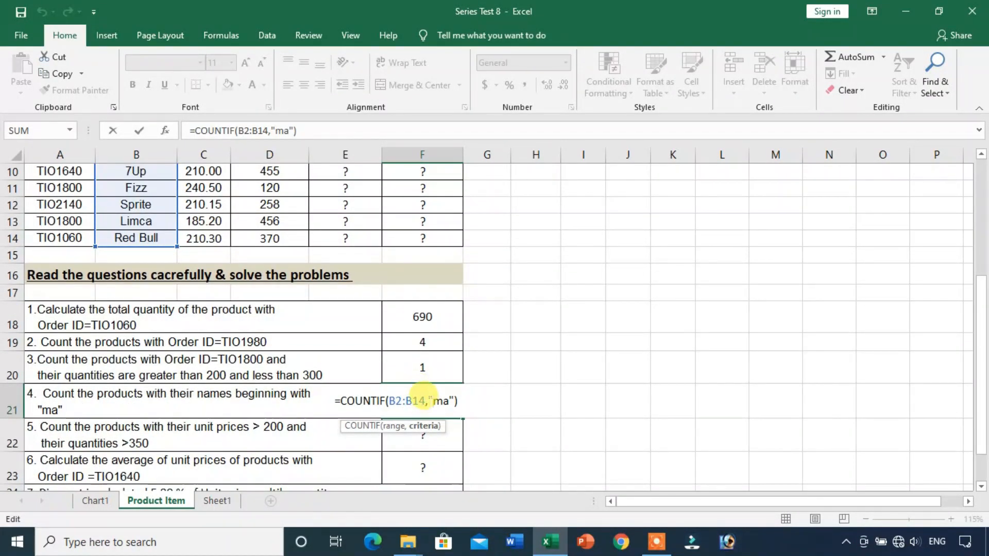
scroll(194, 309, "up", 2)
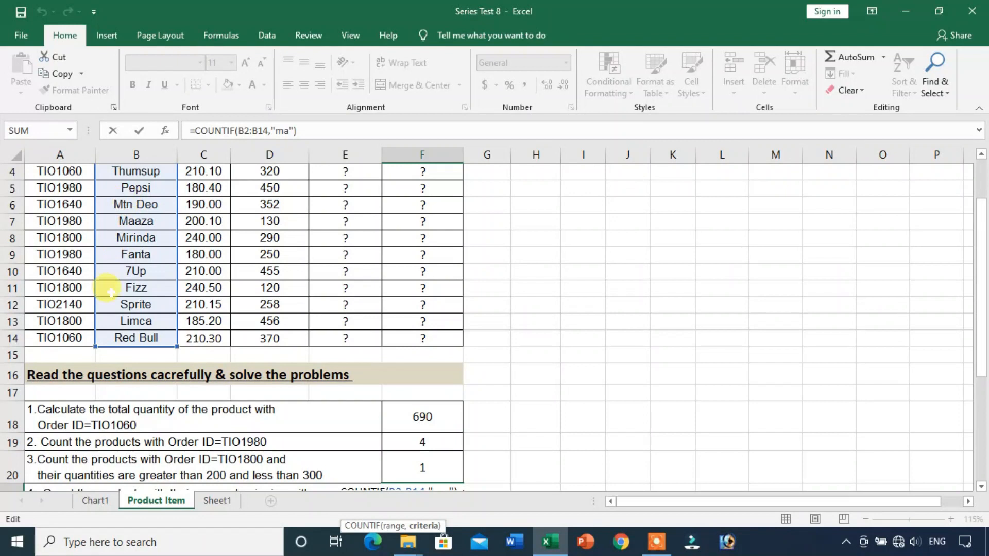
scroll(110, 292, "up", 1)
scroll(449, 434, "down", 2)
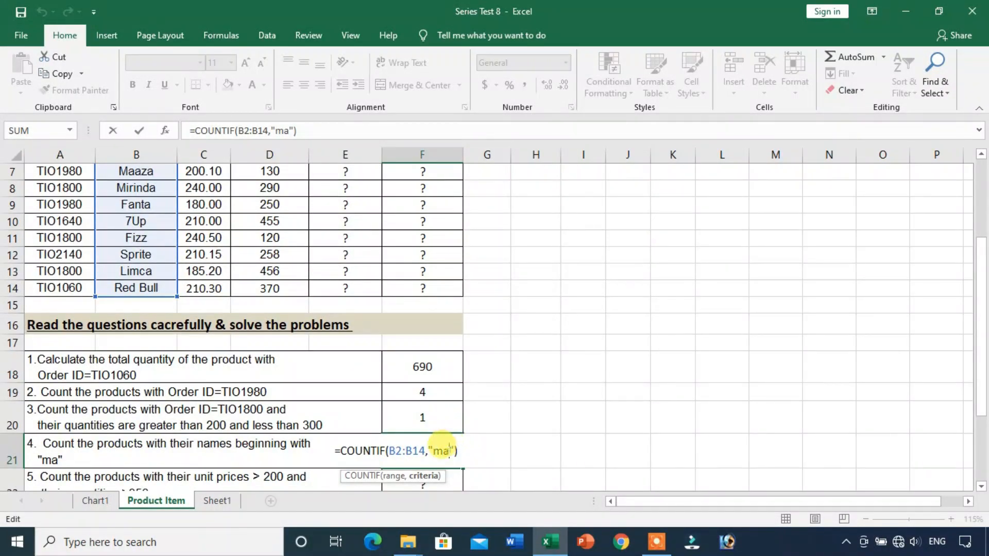
key("Return")
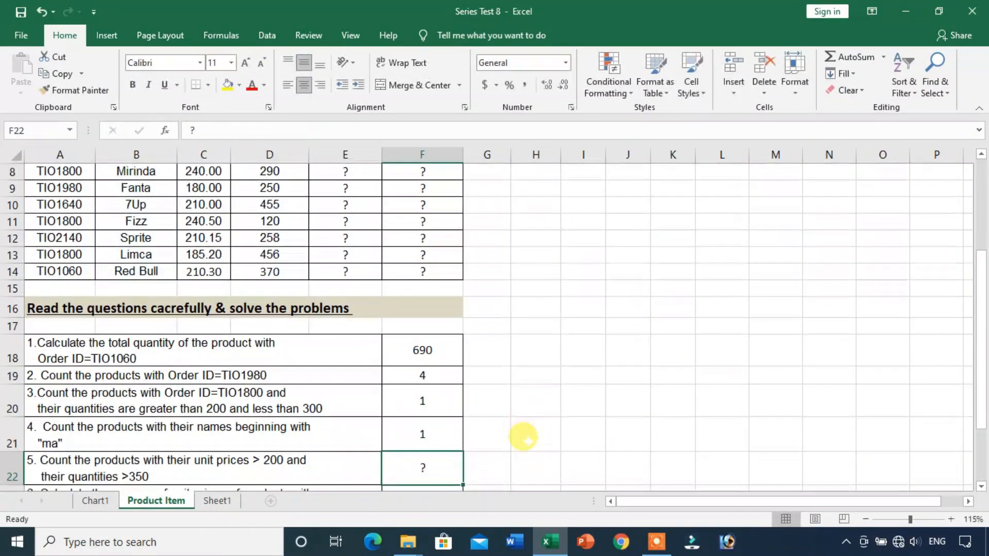
- Check F21's count against the product names in B2:B14
left_click(437, 433)
scroll(196, 352, "up", 3)
left_click_drag(133, 204, 144, 403)
scroll(497, 329, "down", 2)
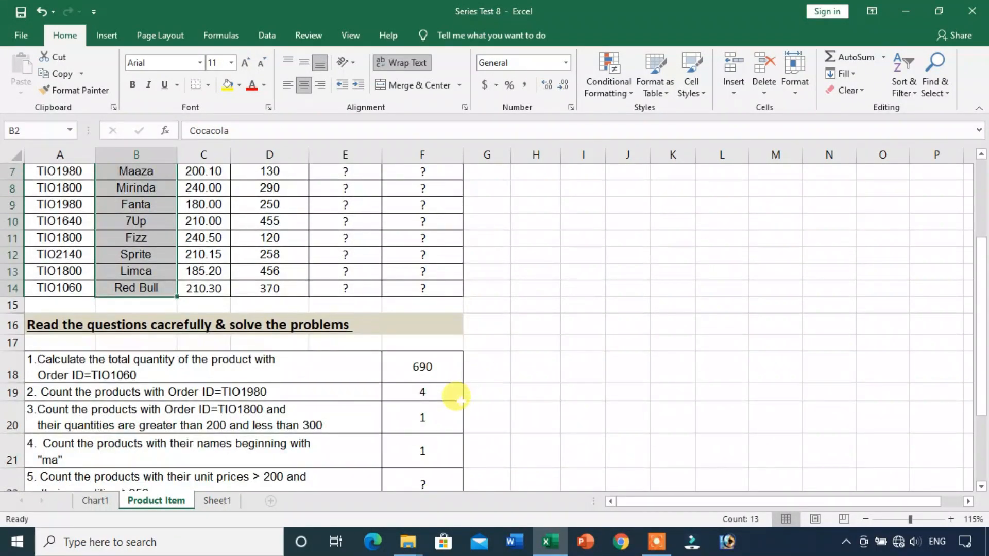
scroll(453, 393, "down", 2)
left_click(435, 349)
scroll(215, 380, "up", 3)
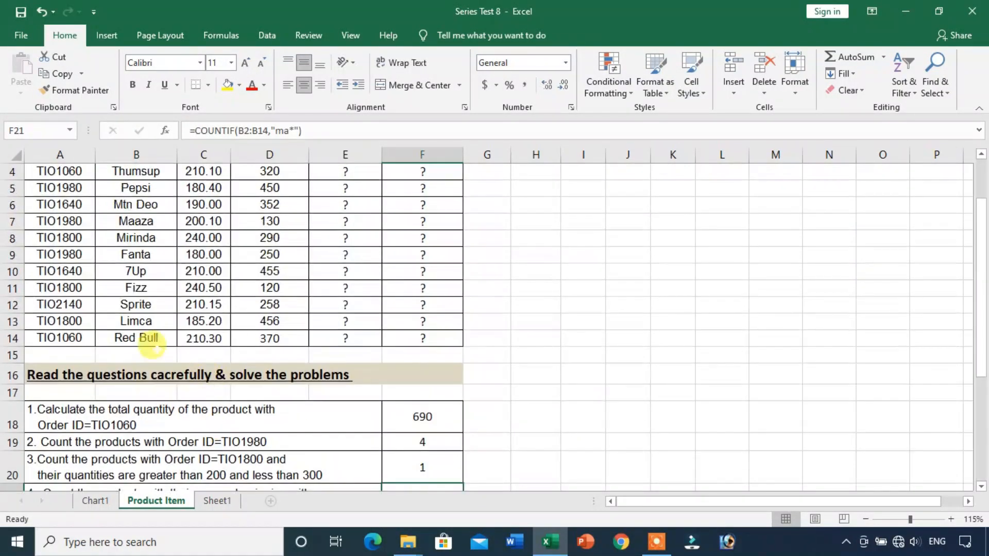
scroll(383, 429, "down", 1)
left_click(421, 417)
left_click(428, 450)
scroll(376, 353, "up", 2)
left_click_drag(136, 205, 155, 408)
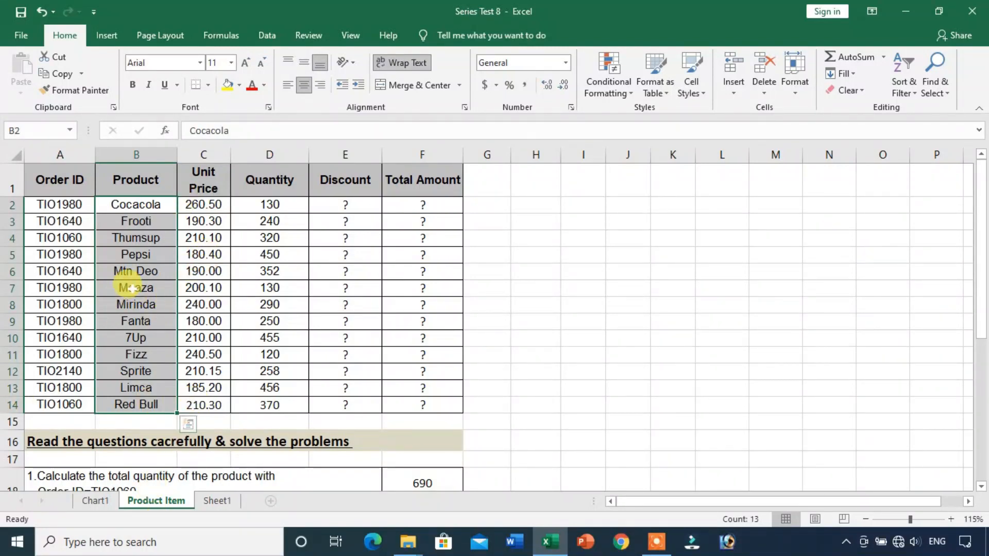
scroll(133, 288, "down", 2)
scroll(136, 273, "up", 2)
scroll(490, 382, "down", 4)
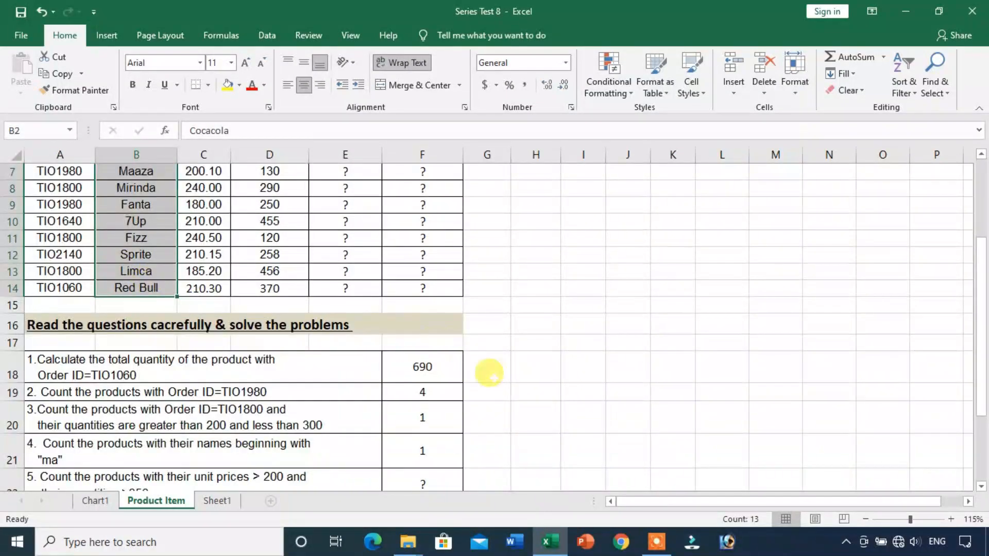
- Reread question 4 and examine the "ma*" criterion in F21's COUNTIF formula
left_click(296, 350)
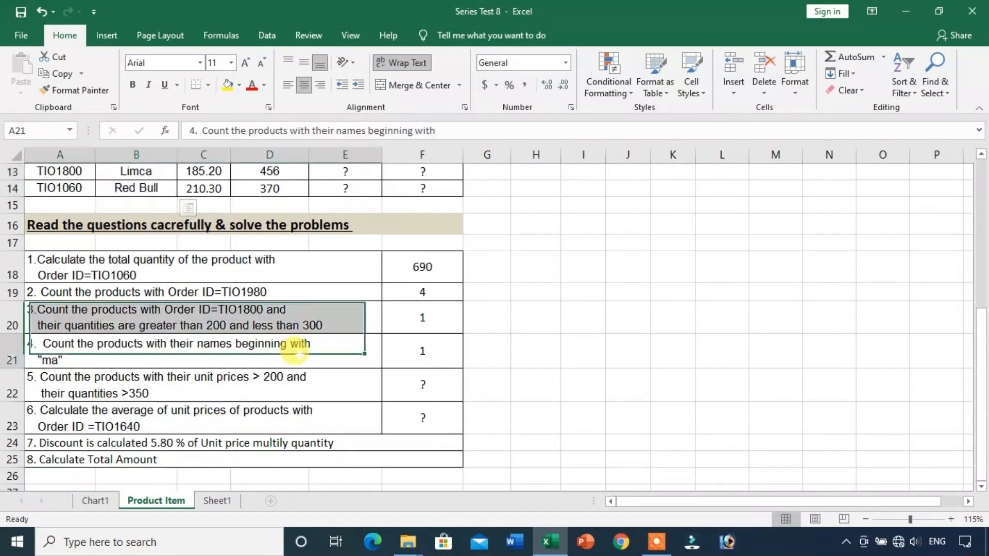
left_click(443, 350)
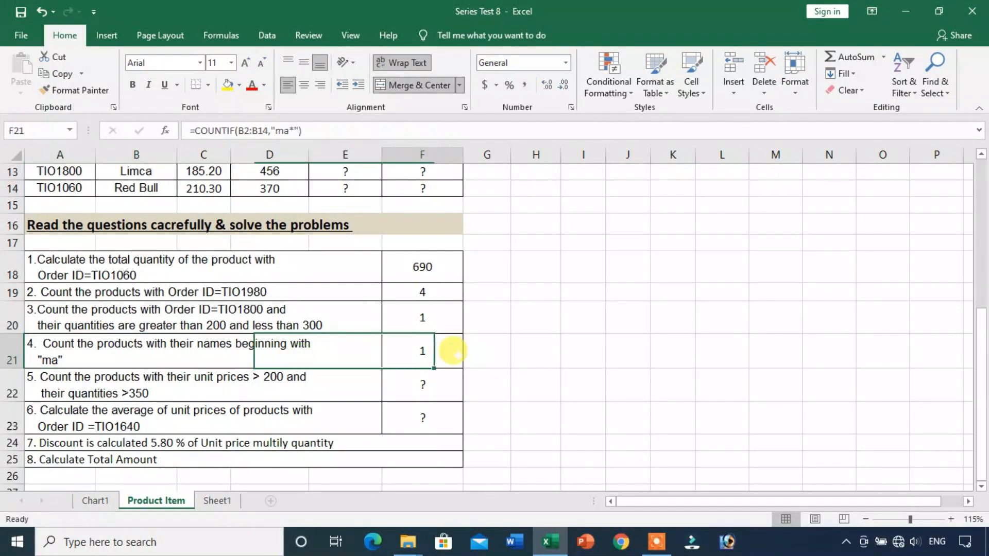
double_click(423, 346)
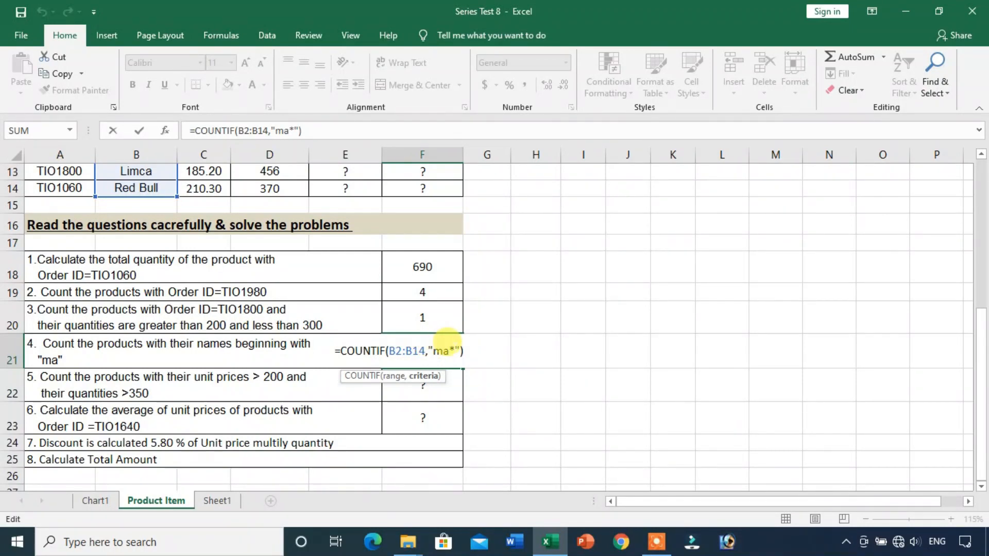
key("Return")
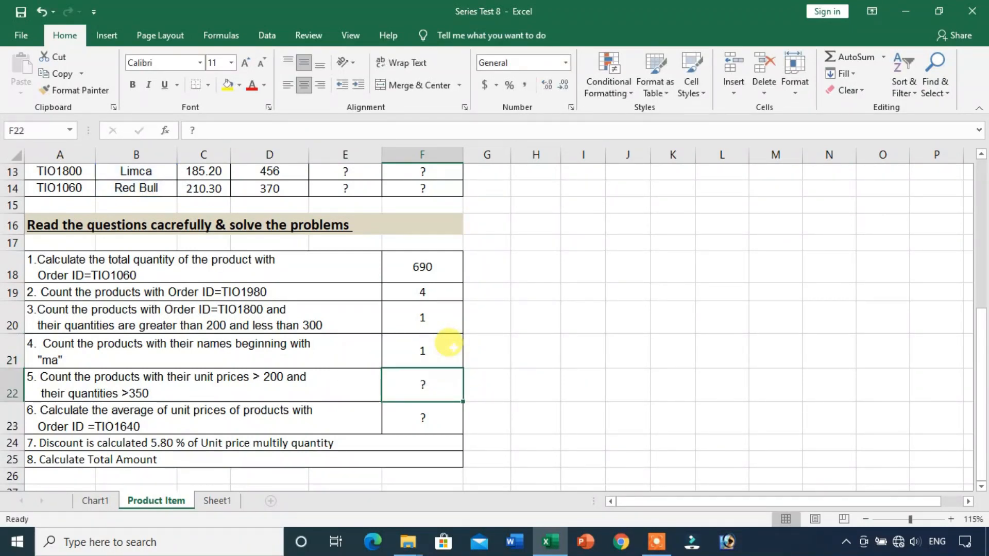
- Read questions 5 and 6 together with their unanswered cells F22 and F23
left_click(132, 375)
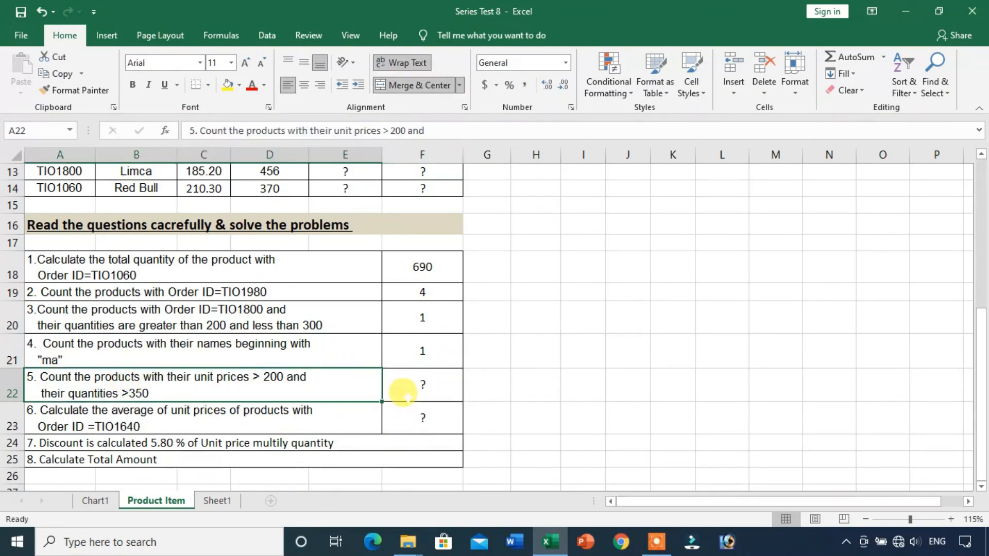
left_click(397, 394)
left_click(318, 389)
scroll(316, 389, "down", 1)
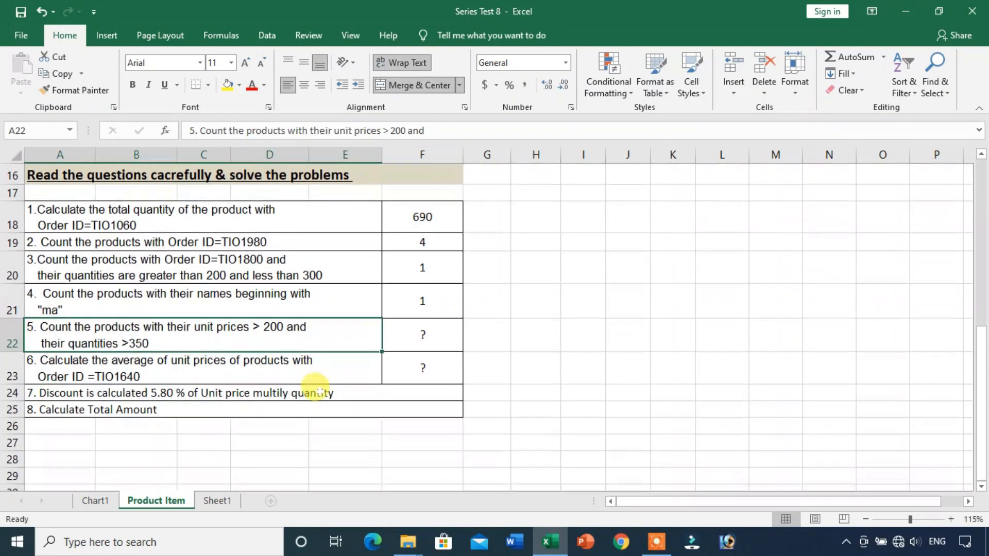
left_click(315, 372)
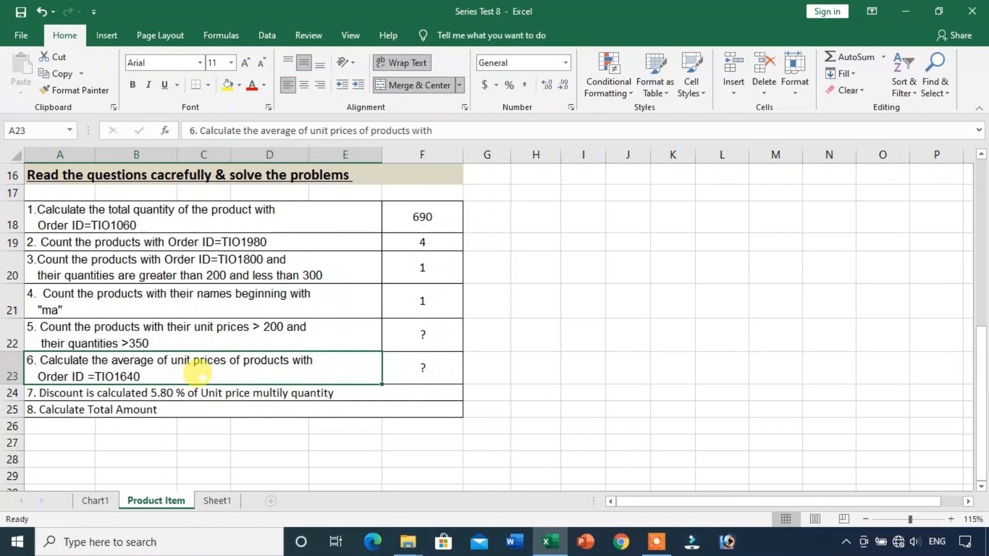
left_click(412, 371)
left_click(232, 362)
left_click(256, 328)
left_click(400, 297)
left_click(287, 304)
left_click(221, 333)
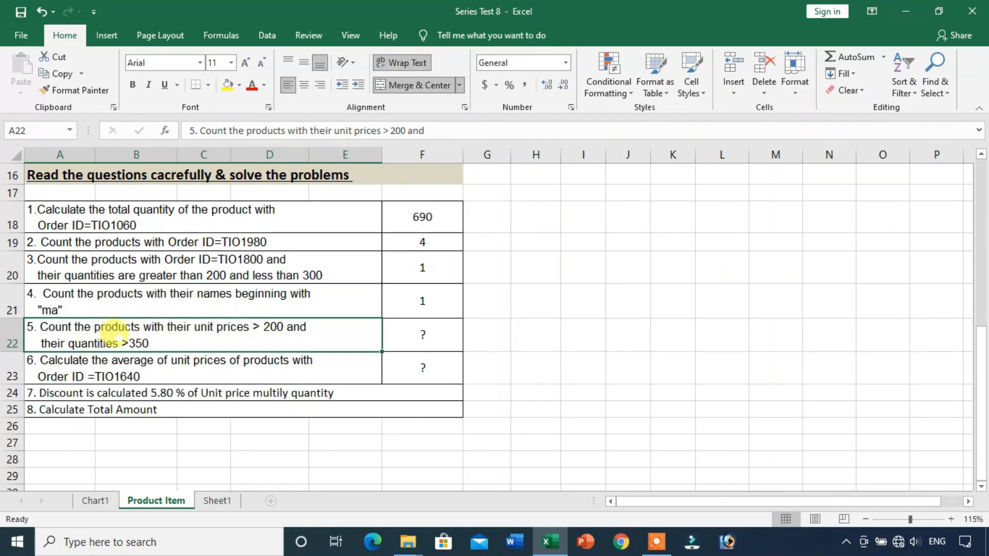
- Examine the Order ID and Unit Price columns of the product table, and return to questions 4 and 5
scroll(216, 337, "up", 5)
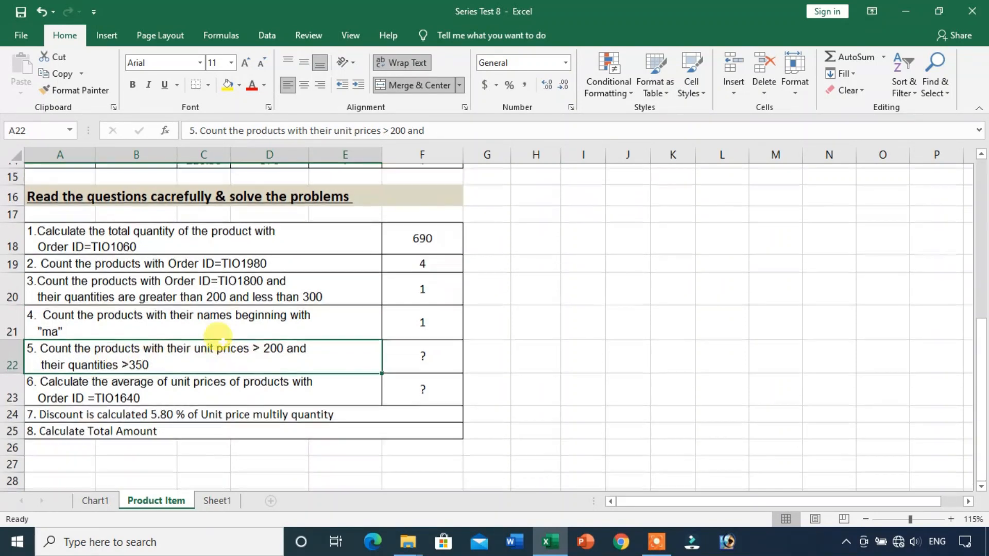
left_click_drag(60, 221, 59, 278)
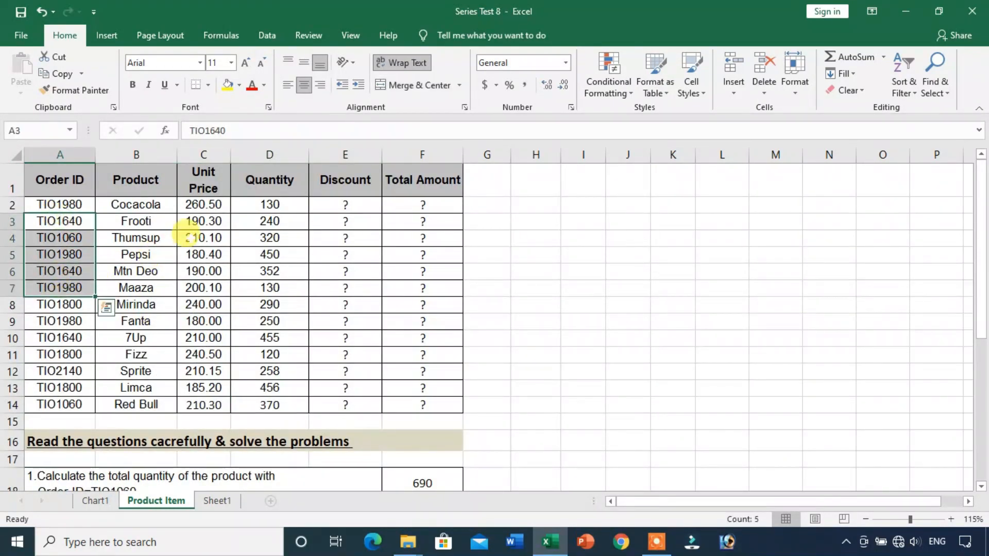
left_click_drag(203, 204, 203, 271)
scroll(165, 309, "down", 3)
scroll(165, 334, "down", 2)
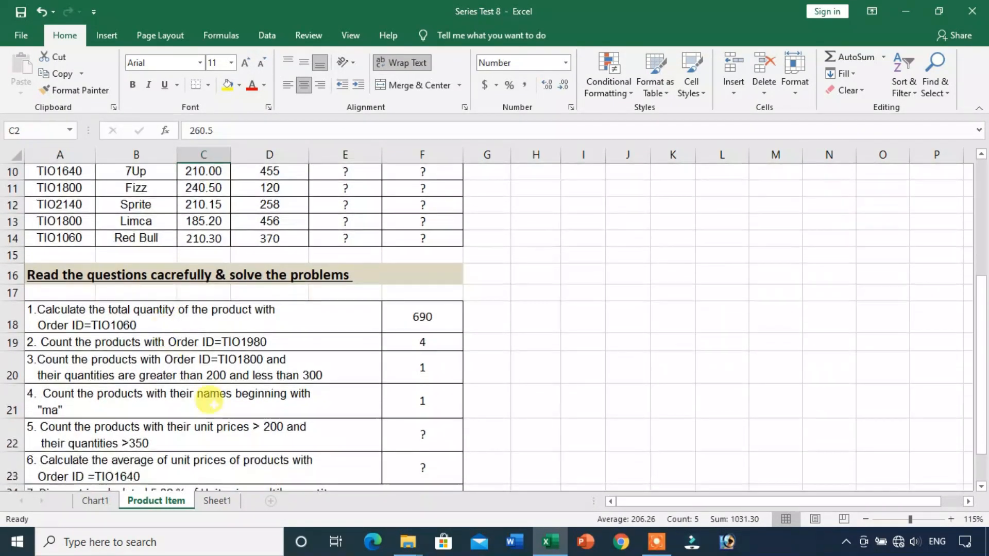
left_click(220, 396)
left_click(203, 420)
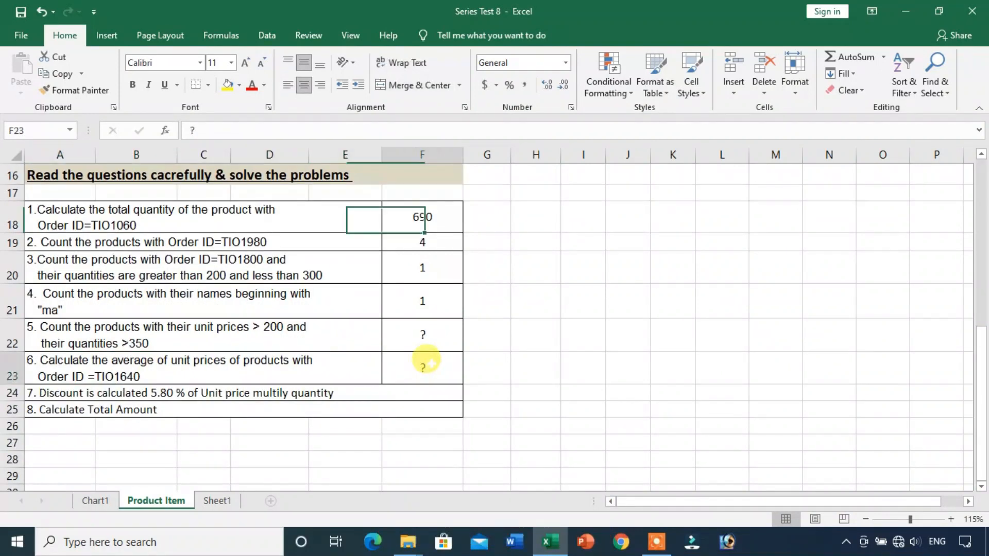
- Examine question 6 and the table rows with Order ID TIO1640, and return to the answer cells for questions 5 and 6
left_click(426, 359)
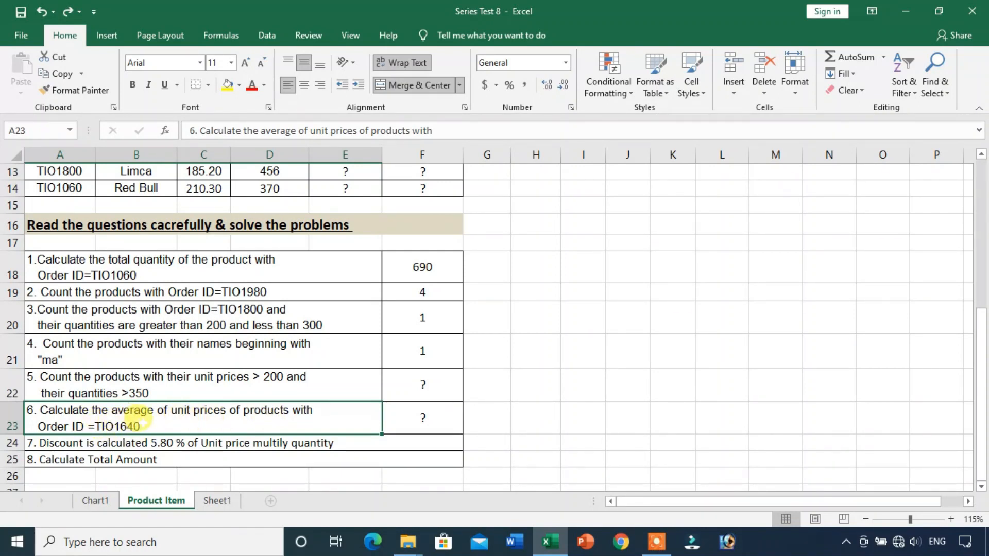
scroll(147, 421, "up", 4)
left_click(58, 222)
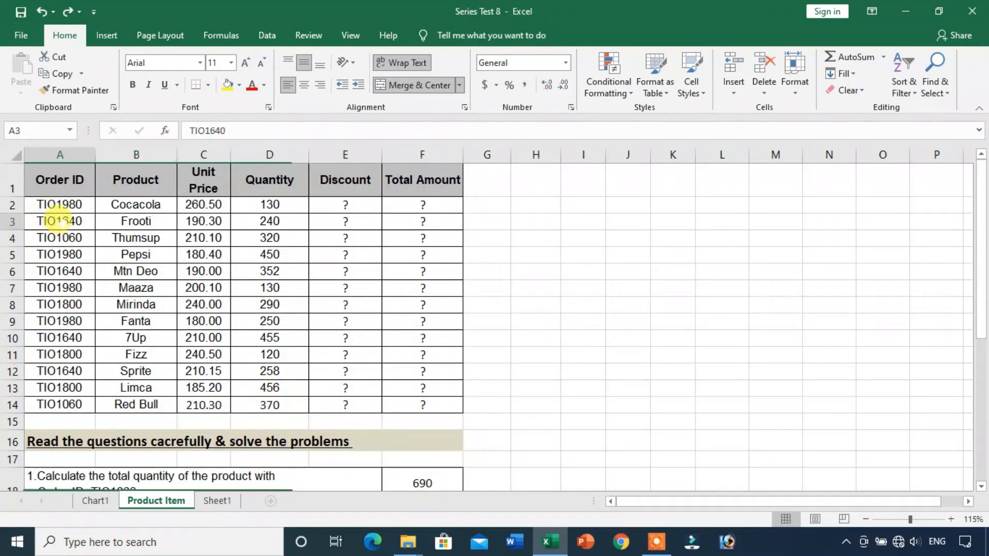
left_click(66, 370)
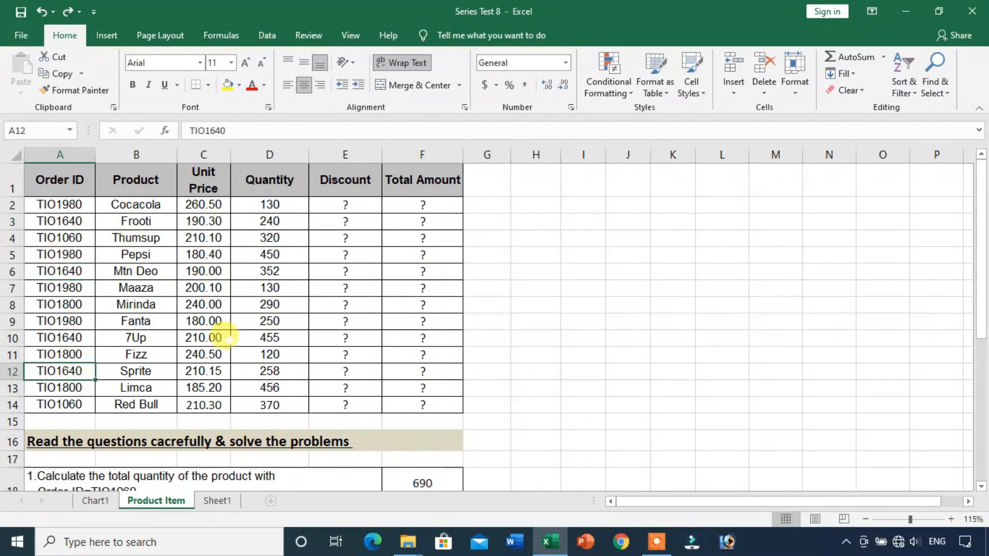
scroll(360, 420, "down", 5)
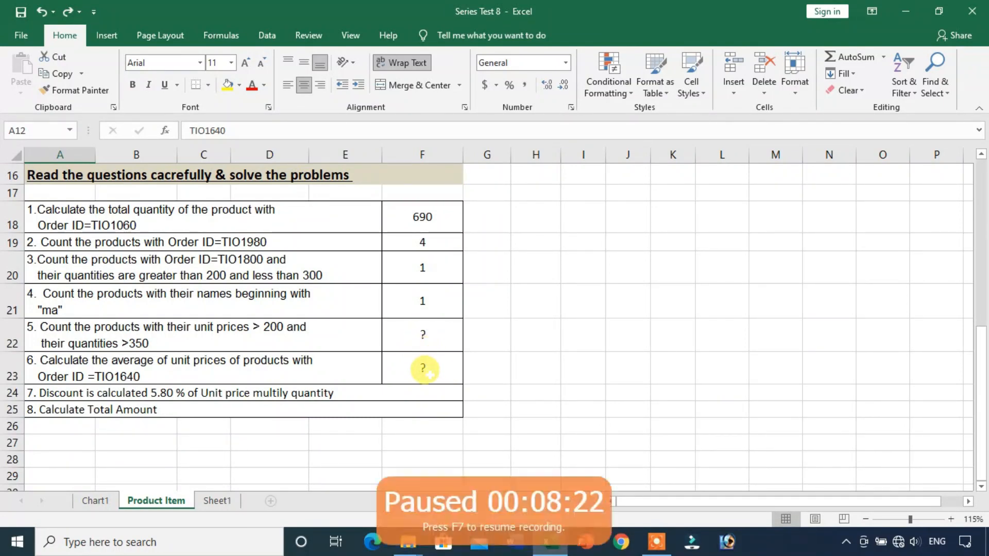
left_click(405, 369)
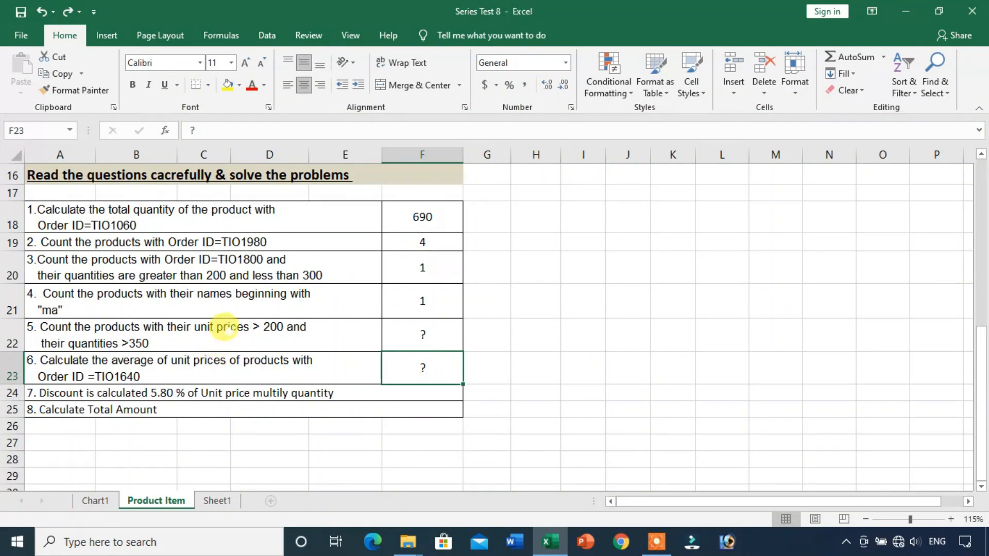
left_click(227, 326)
left_click(427, 336)
left_click(440, 365)
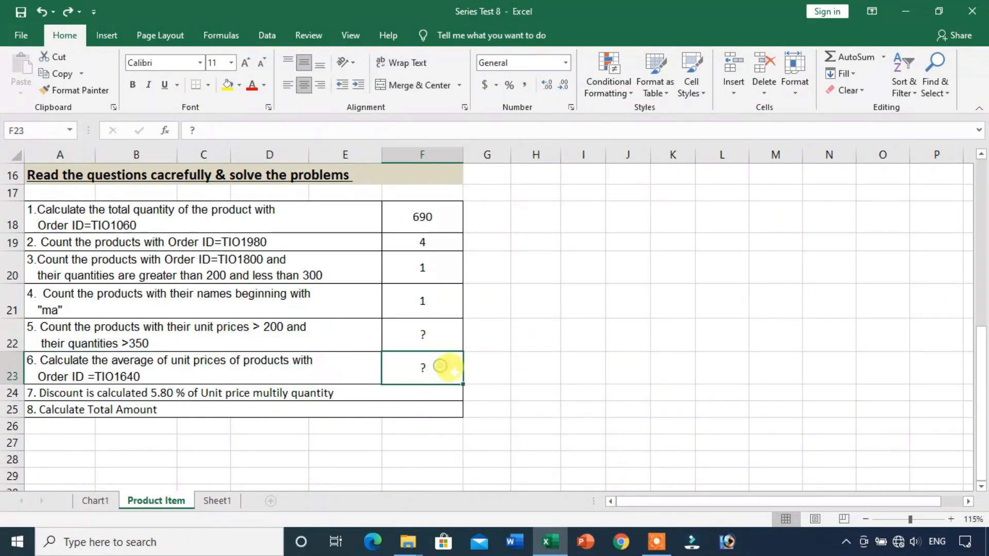
type("=ave")
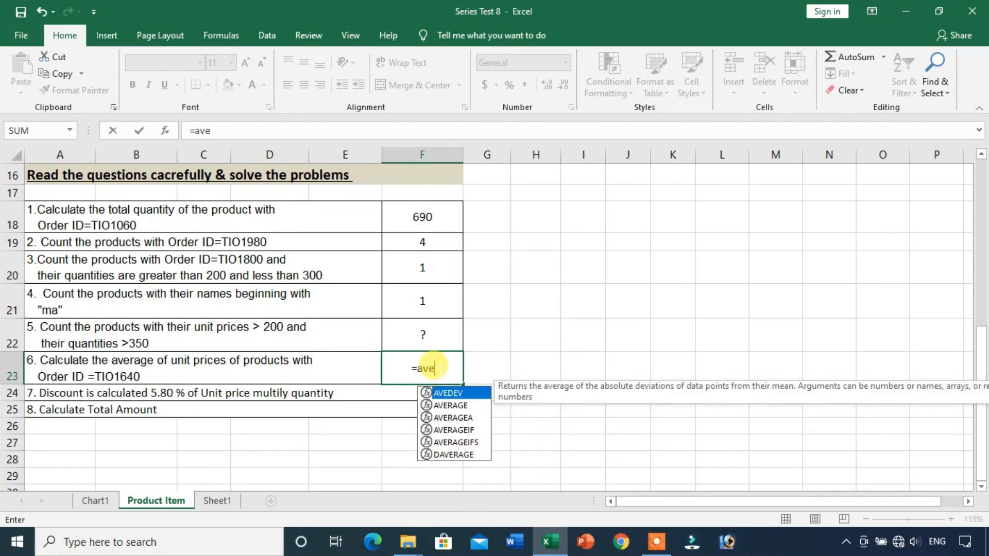
key("BackSpace")
key("BackSpace")
key("BackSpace")
key("Return")
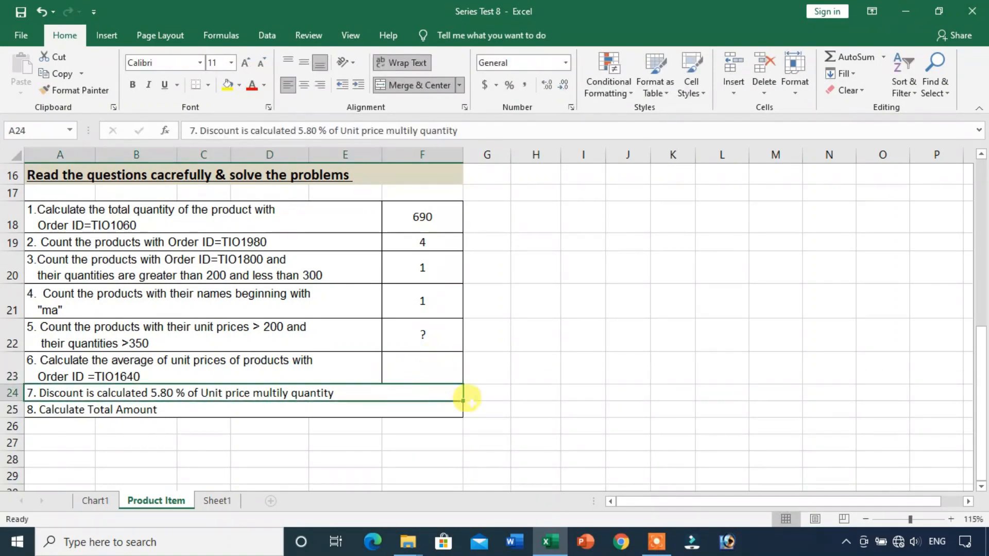
- Reread question 5 and examine the Unit Price column for its condition of prices above 200
left_click(402, 344)
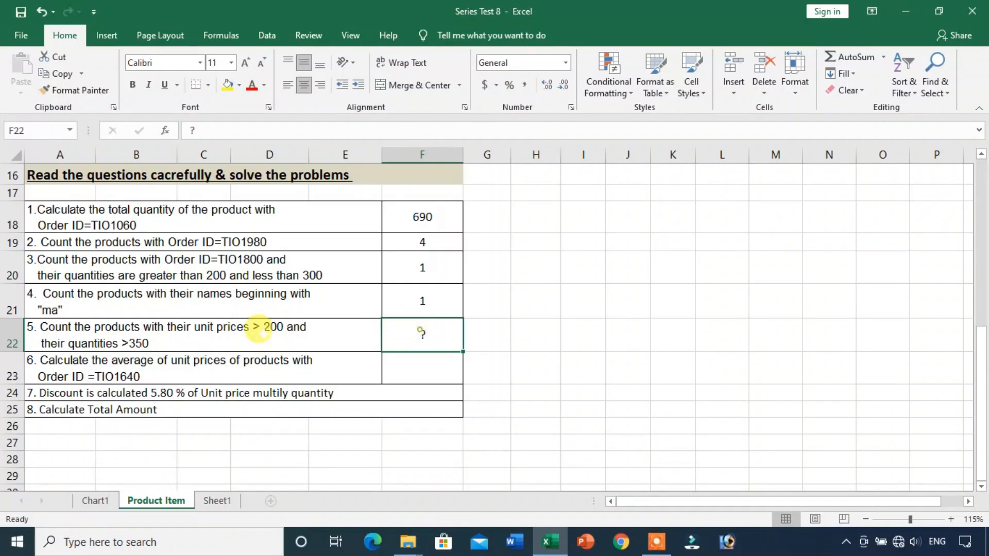
left_click(250, 331)
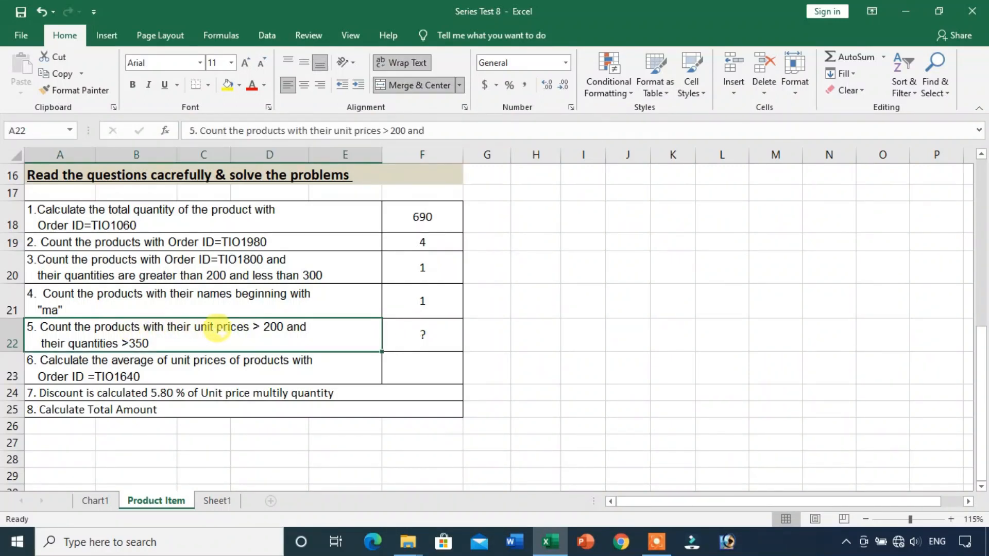
scroll(274, 332, "up", 2)
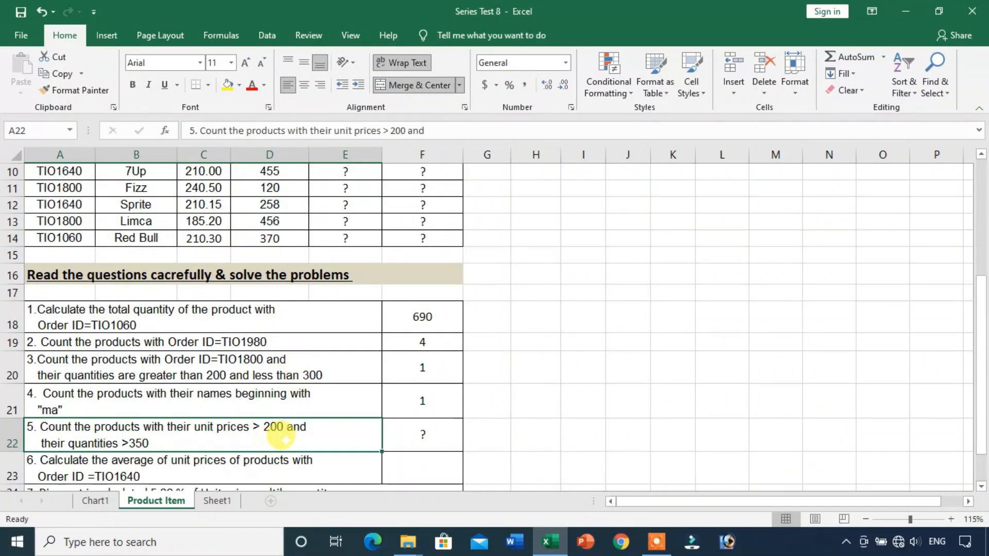
scroll(195, 427, "up", 1)
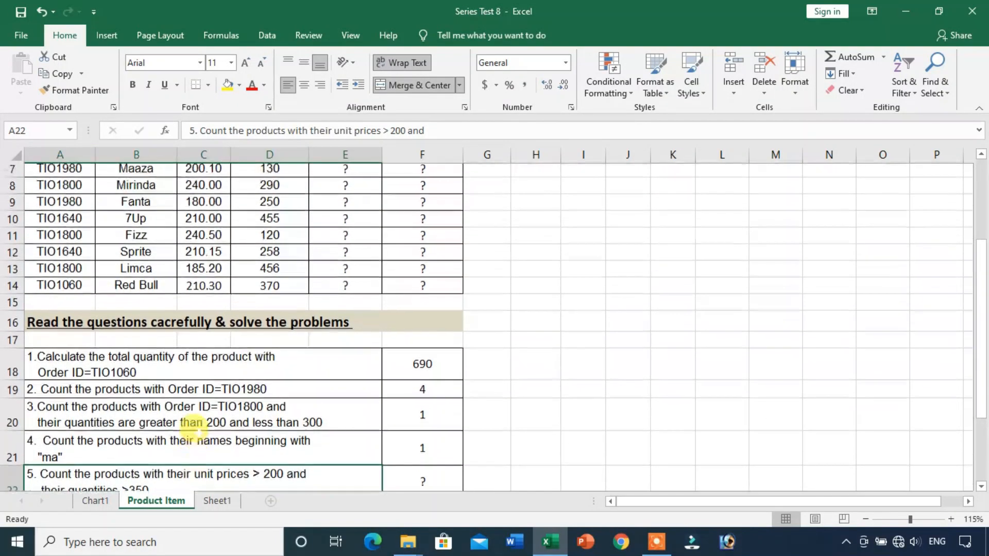
scroll(193, 431, "down", 1)
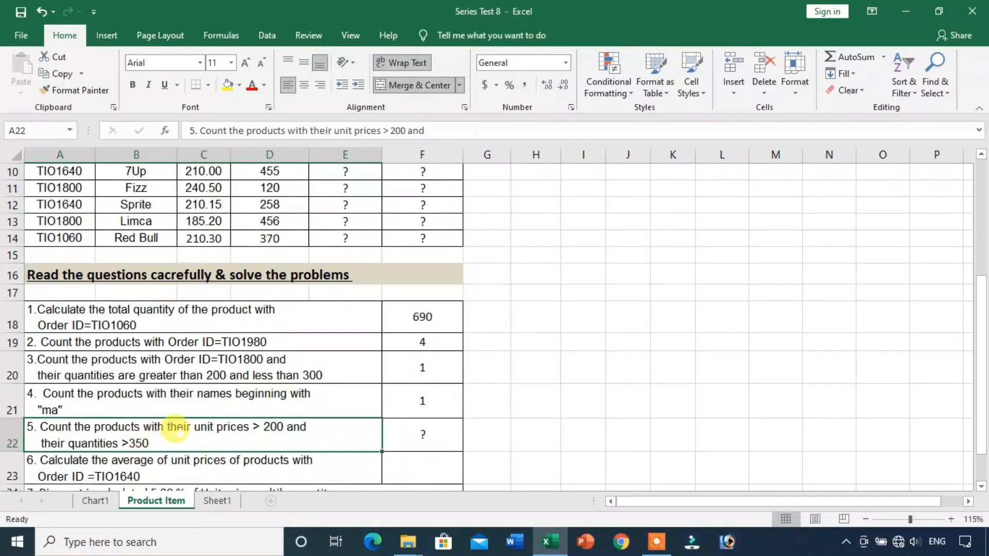
scroll(191, 430, "up", 3)
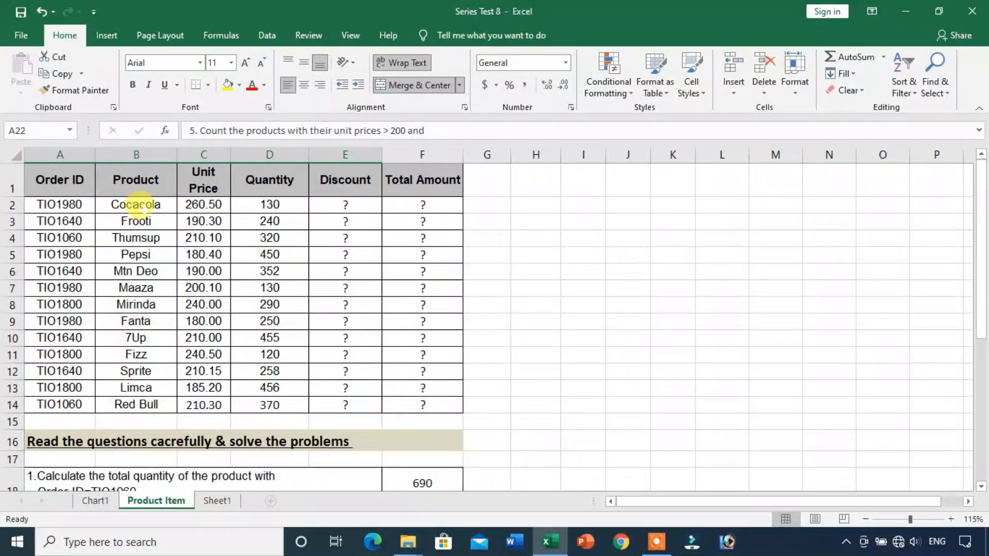
left_click_drag(209, 204, 206, 356)
scroll(219, 386, "down", 3)
left_click(268, 430)
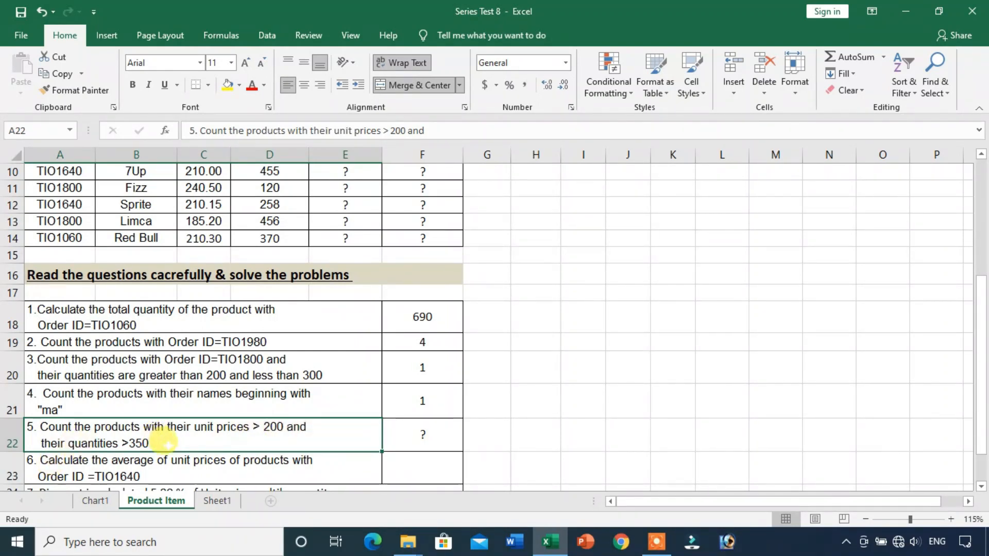
- Examine the Product, Unit Price and Quantity columns that question 5's two conditions refer to
scroll(223, 422, "up", 2)
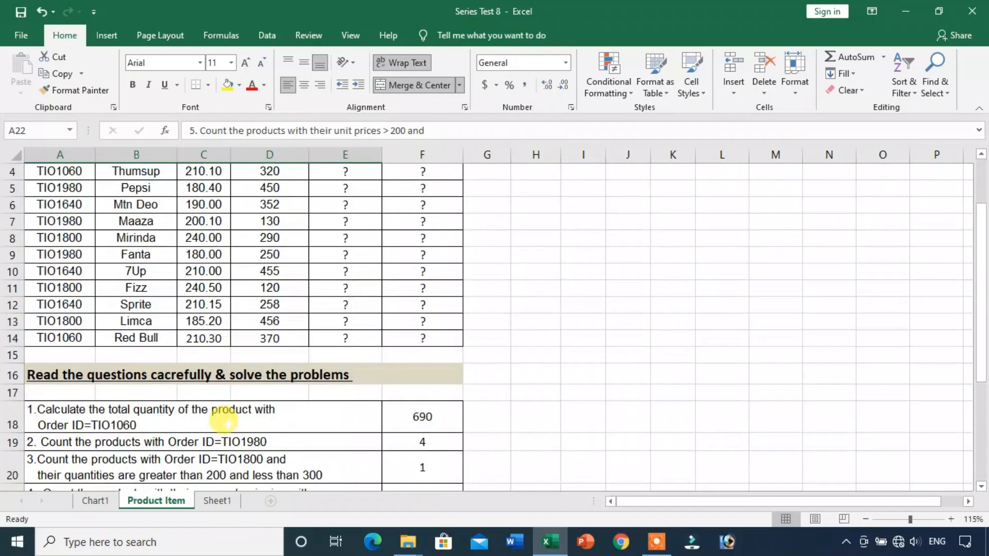
scroll(223, 422, "up", 1)
left_click_drag(136, 205, 136, 304)
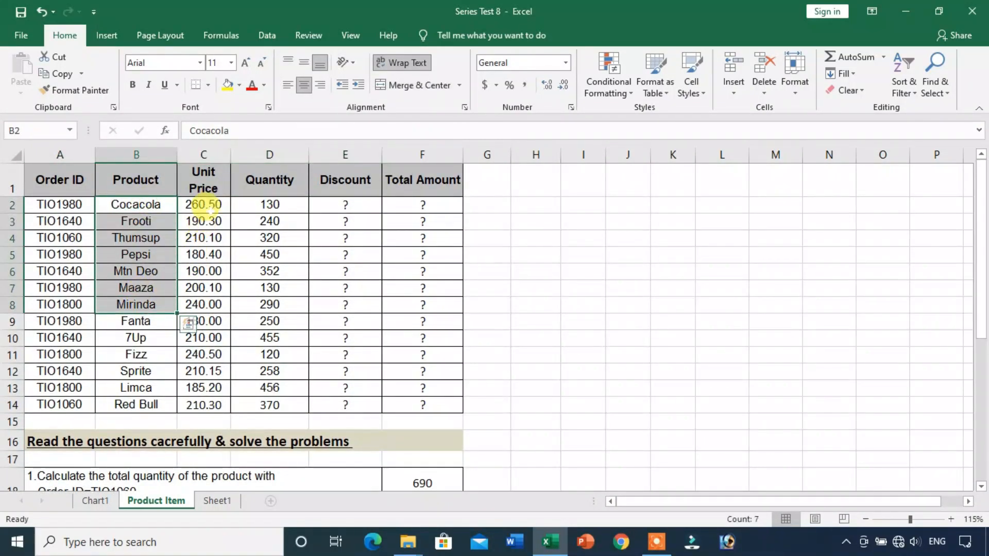
left_click(209, 206)
left_click_drag(278, 204, 231, 283)
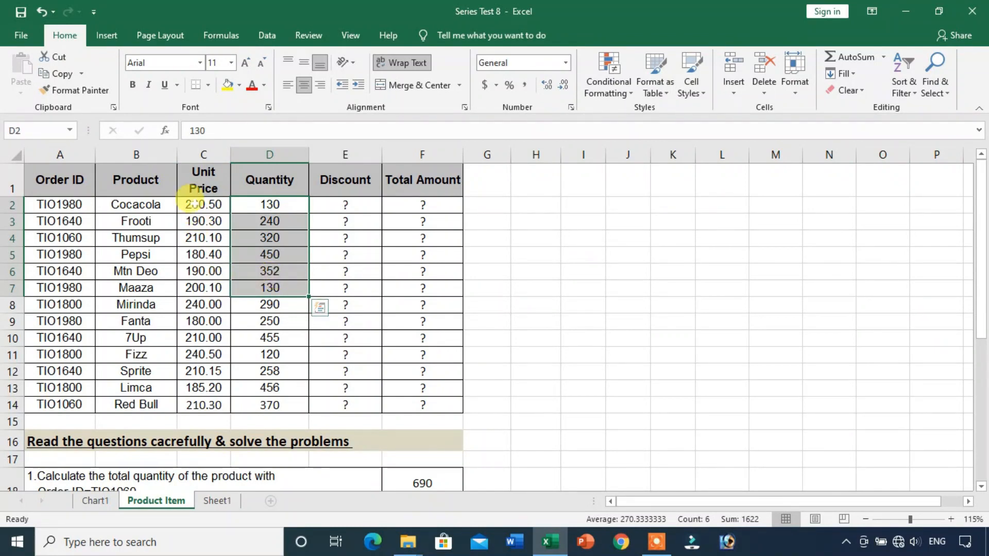
left_click(193, 204)
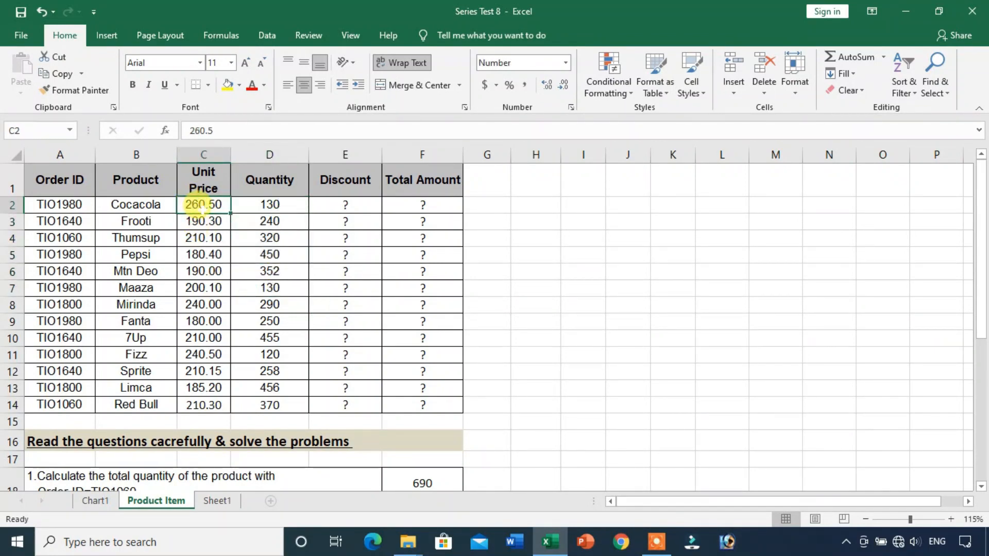
key("ctrl+Down")
- Review the earlier counting formulas in F21 and F20
scroll(438, 402, "down", 3)
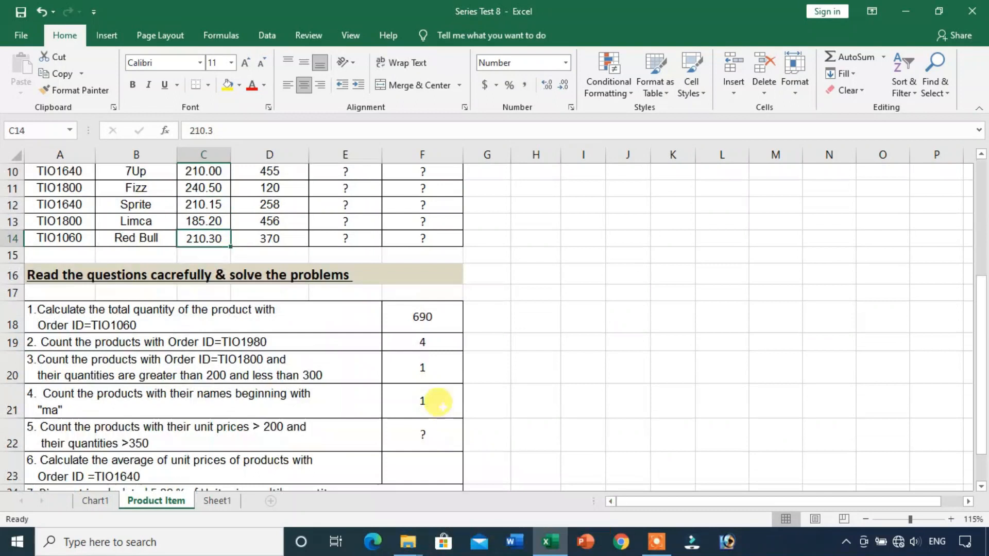
left_click(431, 400)
left_click(417, 371)
scroll(402, 401, "down", 3)
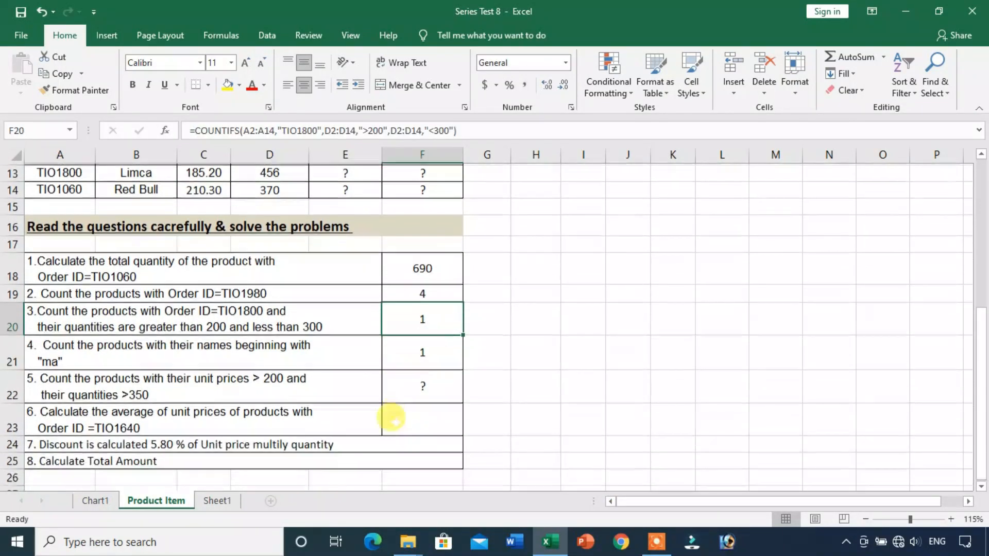
- Start a COUNTIFS formula in F22 for question 5 with the unit prices C2:C14 and the criterion ">200"
left_click(373, 394)
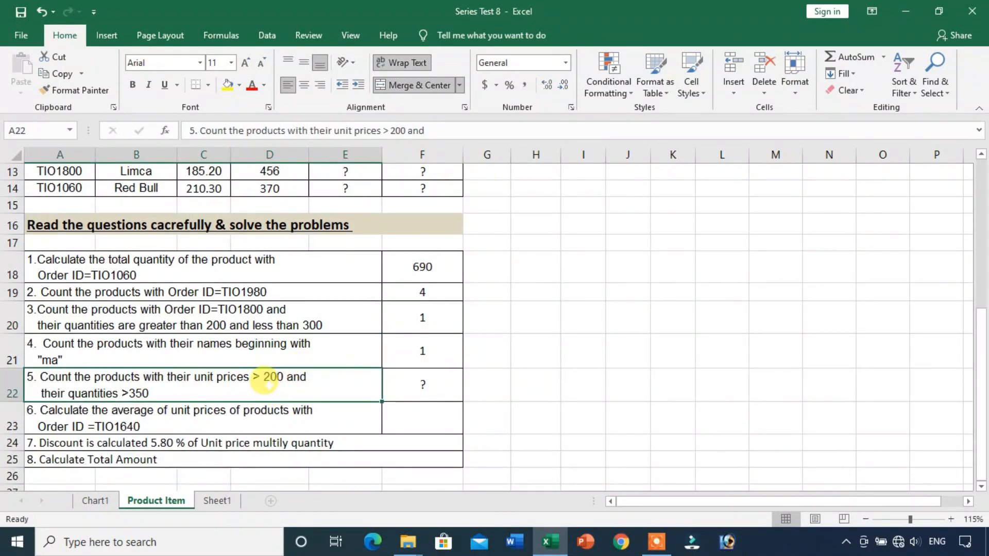
left_click(412, 383)
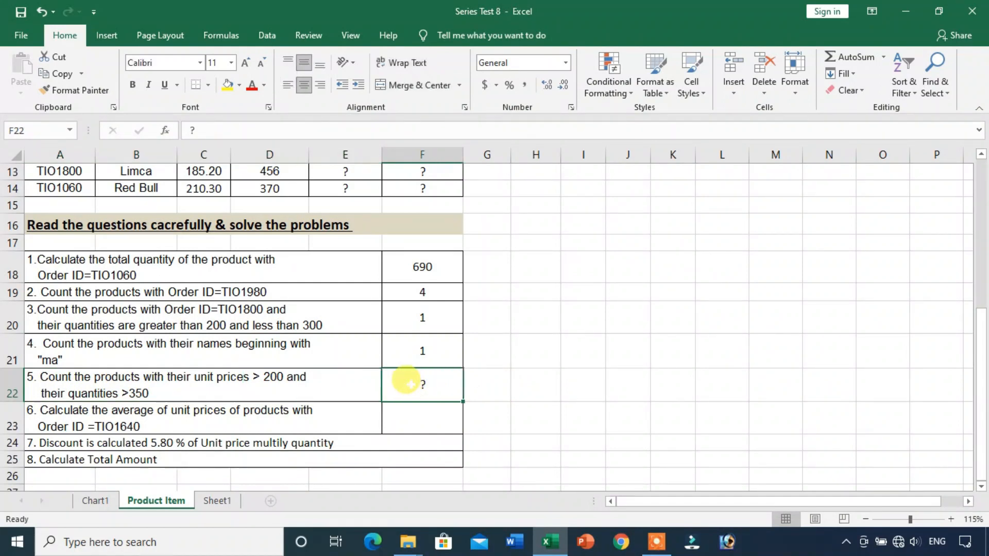
type("=count")
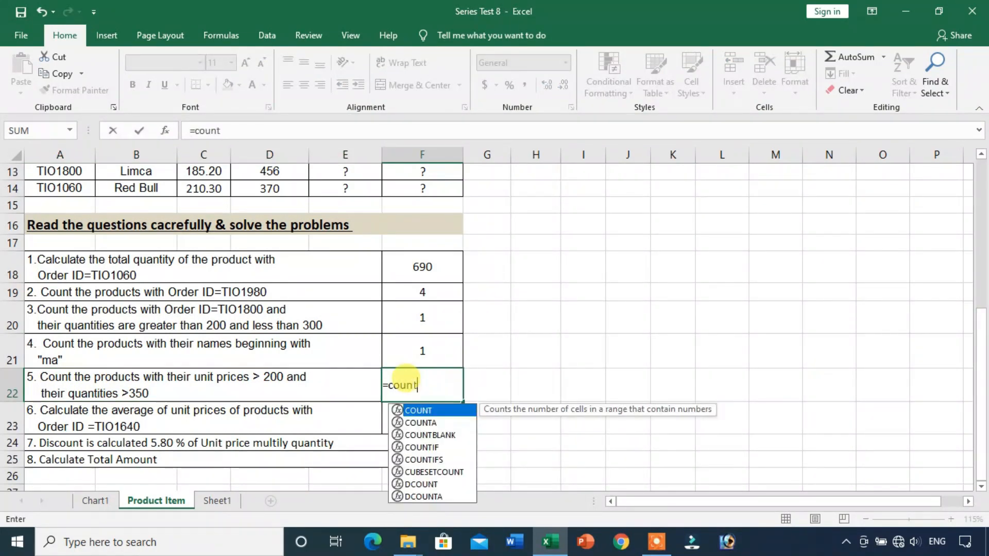
type("ifs(")
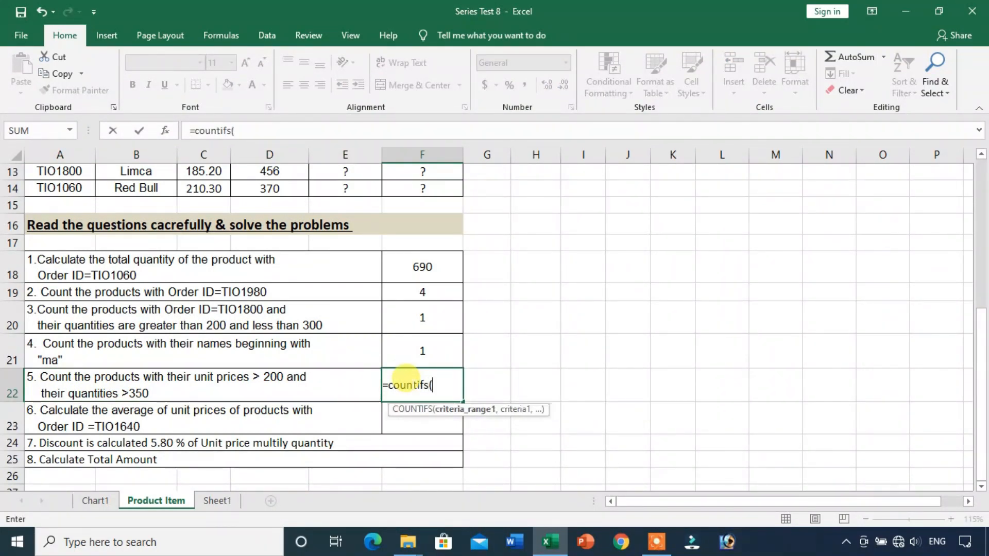
scroll(221, 304, "up", 4)
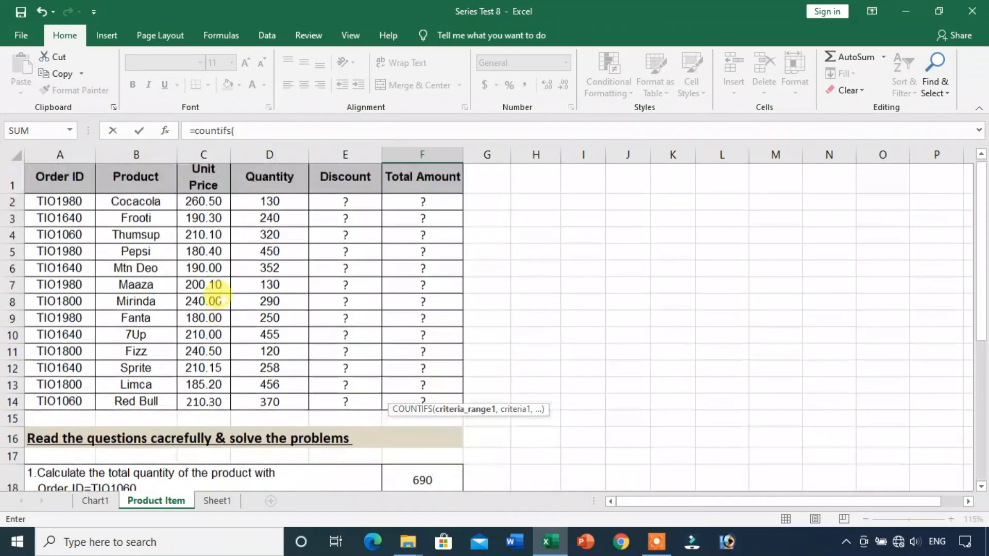
left_click_drag(203, 205, 203, 404)
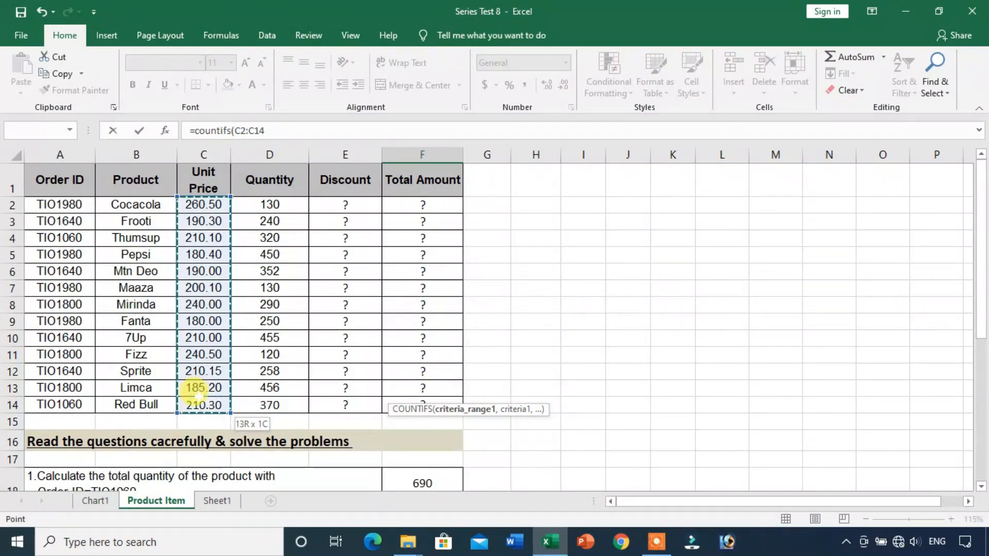
scroll(292, 361, "down", 2)
scroll(292, 361, "down", 1)
type(",\">")
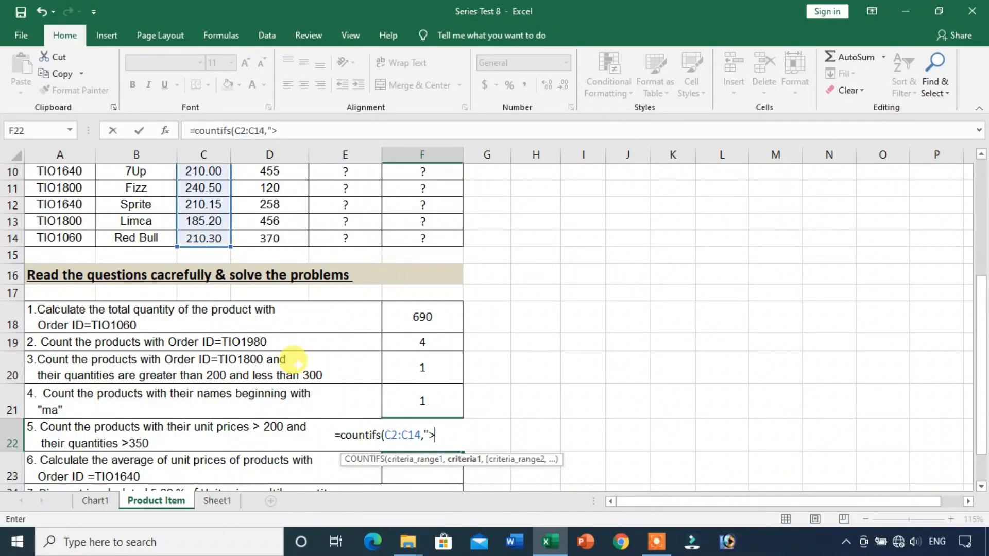
type("200\",")
- Complete the COUNTIFS formula in F22 with the quantities D2:D14 and the criterion ">350"
scroll(287, 249, "up", 3)
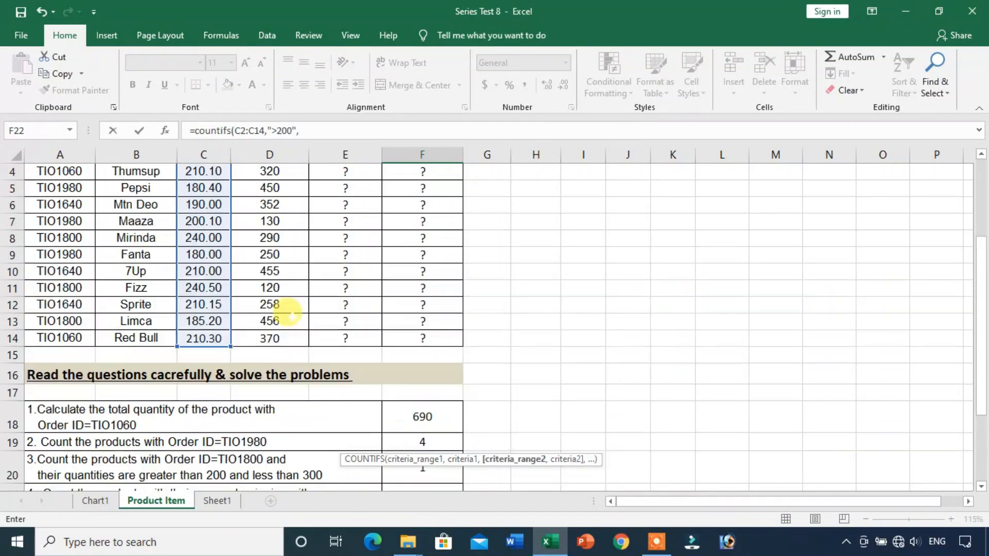
left_click_drag(255, 209, 265, 396)
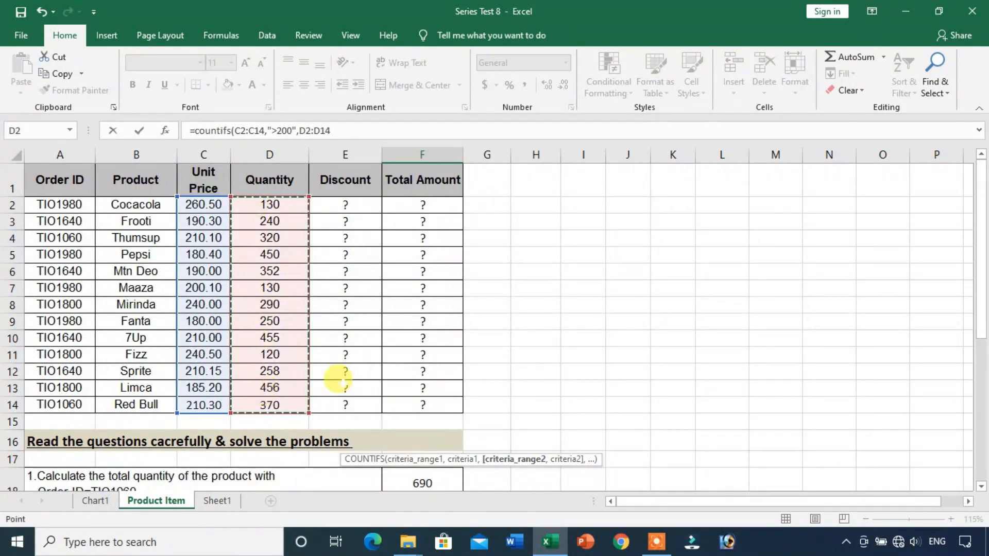
scroll(338, 380, "down", 5)
type(",")
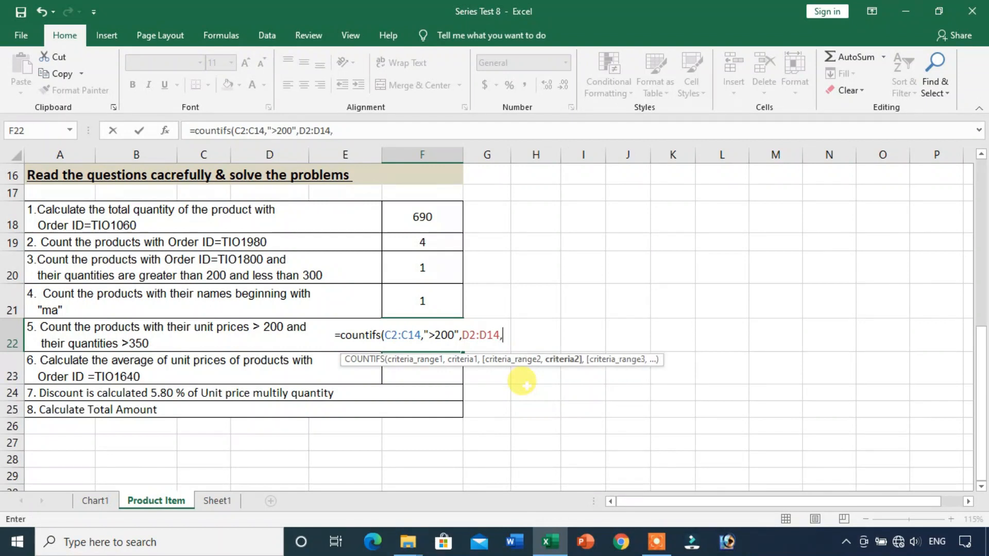
type("\">350")
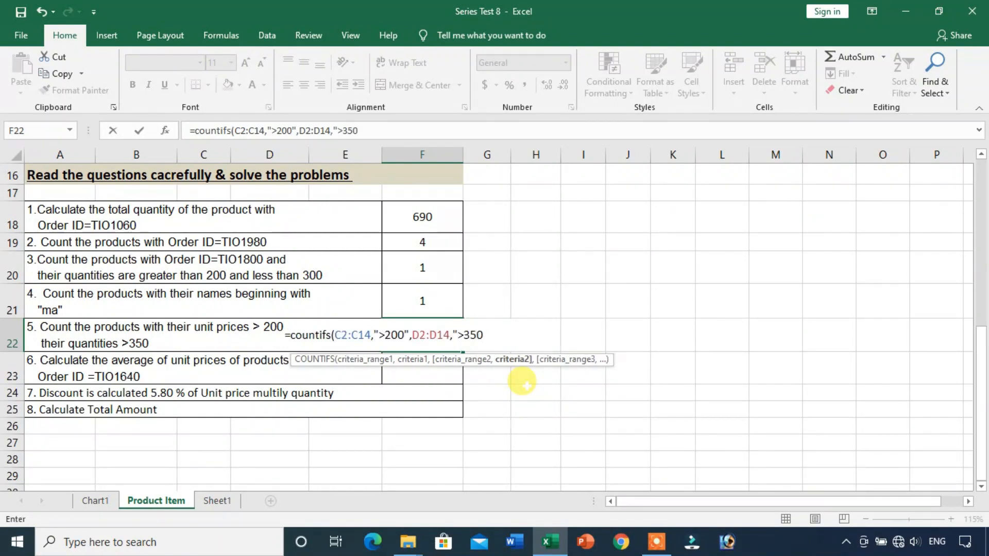
type("\")")
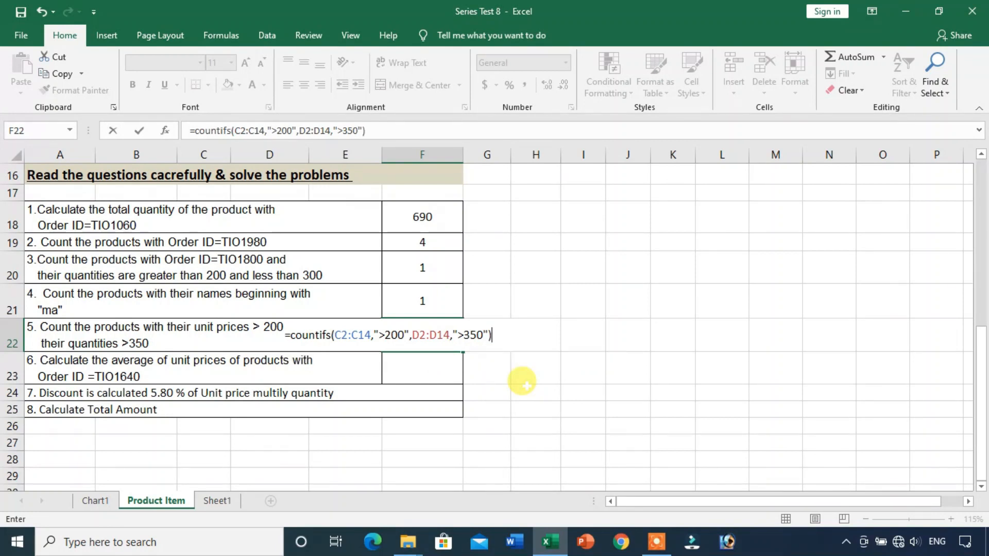
key("Return")
- Review the COUNTIFS formula in F22
left_click(433, 333)
double_click(435, 332)
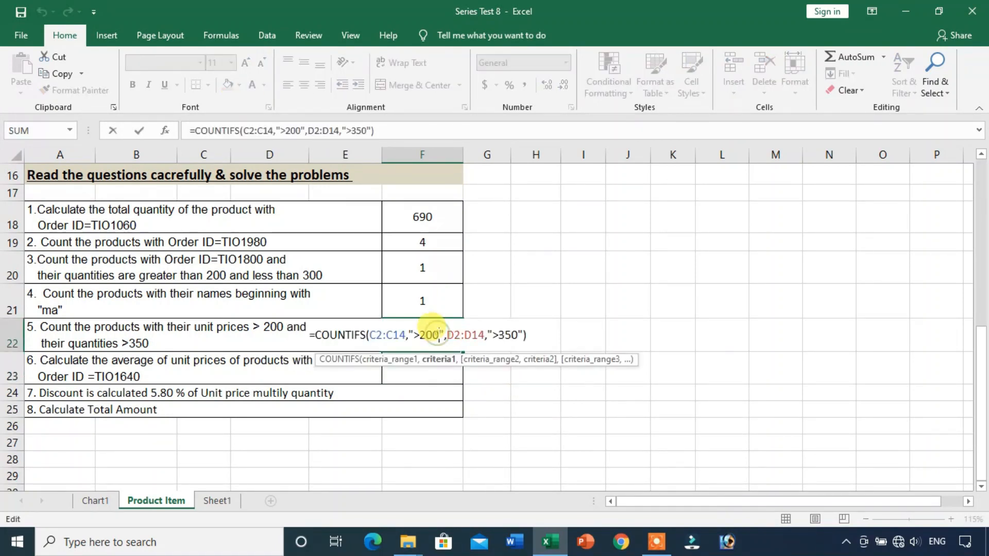
key("Return")
- Check the Unit Price and Quantity pairs in the table, including 7Up and Red Bull, against question 5's conditions
scroll(407, 324, "up", 5)
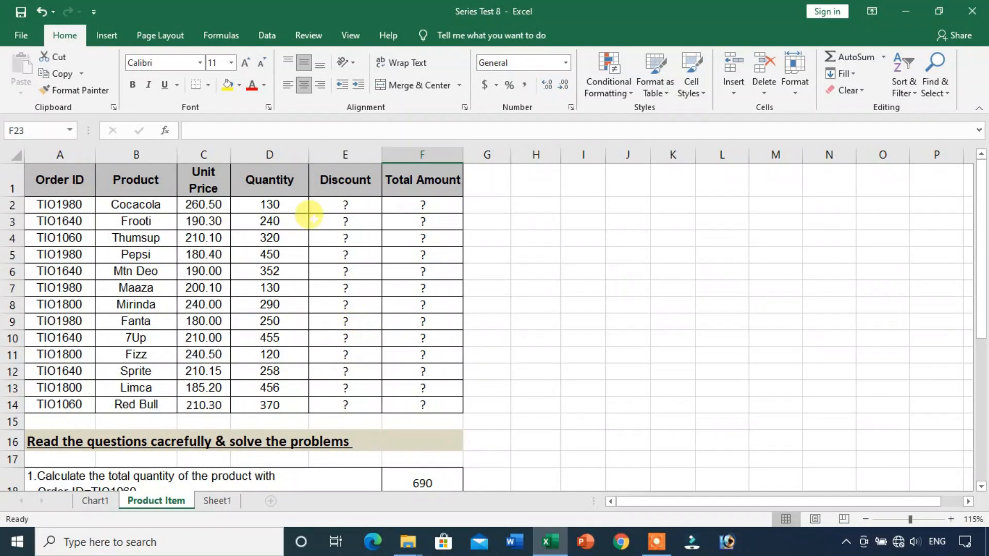
left_click(225, 206)
left_click_drag(281, 209, 284, 238)
left_click(203, 238)
left_click(196, 405)
left_click(270, 404)
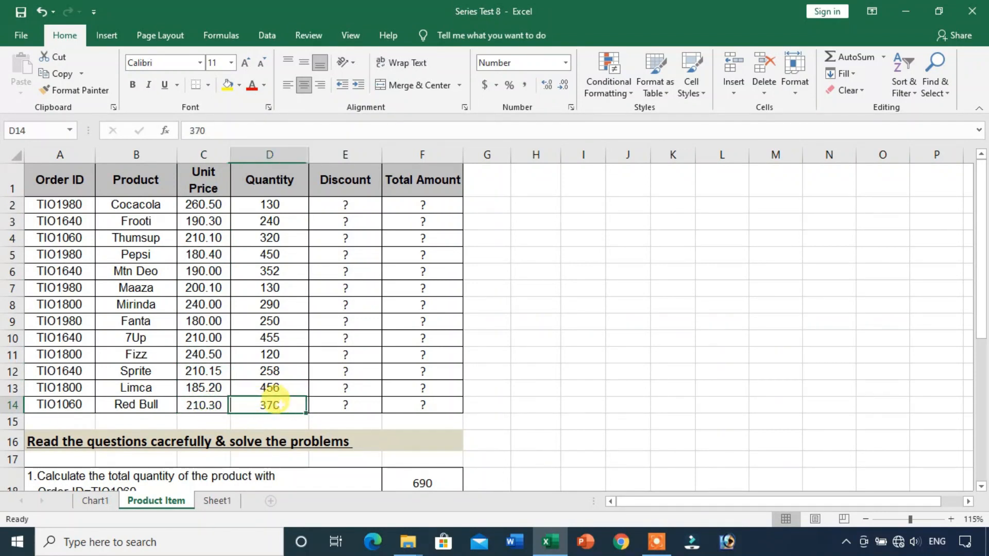
left_click(209, 341)
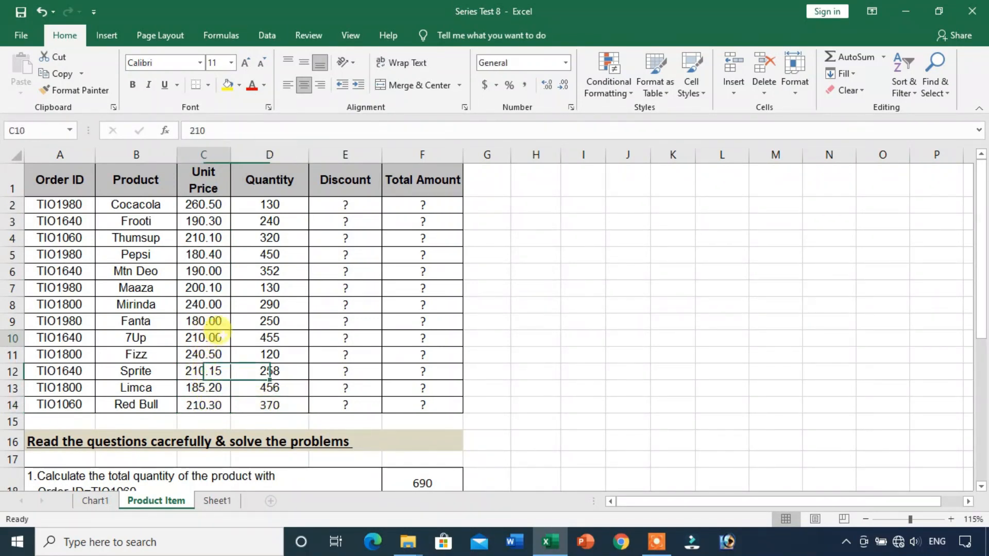
left_click(276, 334)
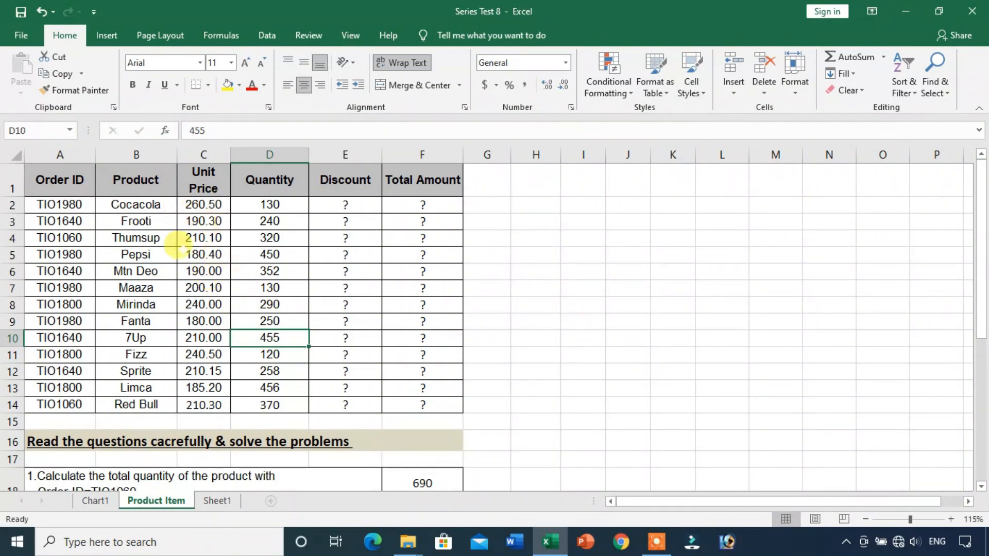
left_click(209, 340)
left_click(257, 340)
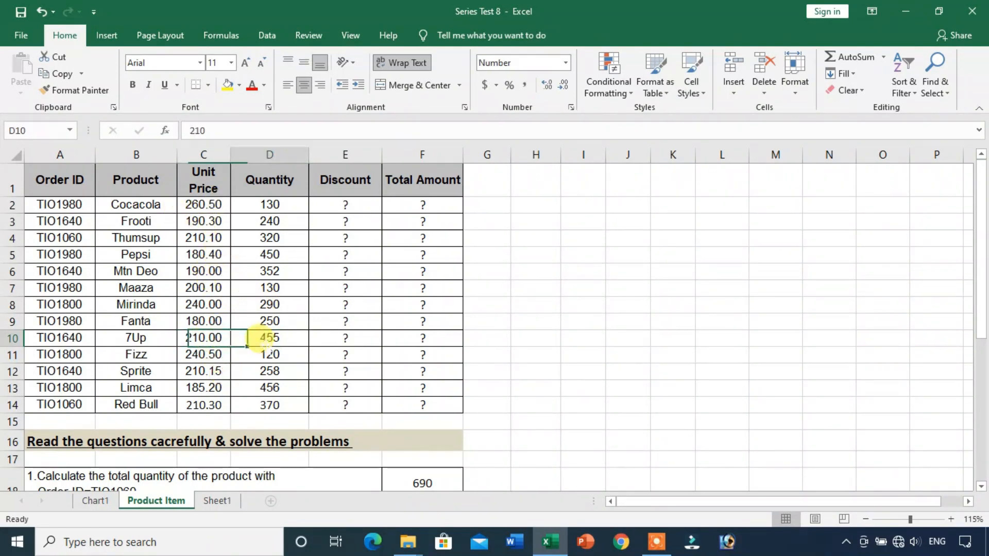
left_click(208, 405)
left_click(259, 405)
scroll(450, 411, "down", 3)
scroll(412, 438, "down", 3)
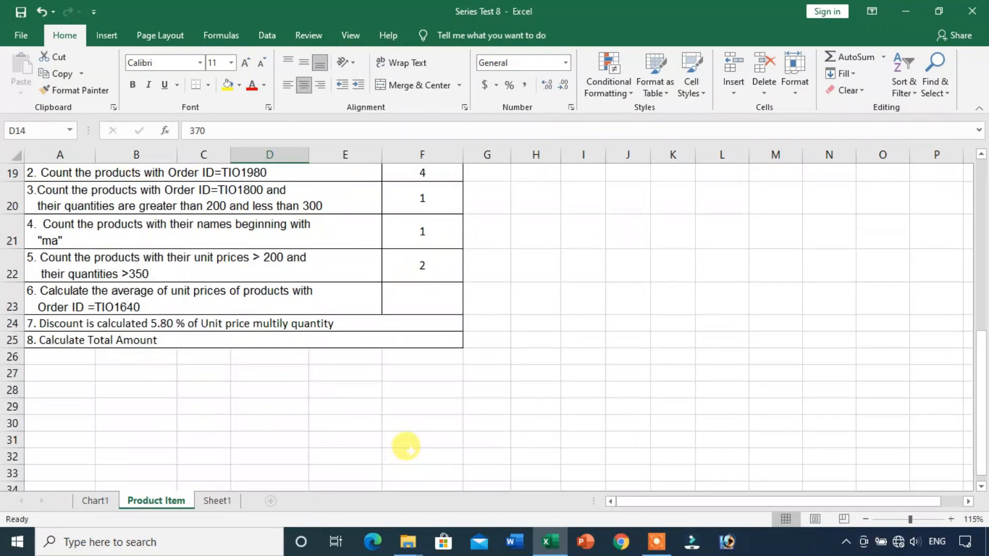
- Reopen the formula in F22 and examine its two highlighted criteria ranges in the table
double_click(402, 258)
scroll(402, 262, "up", 1)
scroll(412, 289, "up", 1)
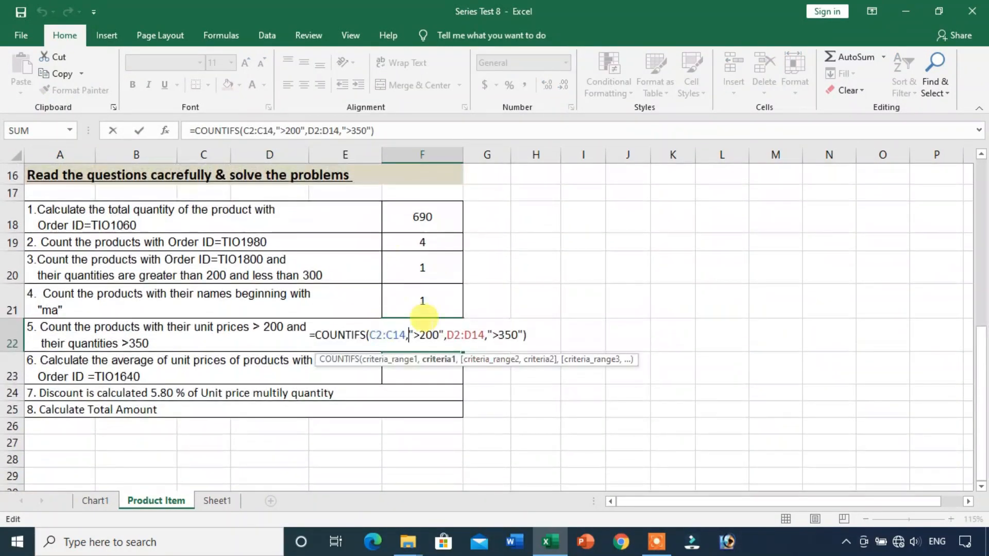
scroll(394, 328, "up", 3)
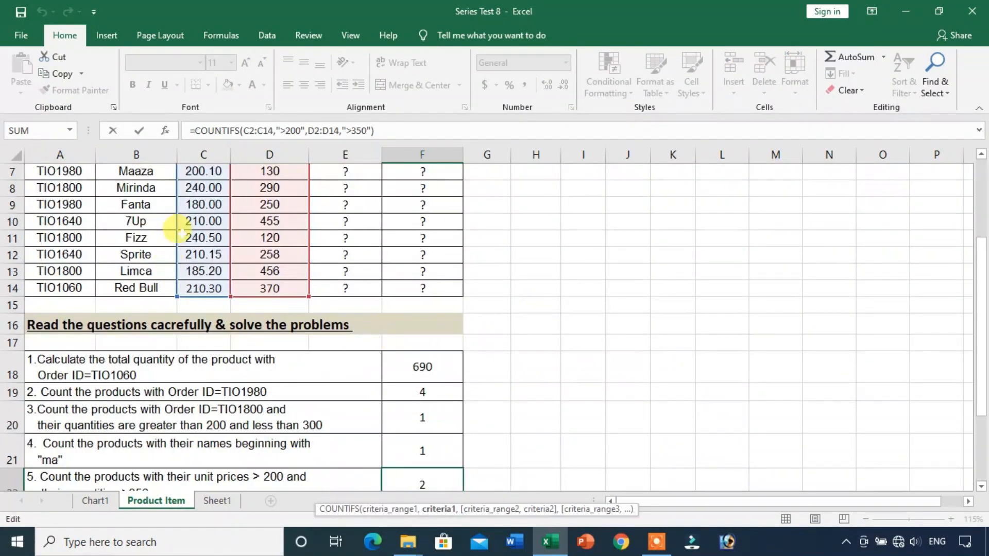
scroll(190, 258, "up", 2)
key("Return")
scroll(238, 261, "down", 2)
key("Up")
- Start an AVERAGEIF formula in F23 for question 6 with the Order ID range A2:A14 and the criterion "TIO1640"
left_click(238, 361)
left_click(414, 367)
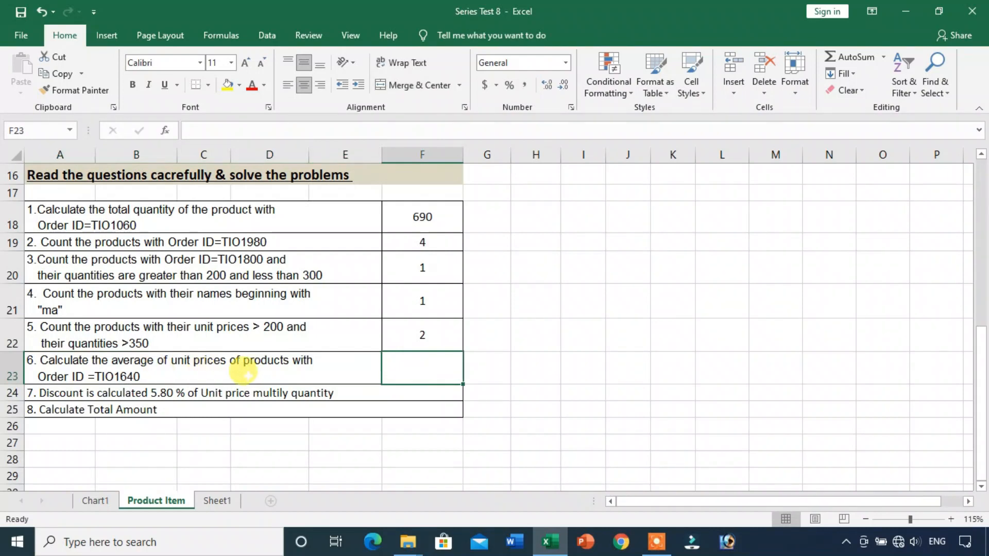
type("=a")
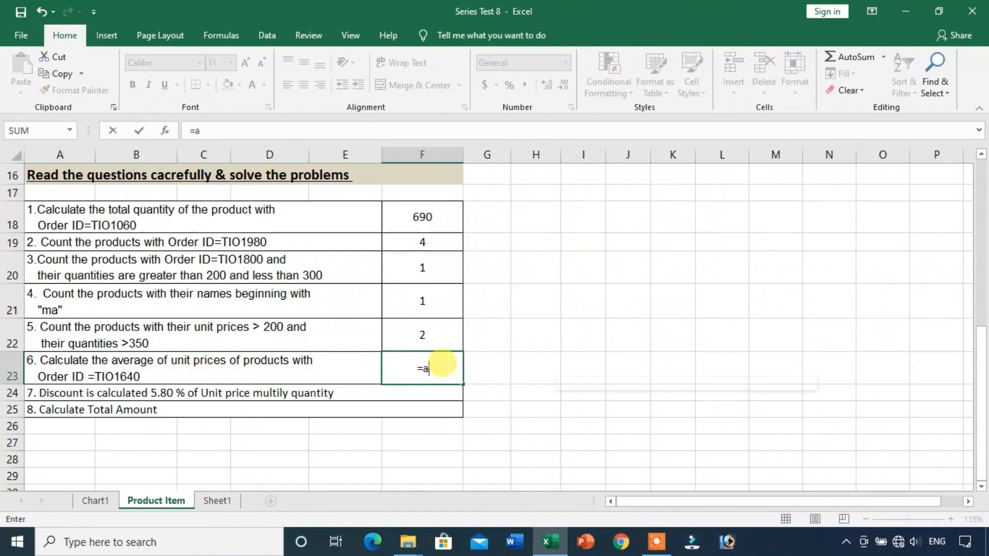
type("verageif")
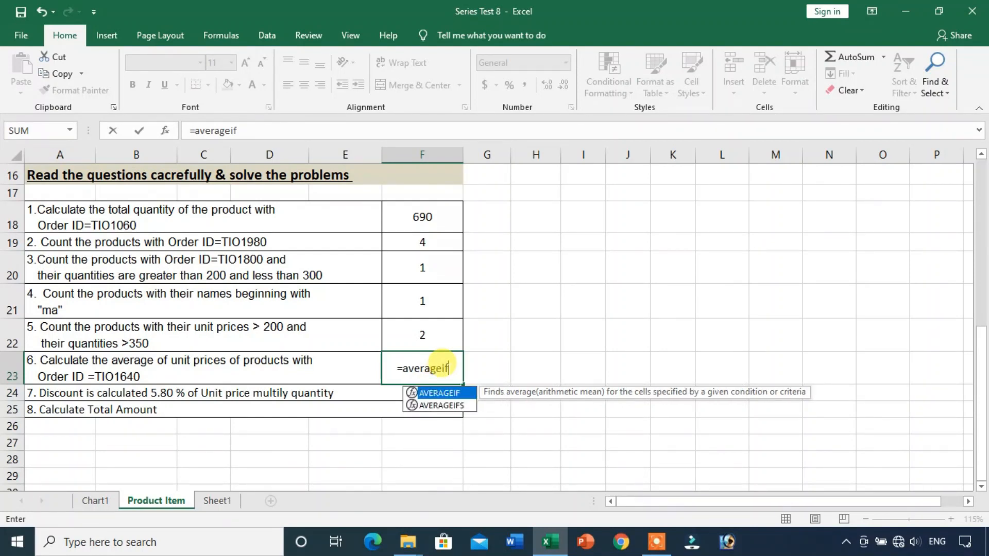
type("(")
scroll(12, 188, "up", 5)
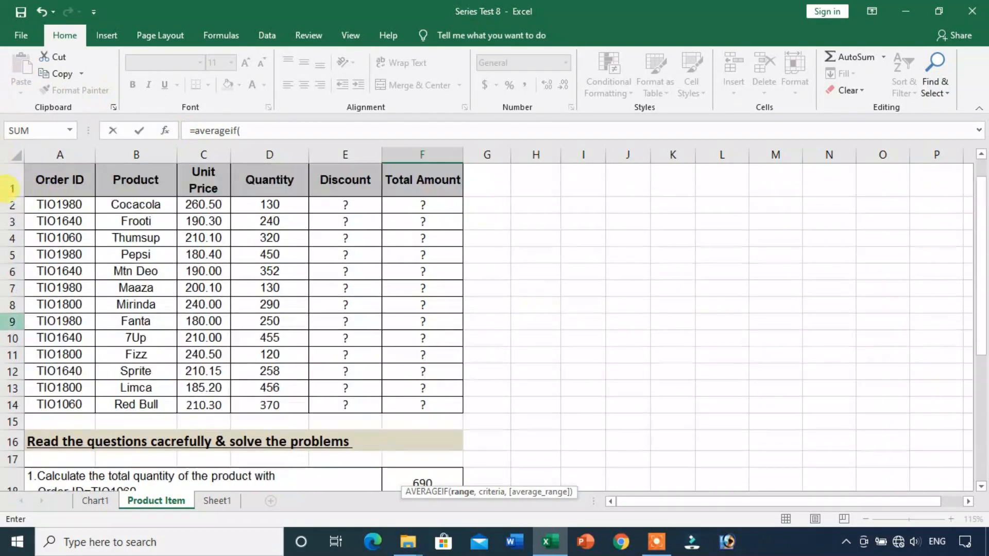
left_click_drag(51, 205, 63, 397)
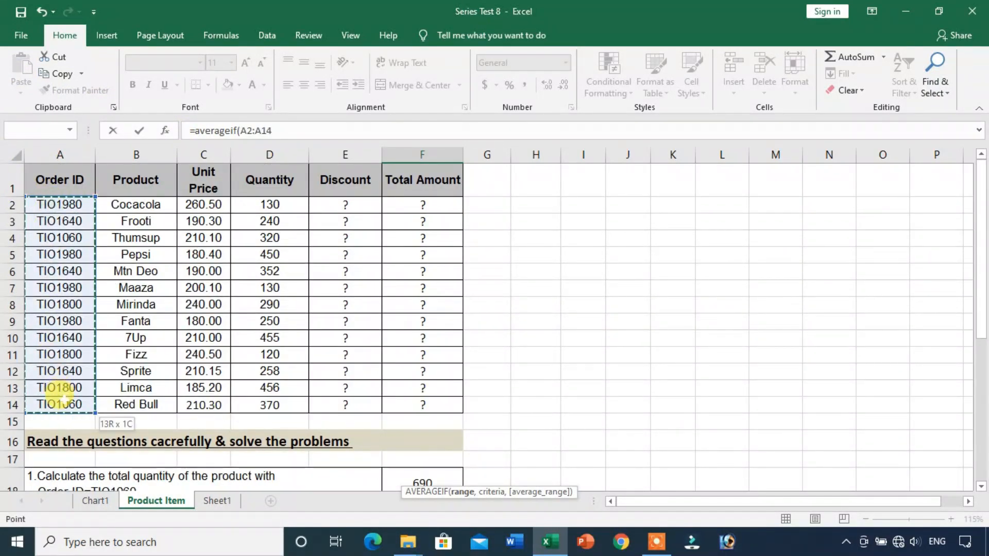
scroll(473, 344, "down", 4)
scroll(473, 355, "down", 1)
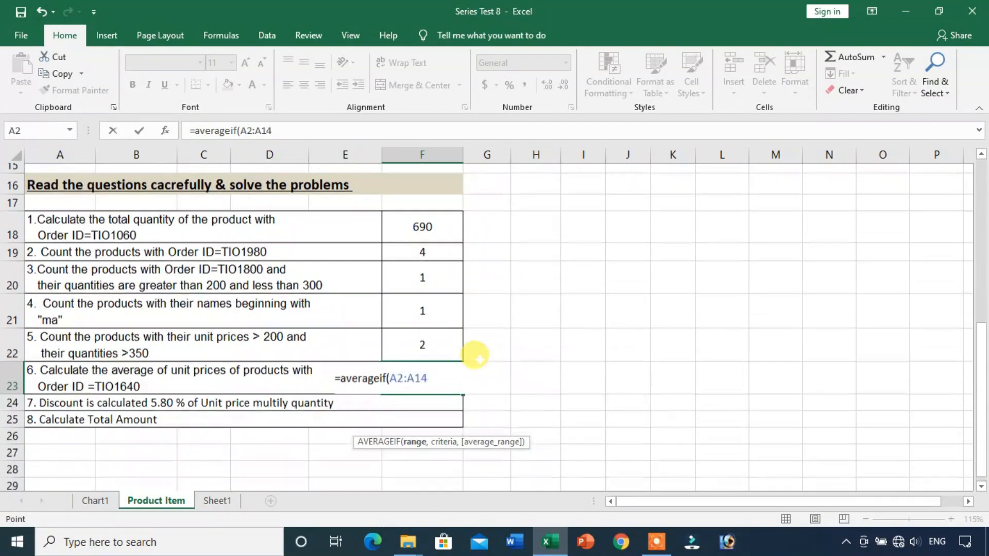
type(",\"TIO1640\",")
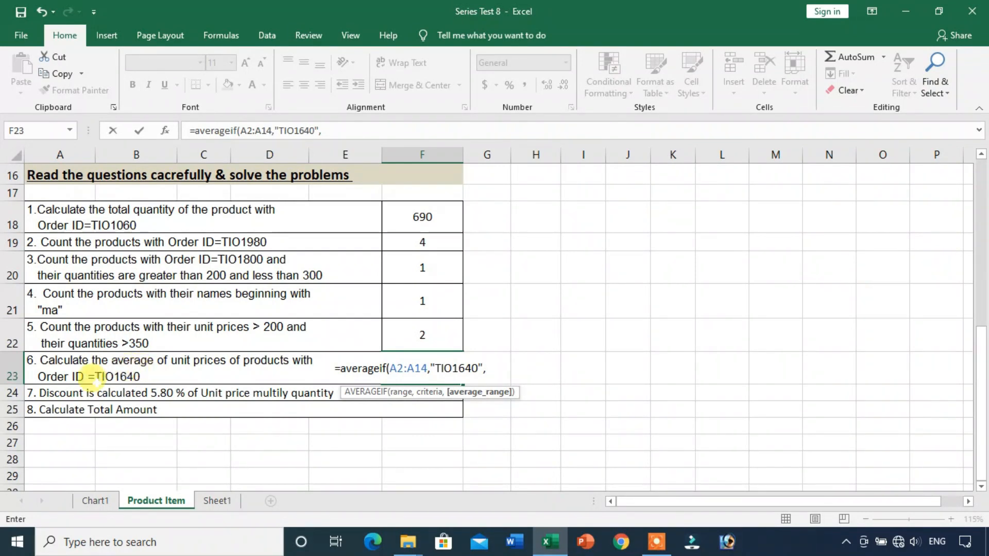
- Complete the AVERAGEIF formula in F23 with the unit prices C2:C14 as the average range
scroll(217, 268, "up", 5)
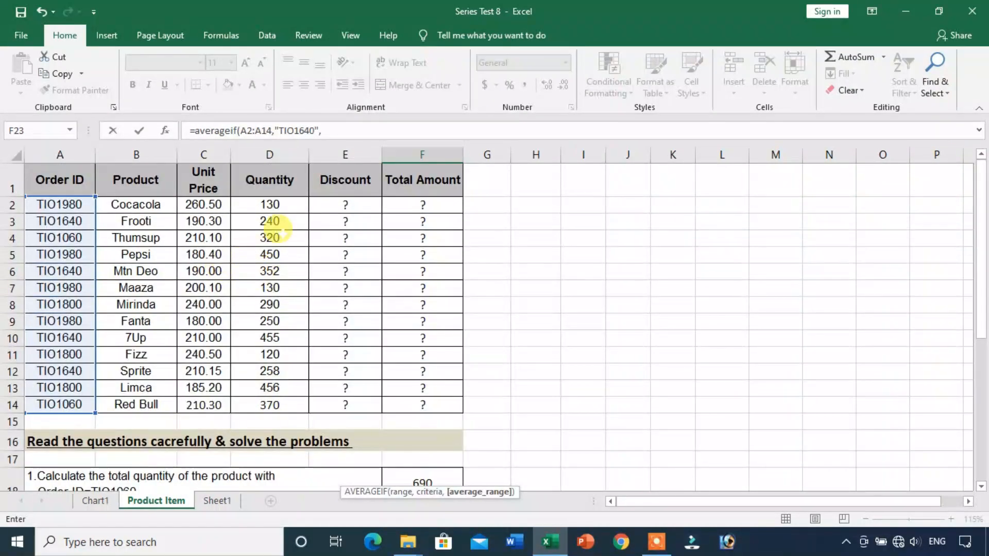
scroll(232, 309, "down", 4)
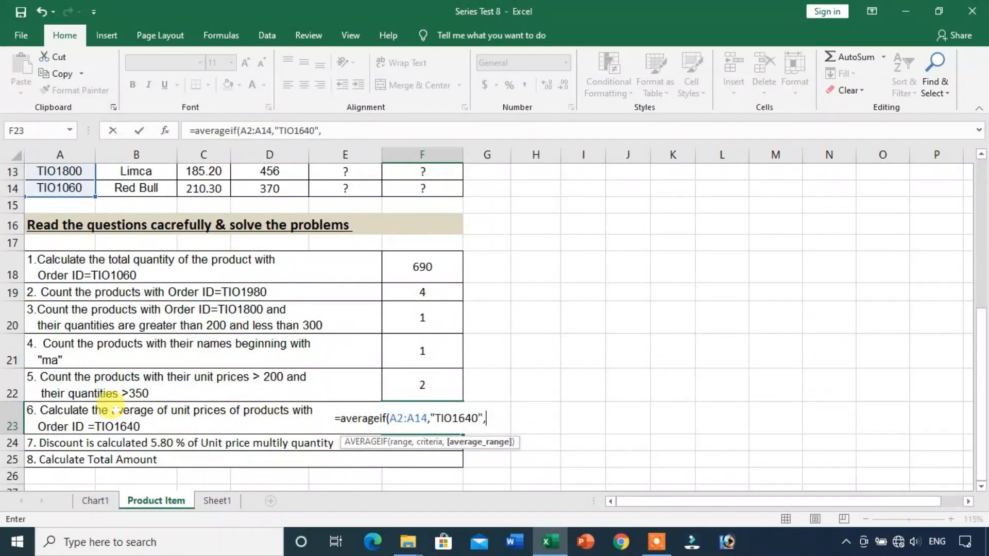
scroll(201, 412, "up", 4)
left_click_drag(203, 205, 206, 406)
scroll(503, 345, "down", 5)
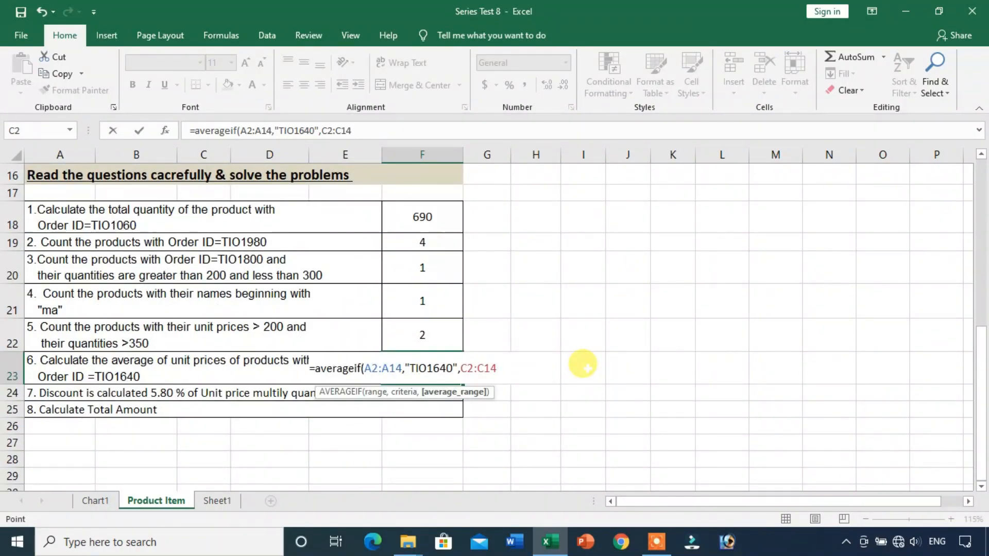
key("Return")
- Reopen the AVERAGEIF formula in F23 and examine its highlighted Order ID and Unit Price ranges in the table
left_click(421, 369)
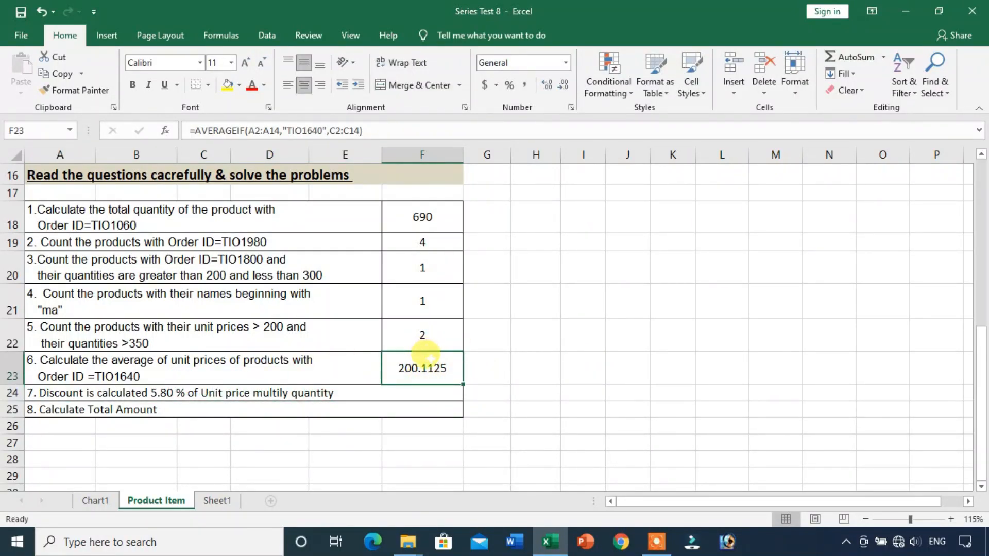
scroll(490, 376, "up", 2)
scroll(490, 375, "down", 2)
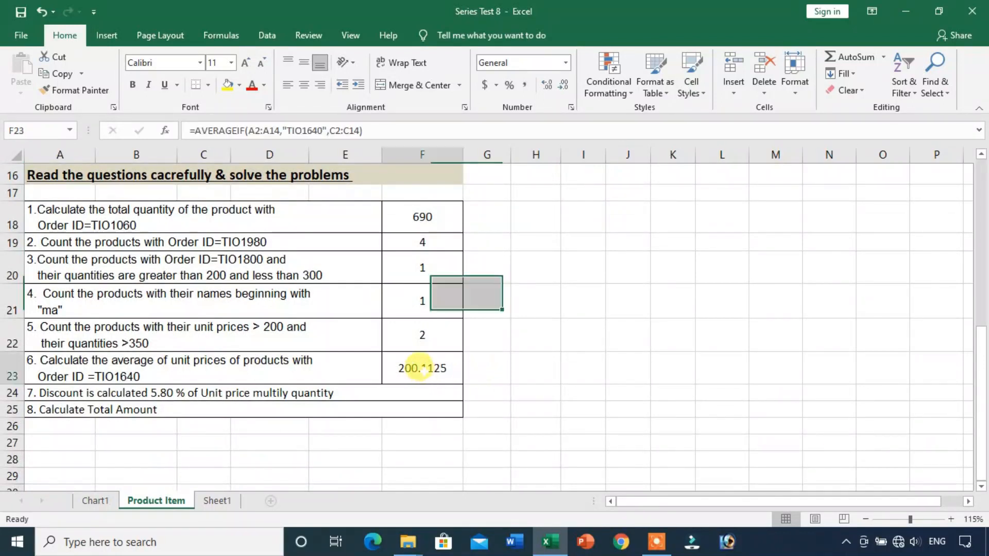
scroll(437, 371, "up", 1)
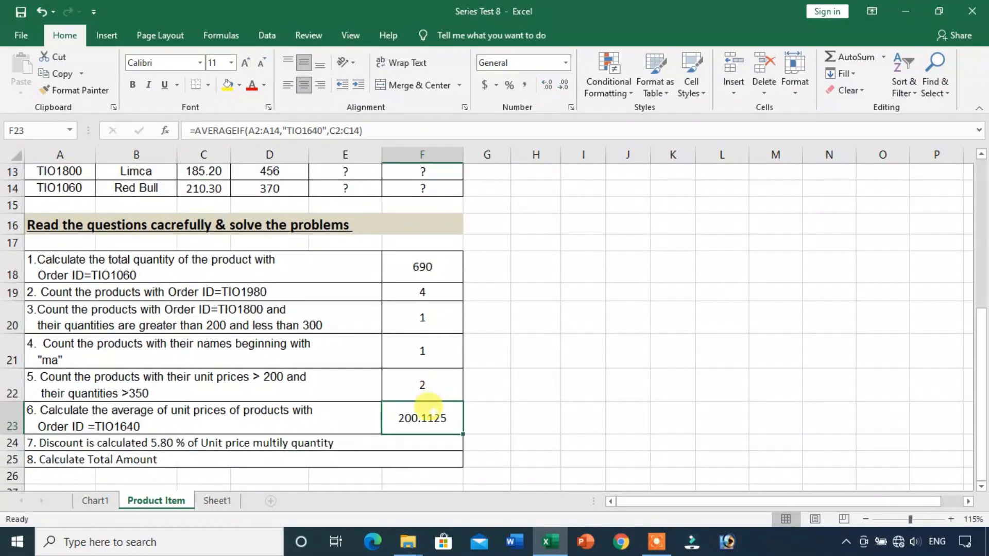
double_click(410, 416)
scroll(172, 288, "up", 4)
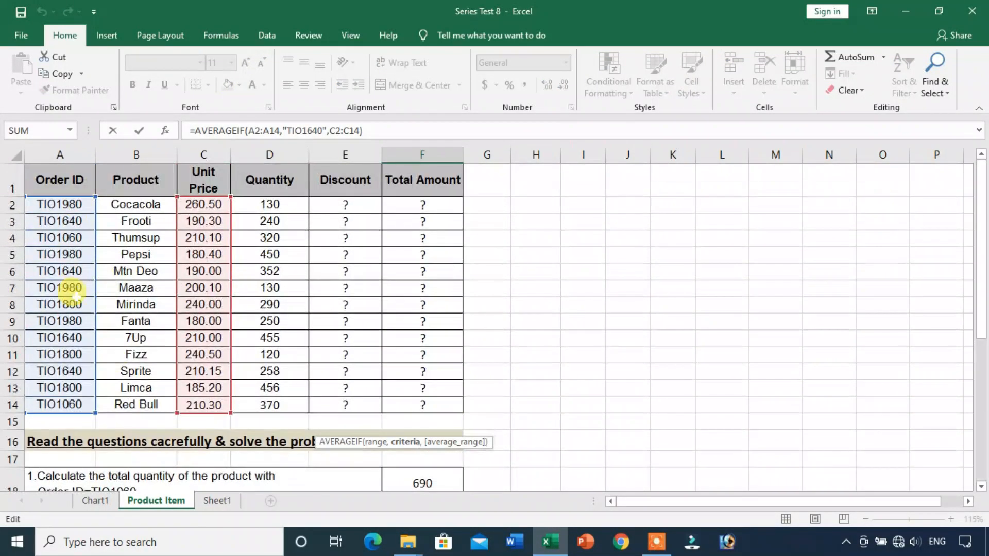
scroll(331, 353, "down", 5)
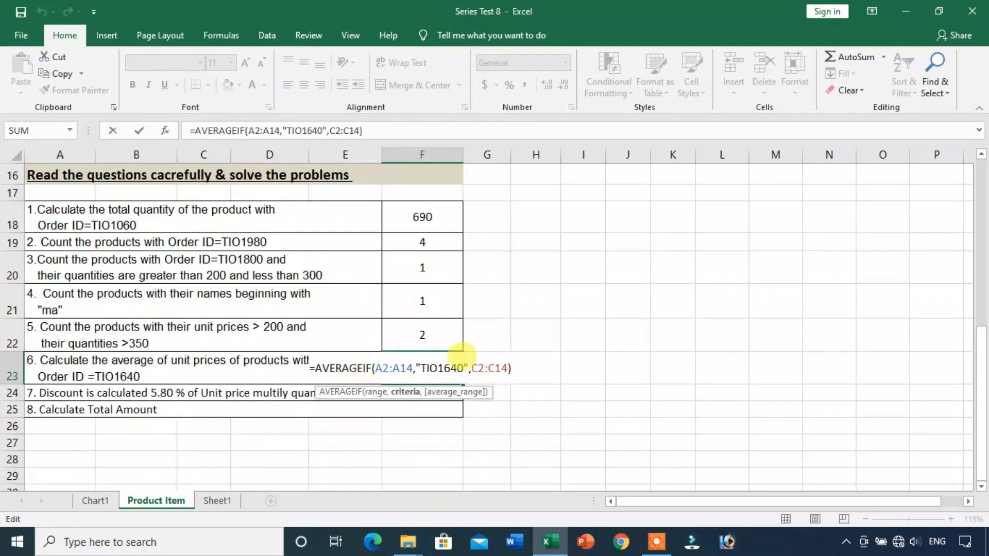
scroll(232, 317, "up", 5)
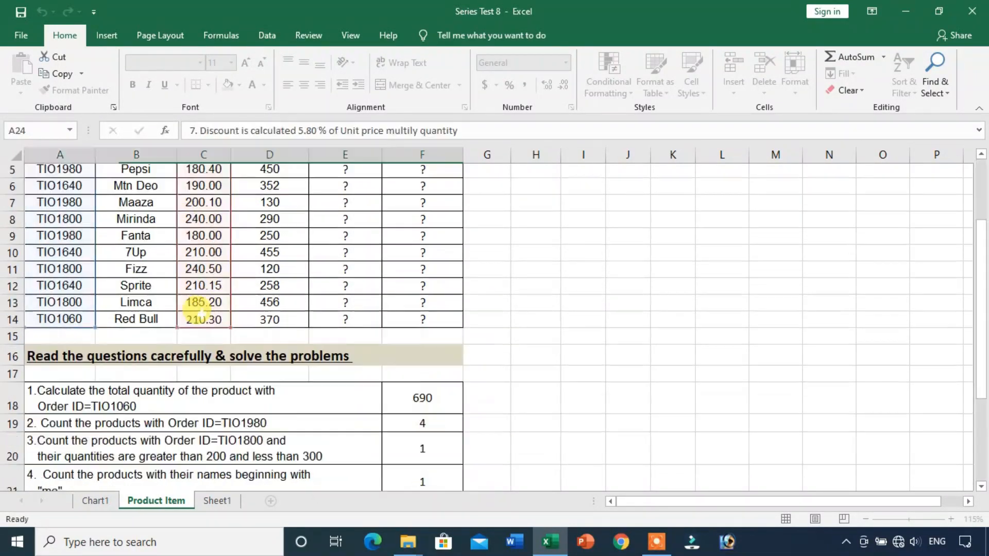
- Read question 7 on the 5.80 % discount and compare it with the table's Unit Price, Quantity and Discount columns
scroll(196, 283, "down", 2)
scroll(191, 350, "up", 4)
scroll(309, 307, "down", 2)
scroll(314, 307, "down", 3)
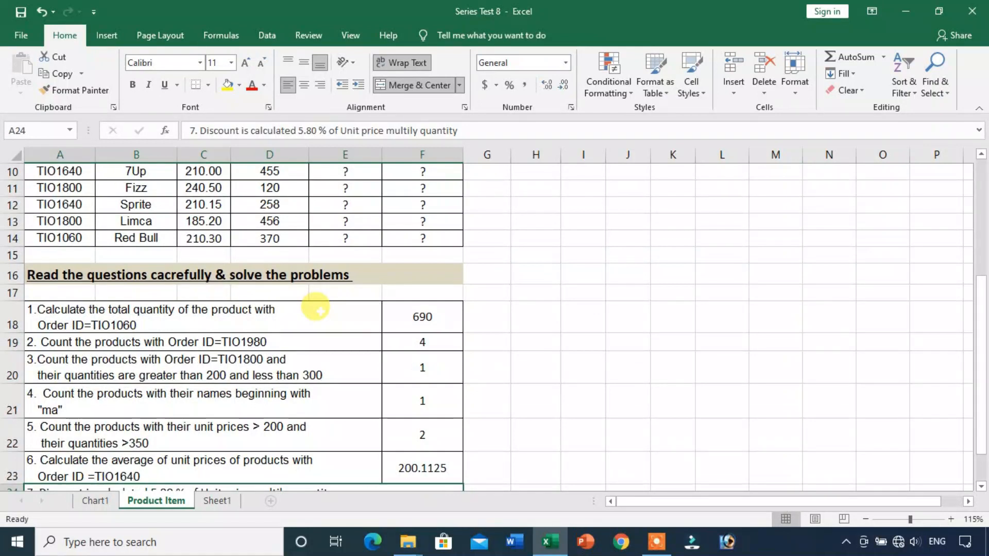
scroll(249, 382, "up", 5)
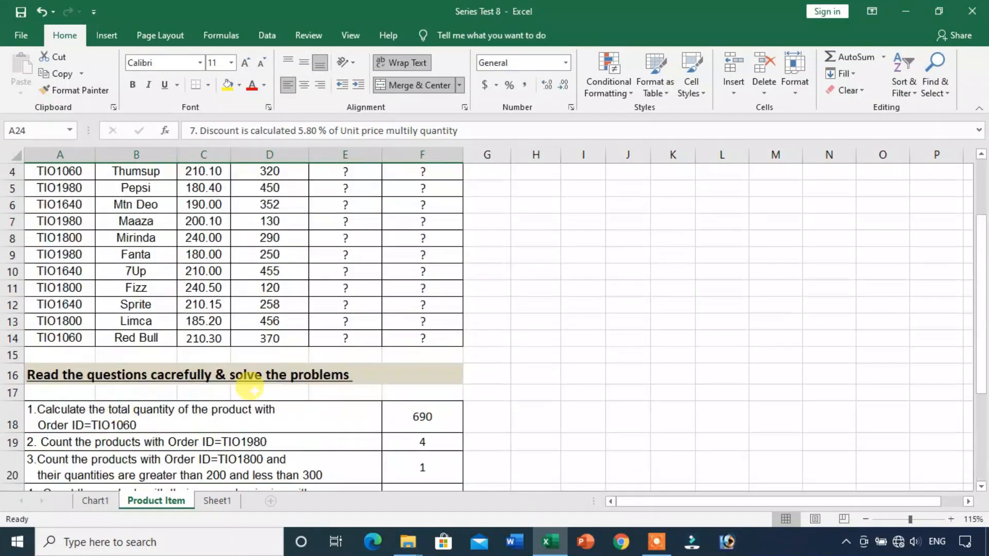
scroll(225, 275, "down", 3)
scroll(225, 275, "down", 2)
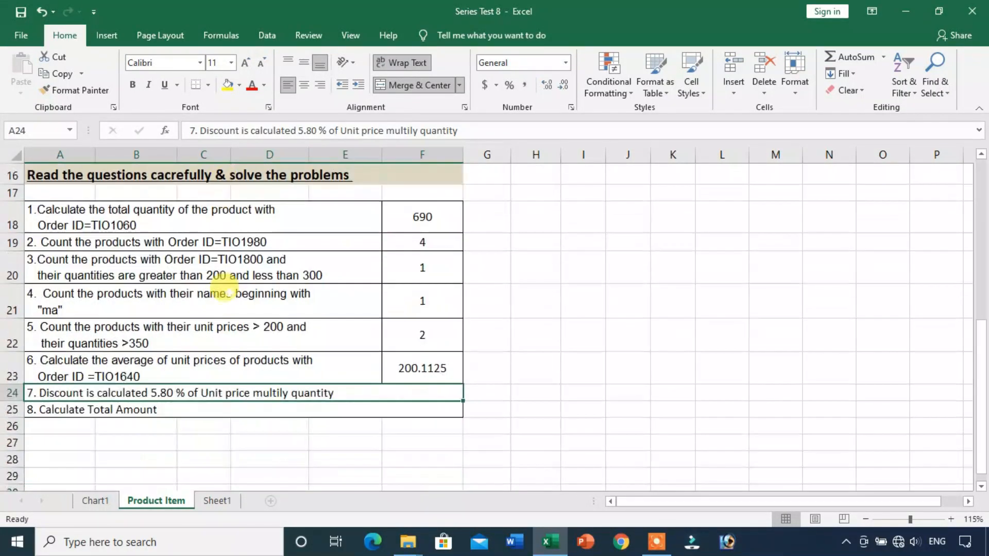
left_click(189, 371)
left_click(91, 397)
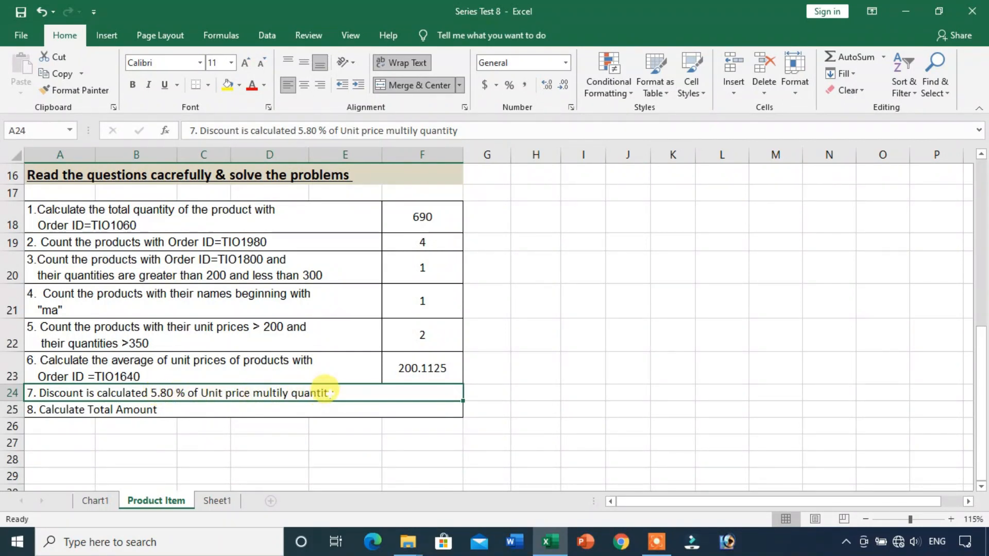
scroll(344, 390, "up", 4)
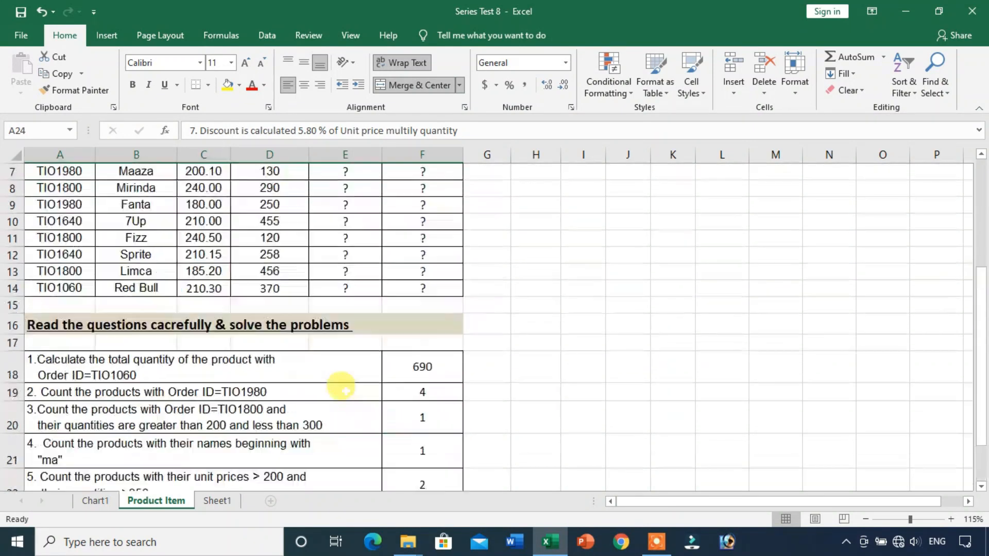
scroll(338, 387, "down", 3)
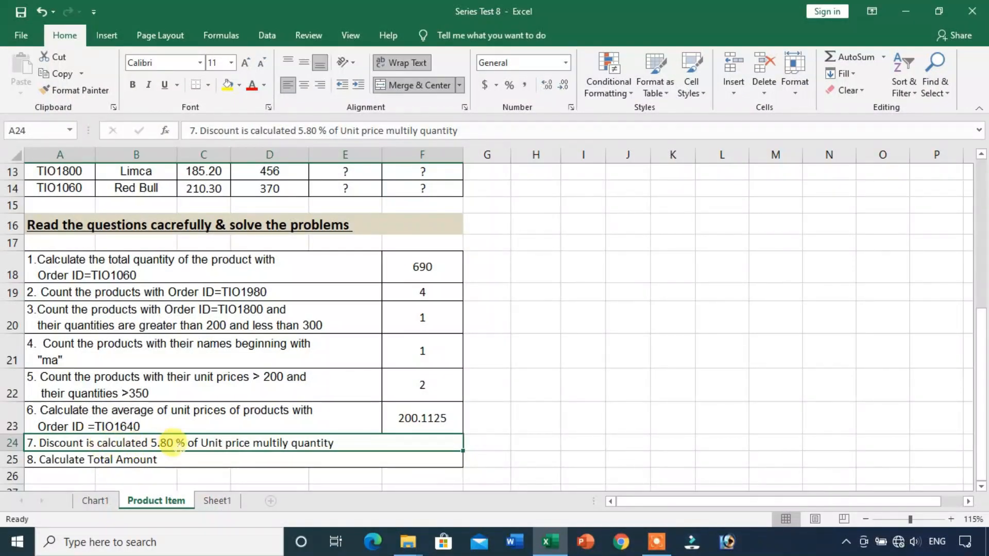
- Enter the formula =5.80*(C2*D2)% in E2 to calculate the Cocacola discount
scroll(523, 338, "up", 4)
left_click(347, 204)
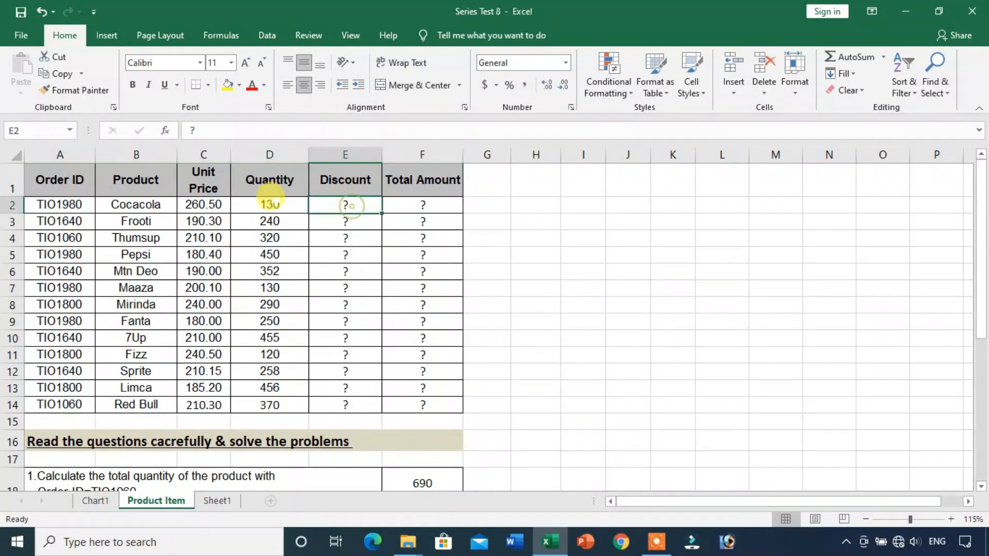
type("=5.80*")
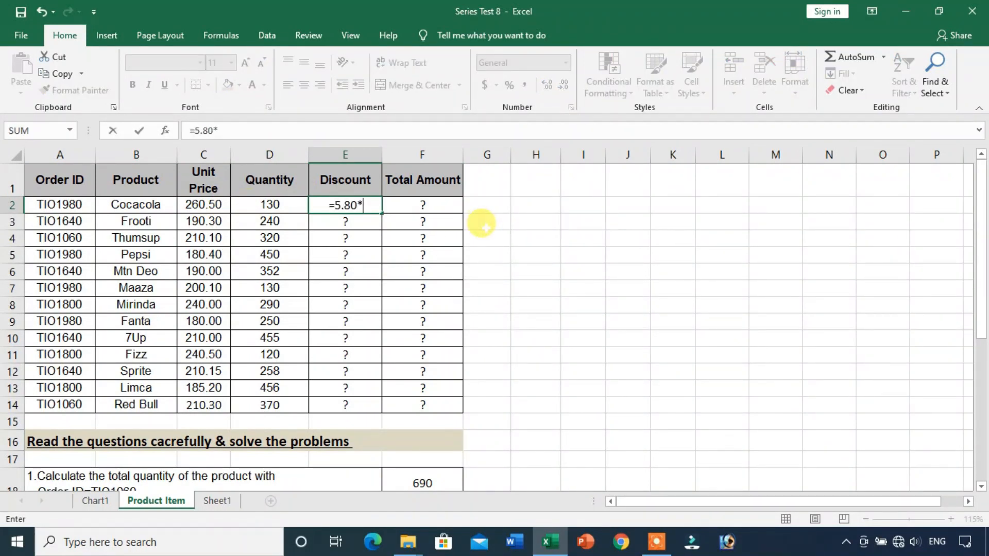
type("(")
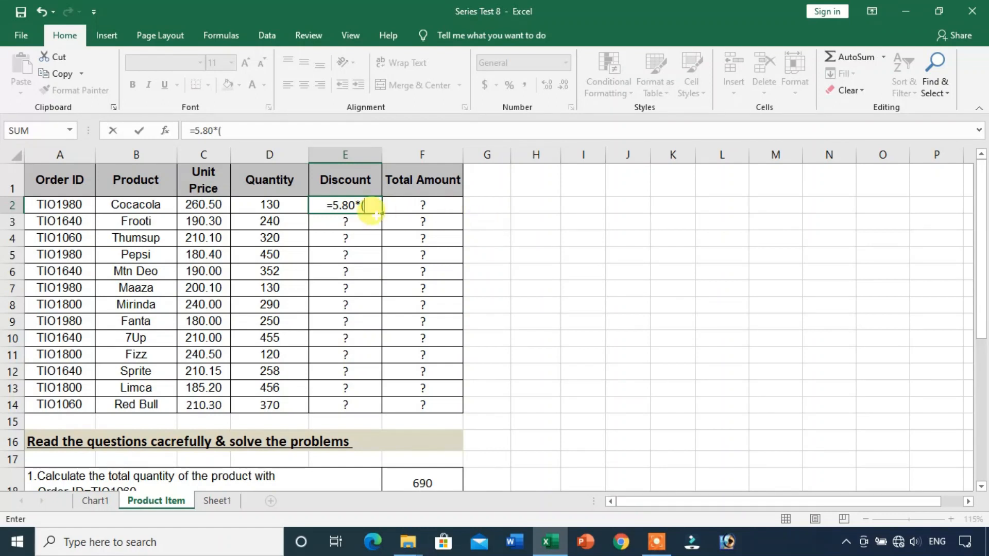
left_click(206, 203)
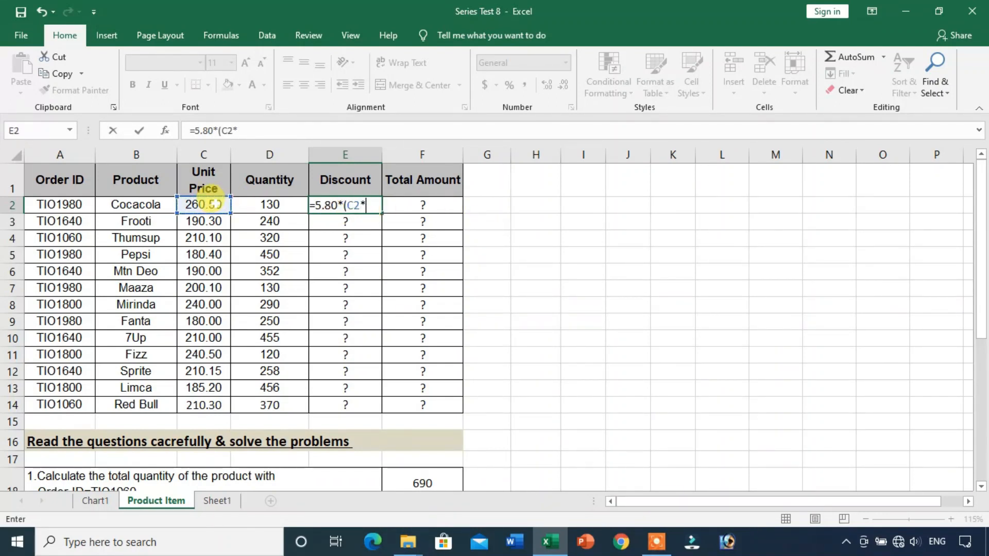
type("*")
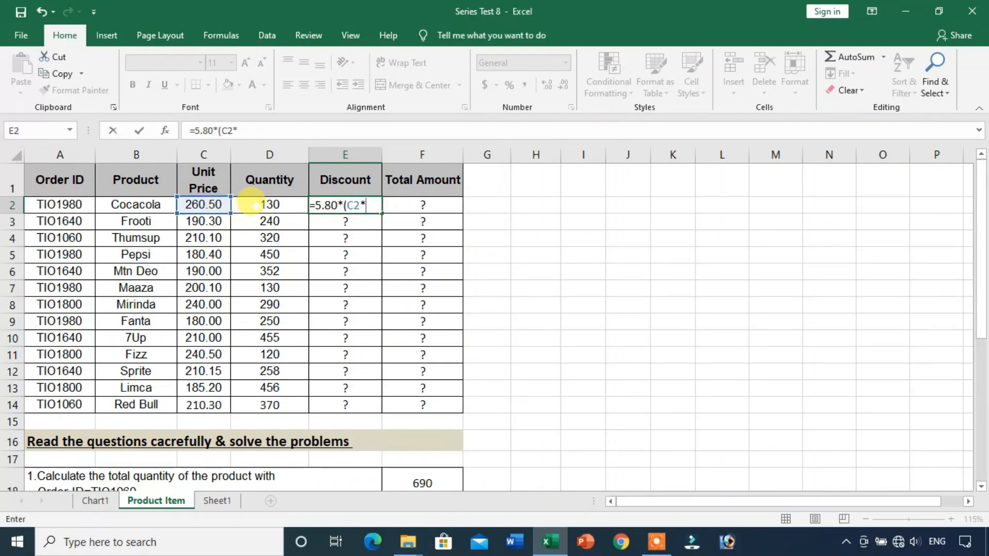
left_click(257, 207)
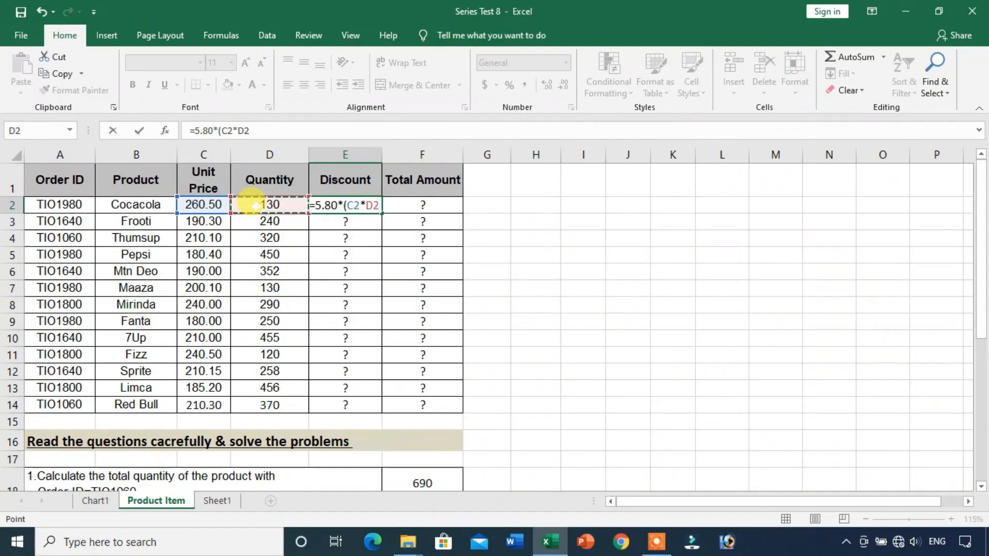
type(")%")
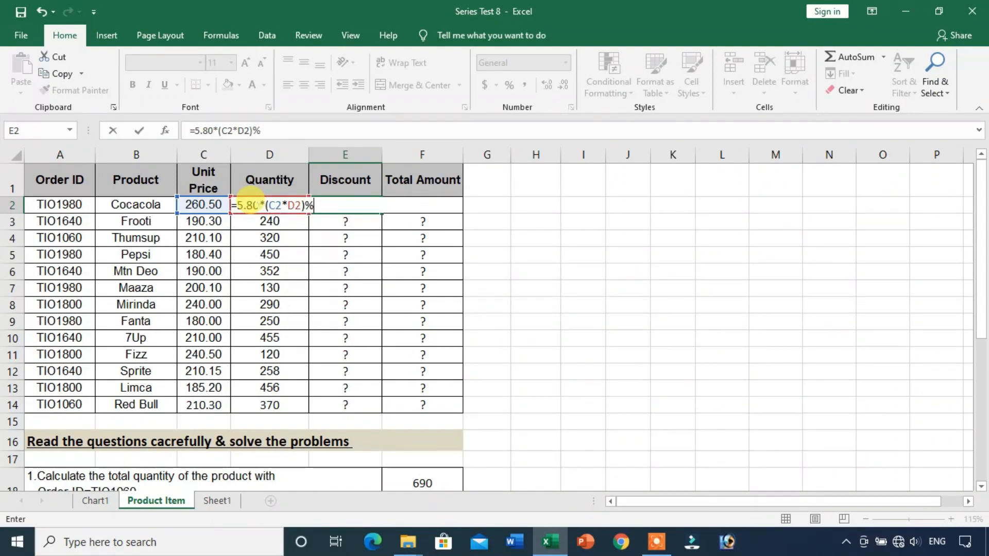
key("Return")
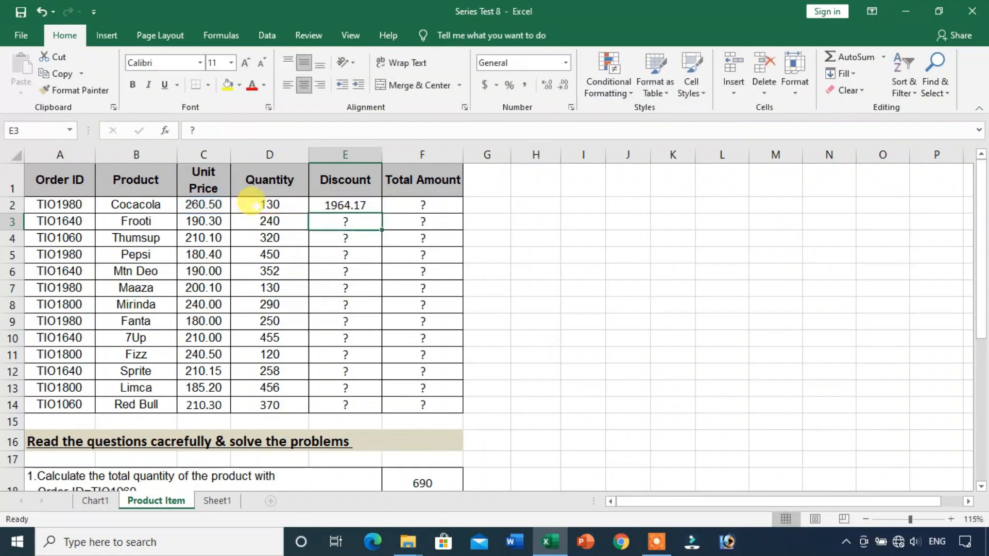
- Fill the discount formula from E2 down to E14 and format the discounts as numbers with two decimals
left_click(332, 205)
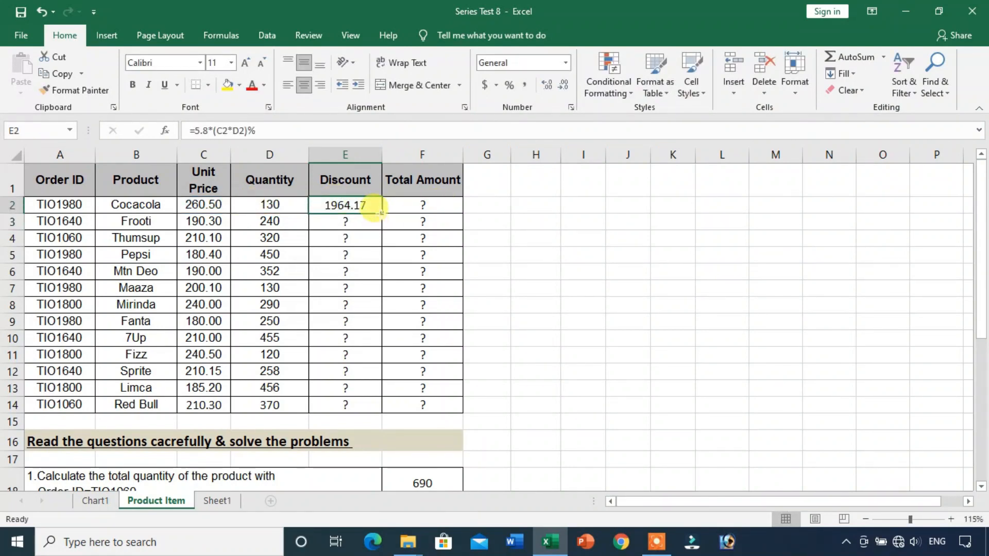
left_click_drag(381, 212, 381, 407)
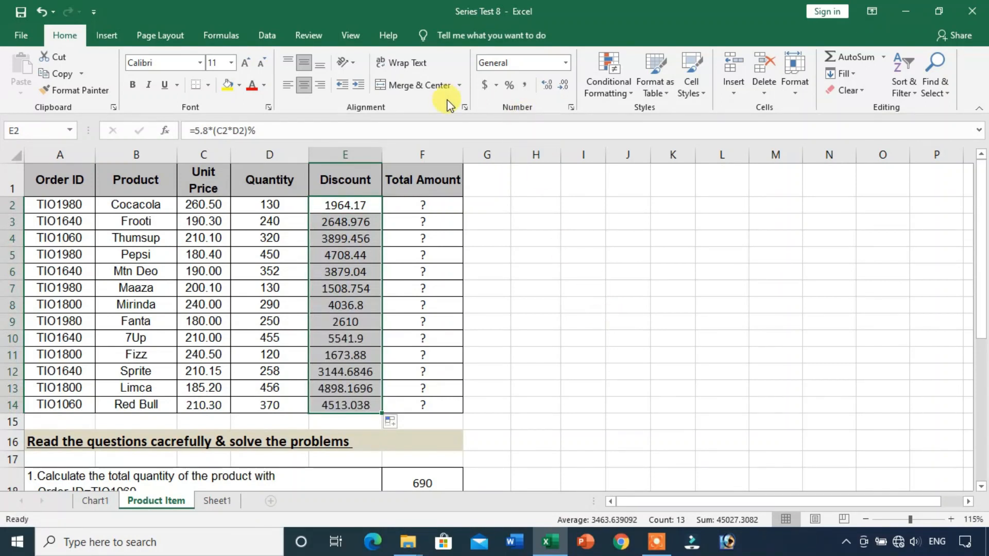
key("ctrl+shift+1")
- Read question 8 on the total amount and check the unit price, quantity and discount cells in row 2
left_click(418, 204)
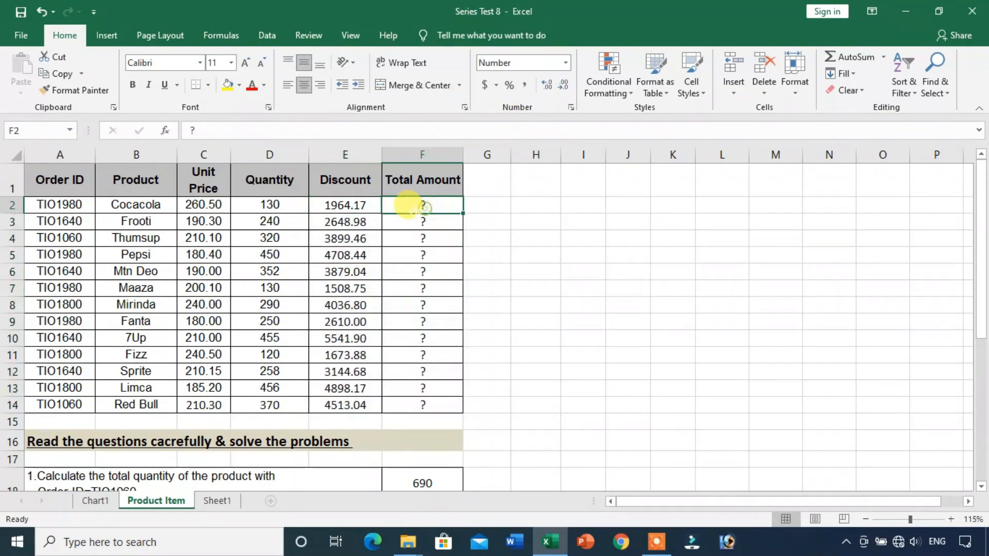
left_click(350, 206)
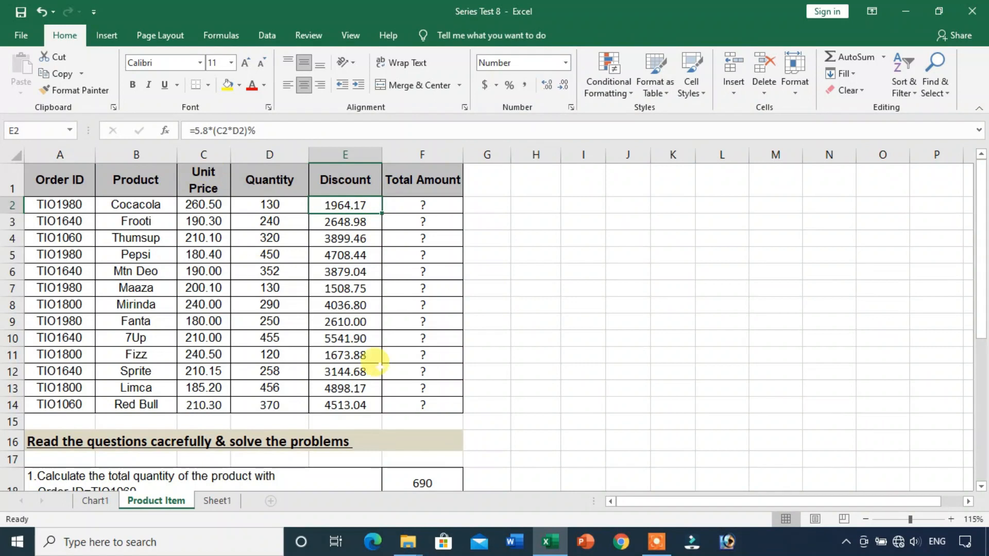
scroll(380, 355, "down", 4)
left_click(407, 459)
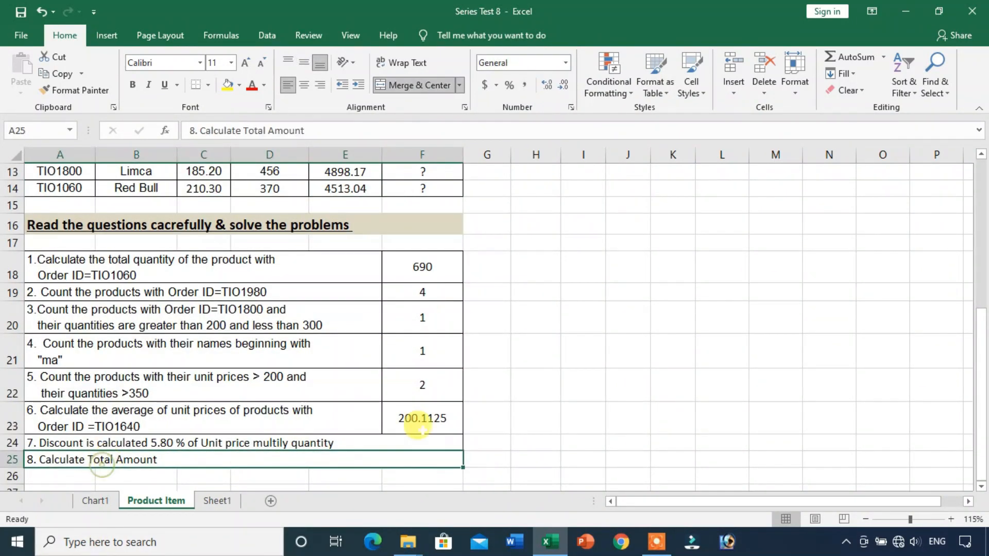
scroll(412, 252, "up", 4)
left_click(422, 205)
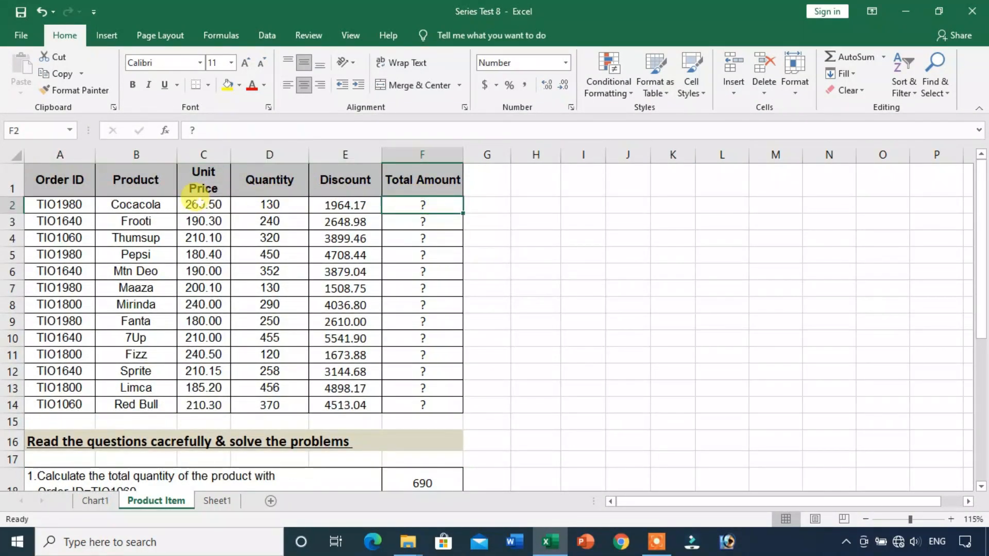
left_click_drag(203, 205, 304, 205)
left_click(356, 206)
- Enter the formula =(C2*D2)-E2 in F2 to calculate the Cocacola total amount
left_click(411, 201)
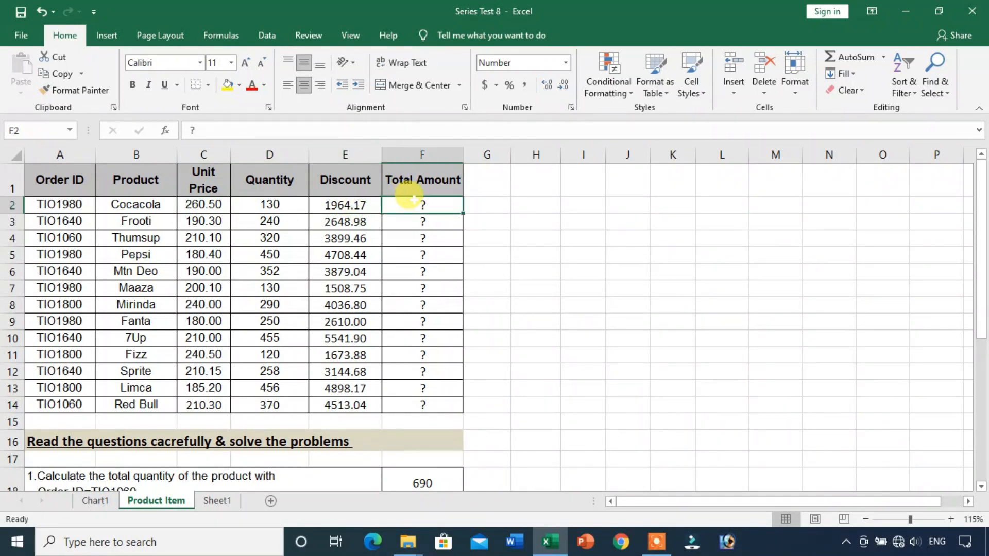
type("=(")
left_click(192, 205)
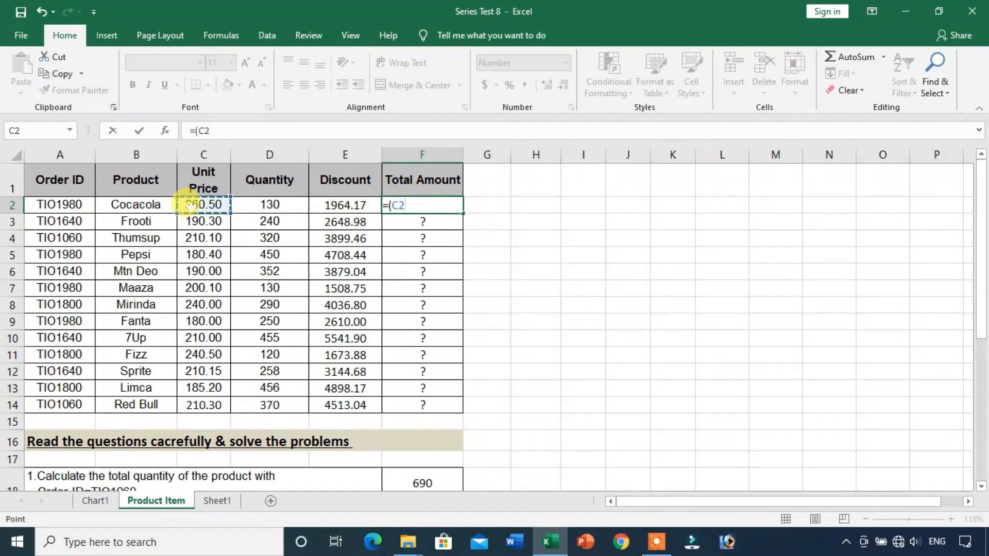
type("*")
left_click(245, 205)
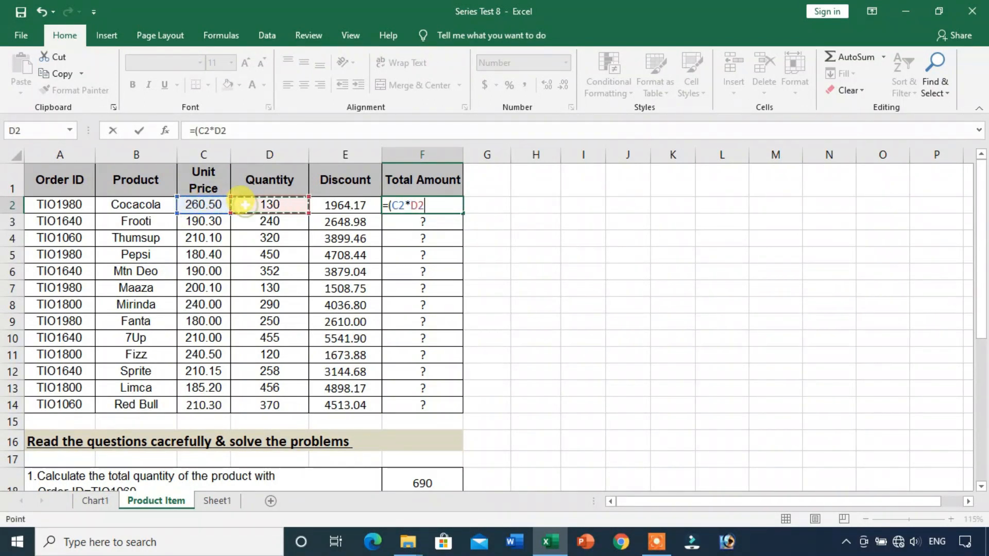
type(")-")
left_click(355, 202)
key("Return")
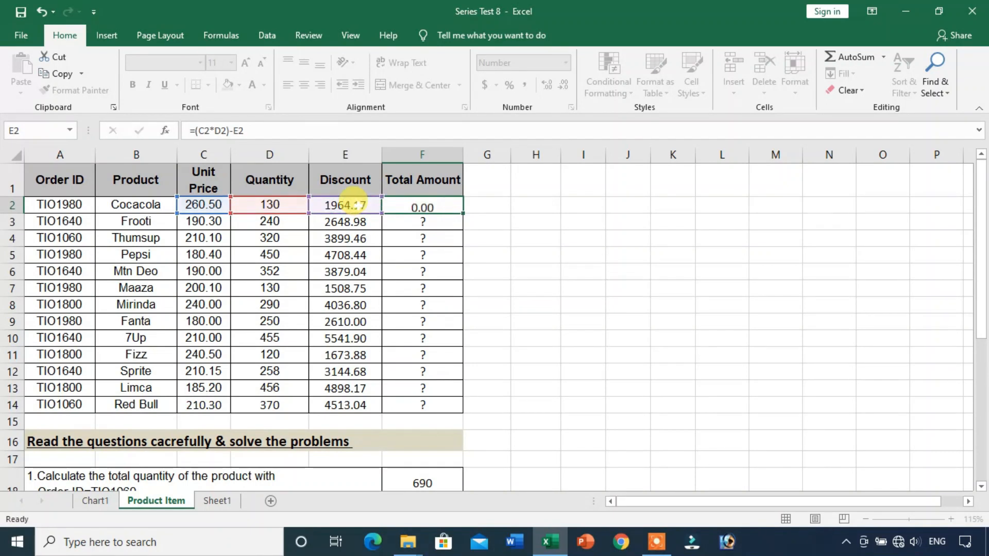
- Fill the total amount formula from F2 down to F14, leaving F15 empty
left_click(452, 206)
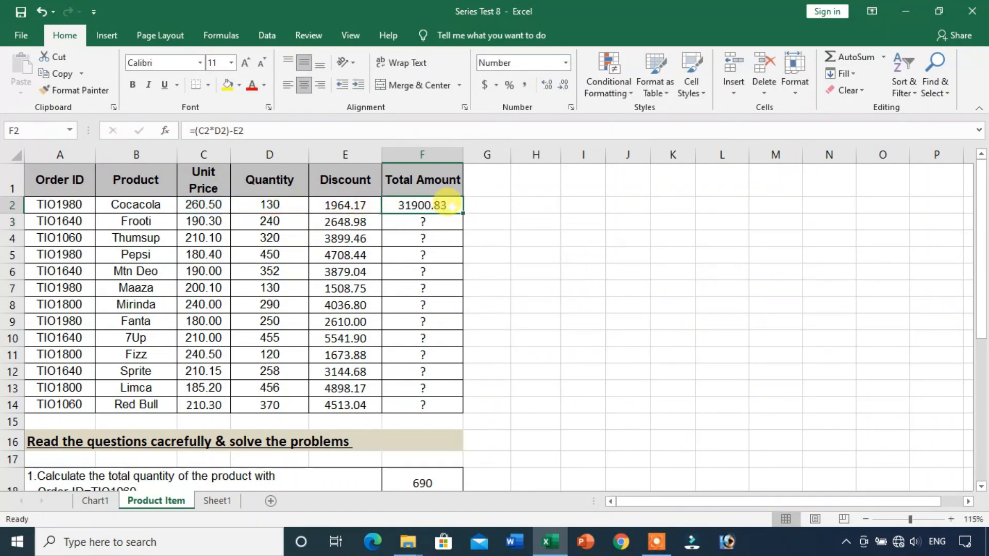
double_click(463, 213)
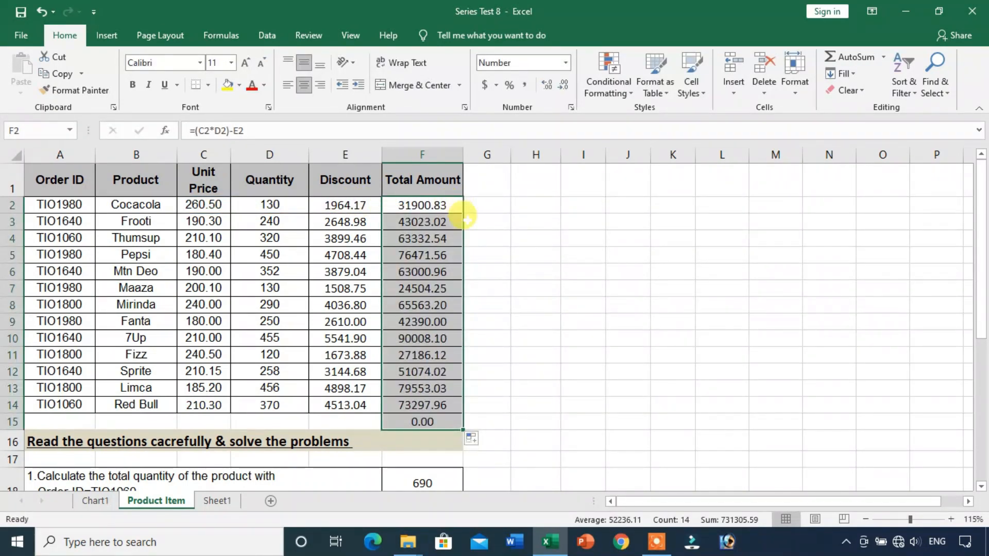
left_click(422, 422)
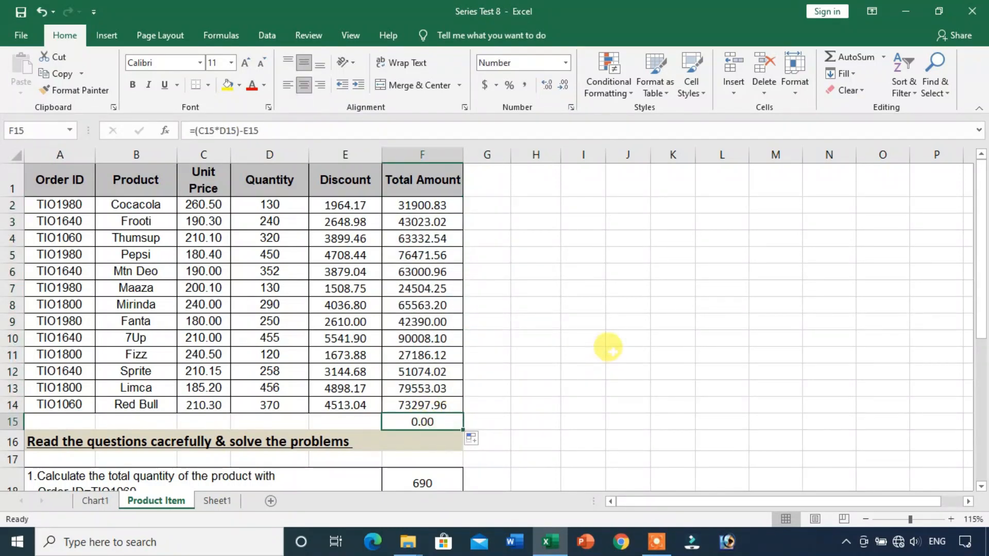
key("ctrl+z")
left_click(583, 406)
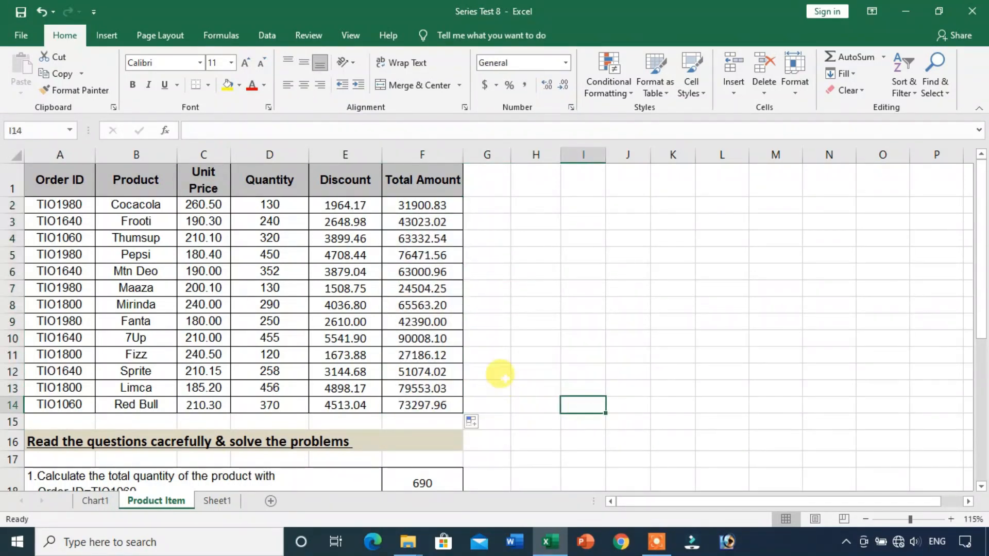
scroll(463, 273, "down", 6)
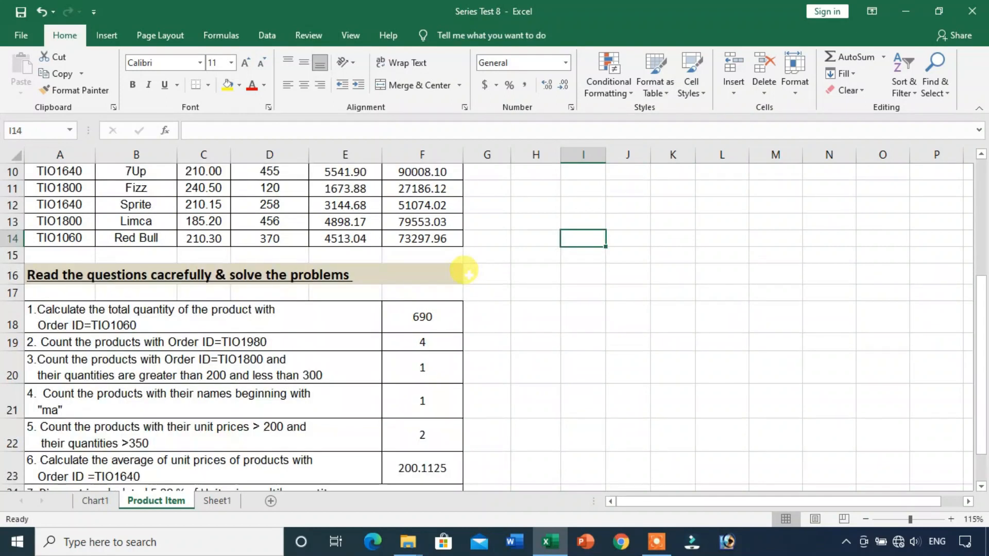
scroll(465, 280, "up", 4)
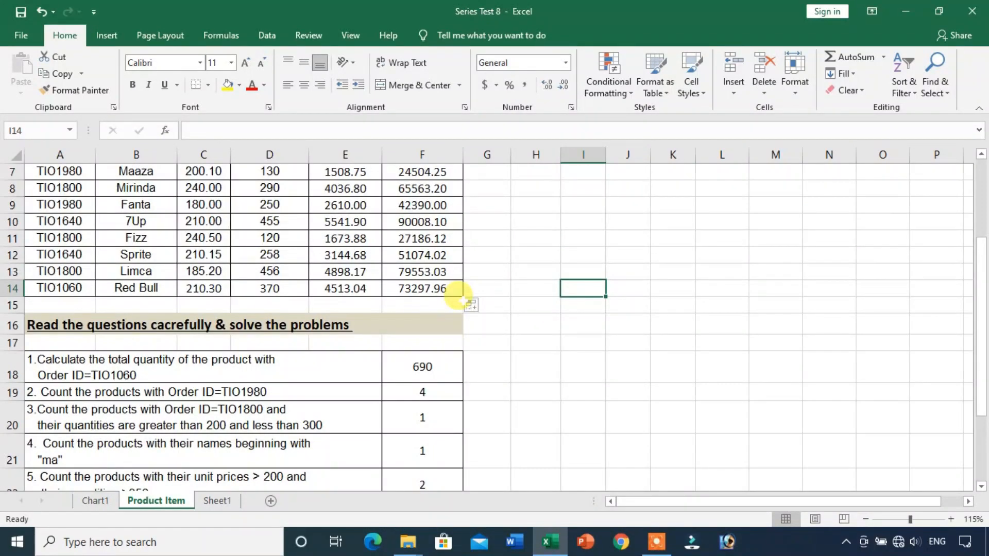
scroll(287, 289, "up", 2)
scroll(282, 367, "down", 3)
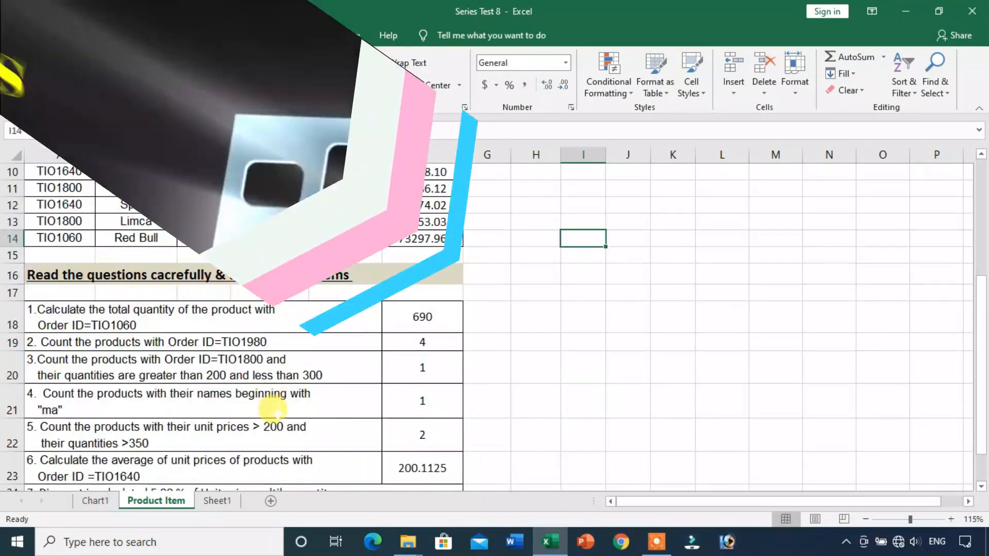